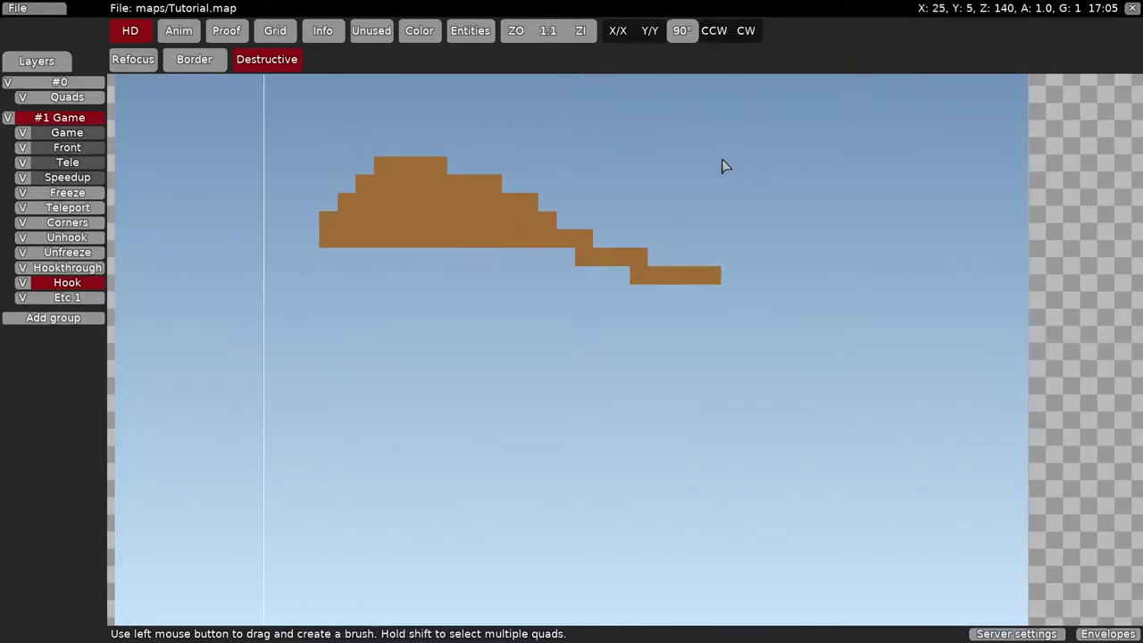
- Enlarge the brown platform with a copied tile brush, then try a single grass tile
mouse_move(375, 159)
mouse_down()
mouse_move(448, 202)
mouse_move(512, 171)
mouse_move(373, 305)
mouse_move(645, 335)
mouse_up()
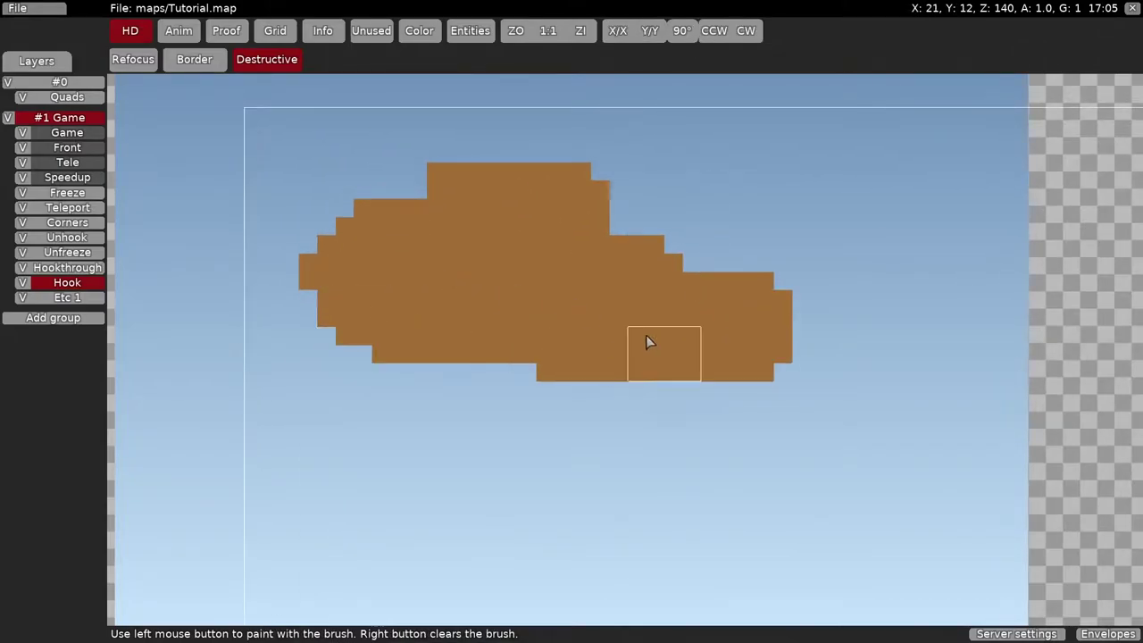
middle_drag(646, 335, 467, 260)
key(space)
click(336, 132)
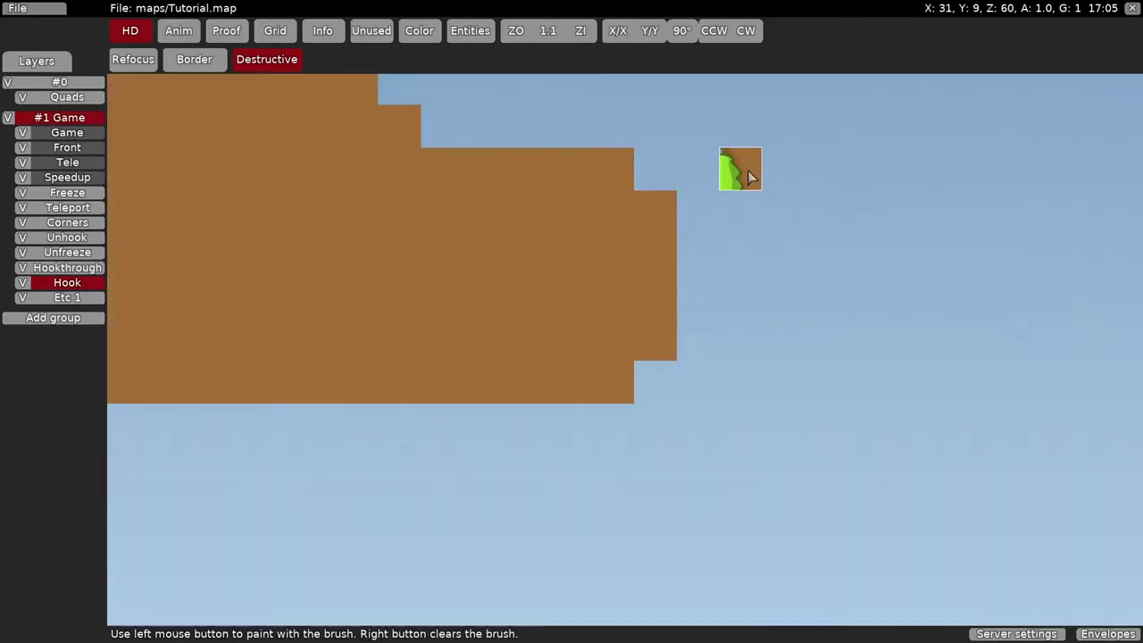
right_click(555, 221)
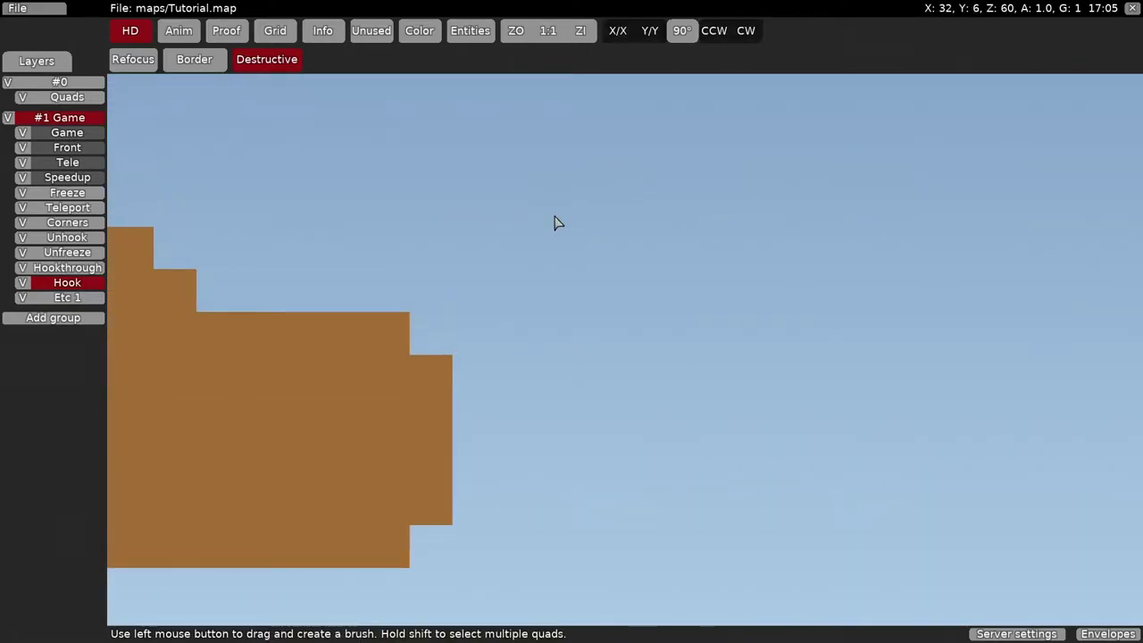
- Paint a 2x2 spiky tile brush onto the platform, then start a fresh empty map
key(space)
click(140, 244)
click(324, 438)
middle_drag(324, 437, 645, 328)
right_click(681, 189)
scroll(937, 247, down, 3)
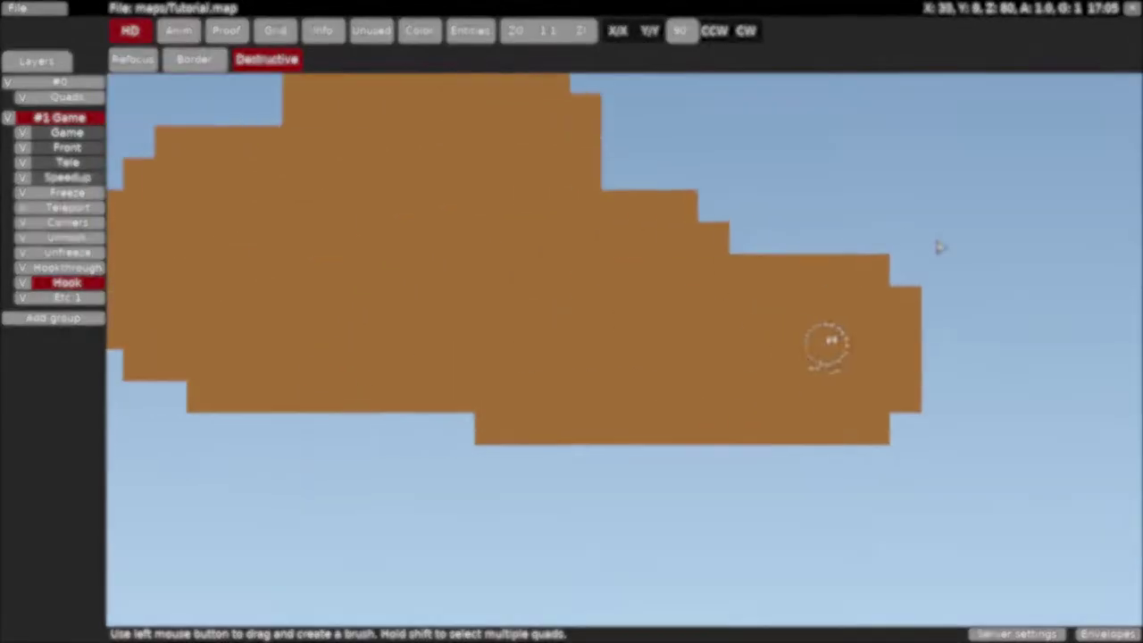
click(67, 282)
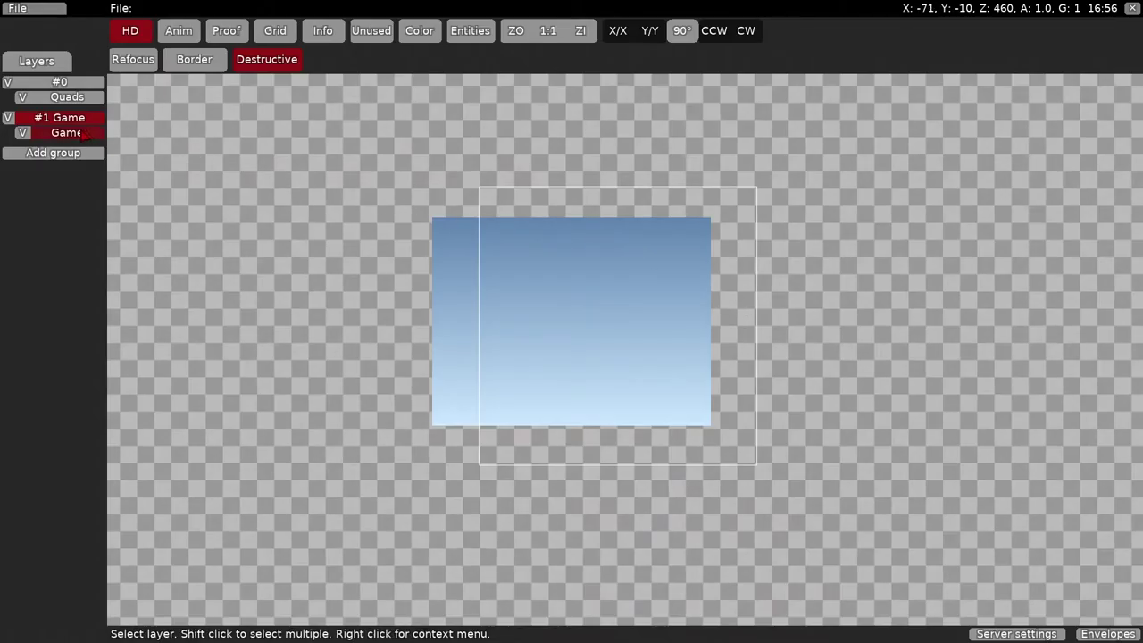
- Resize the empty Game layer to 519 tiles wide with a much larger height
right_click(81, 134)
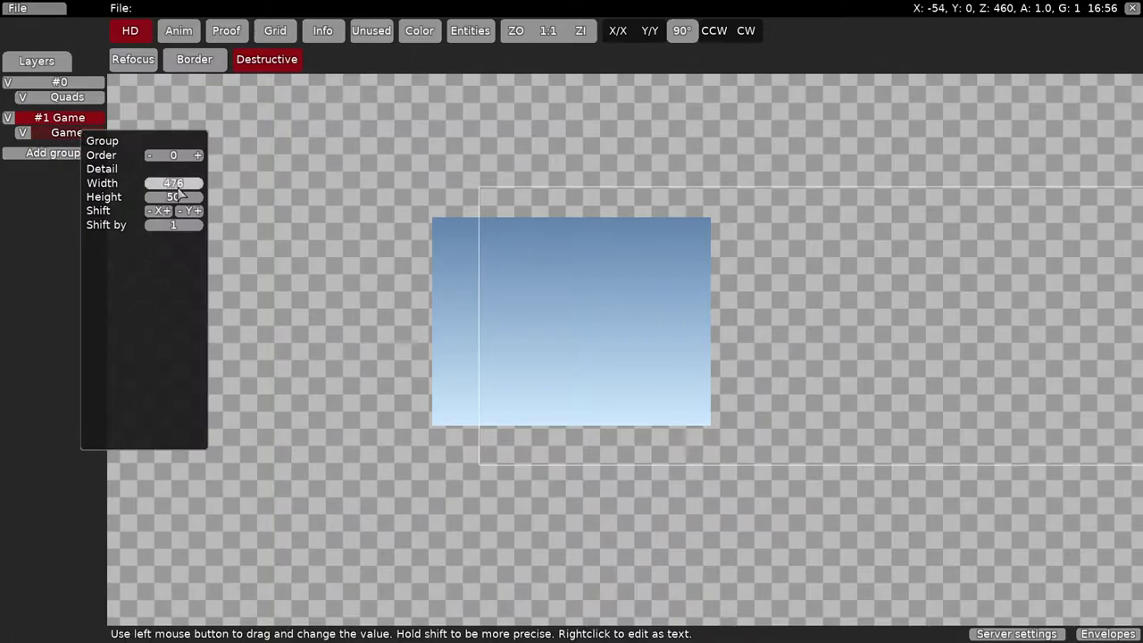
drag(178, 201, 180, 202)
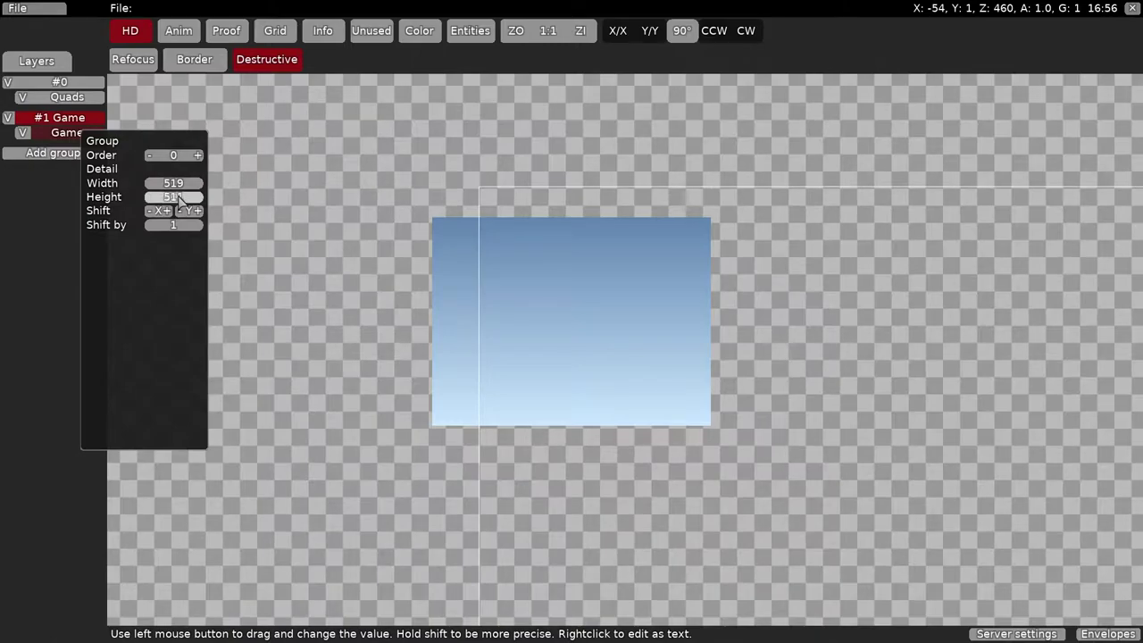
click(253, 235)
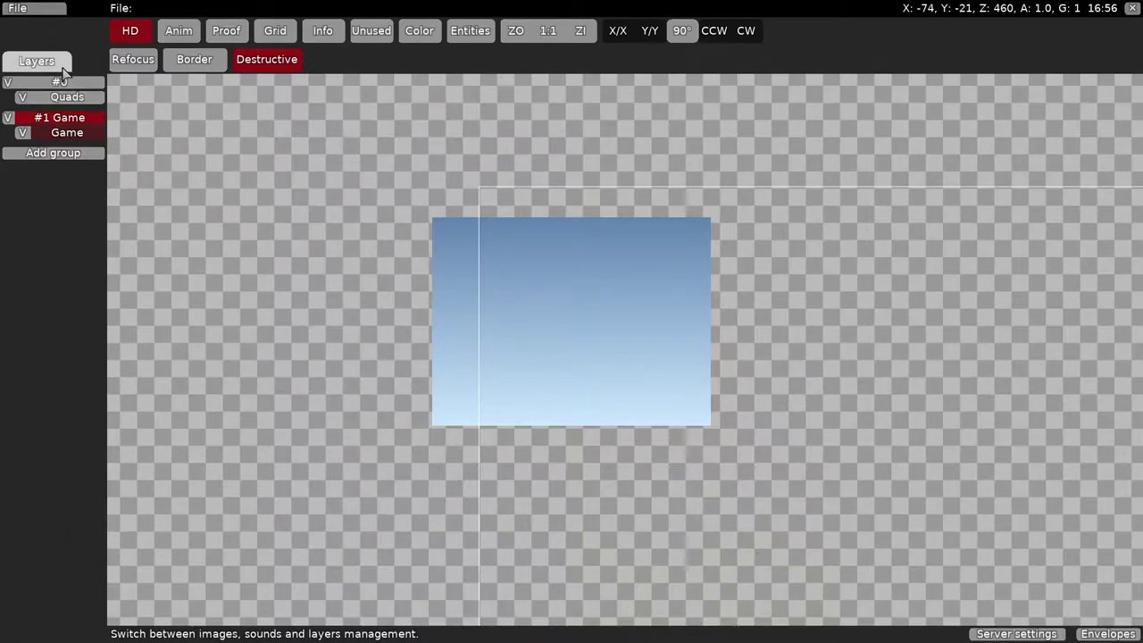
- Browse images to add, previewing desert_mountains2, desert_mountains_new_background and generic_clear
click(36, 61)
click(54, 130)
drag(569, 116, 584, 233)
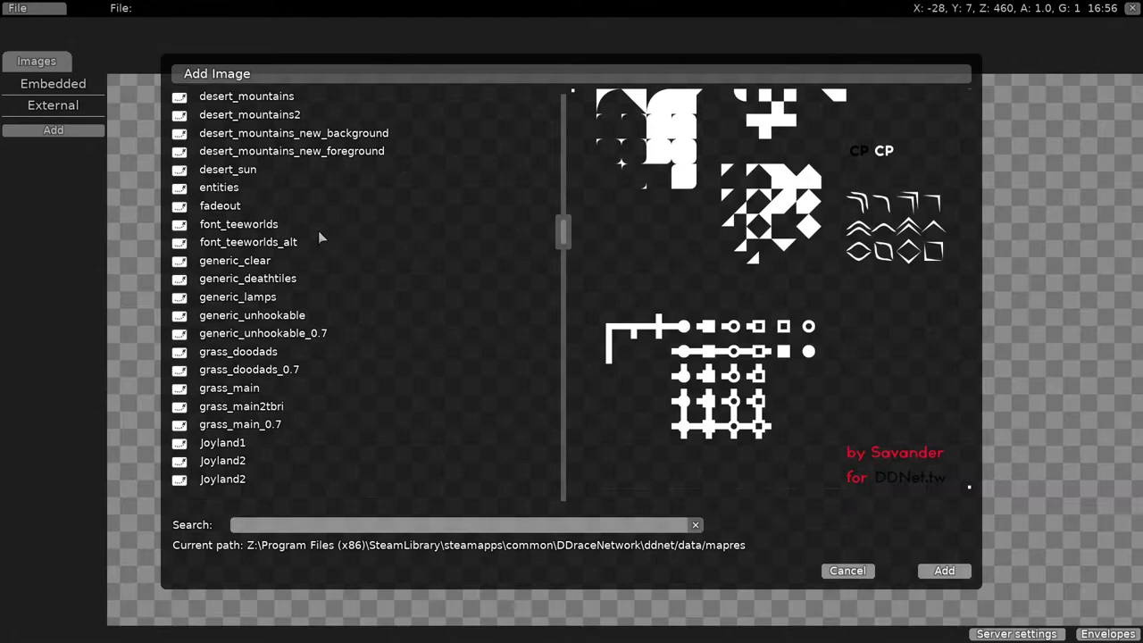
click(266, 117)
click(271, 136)
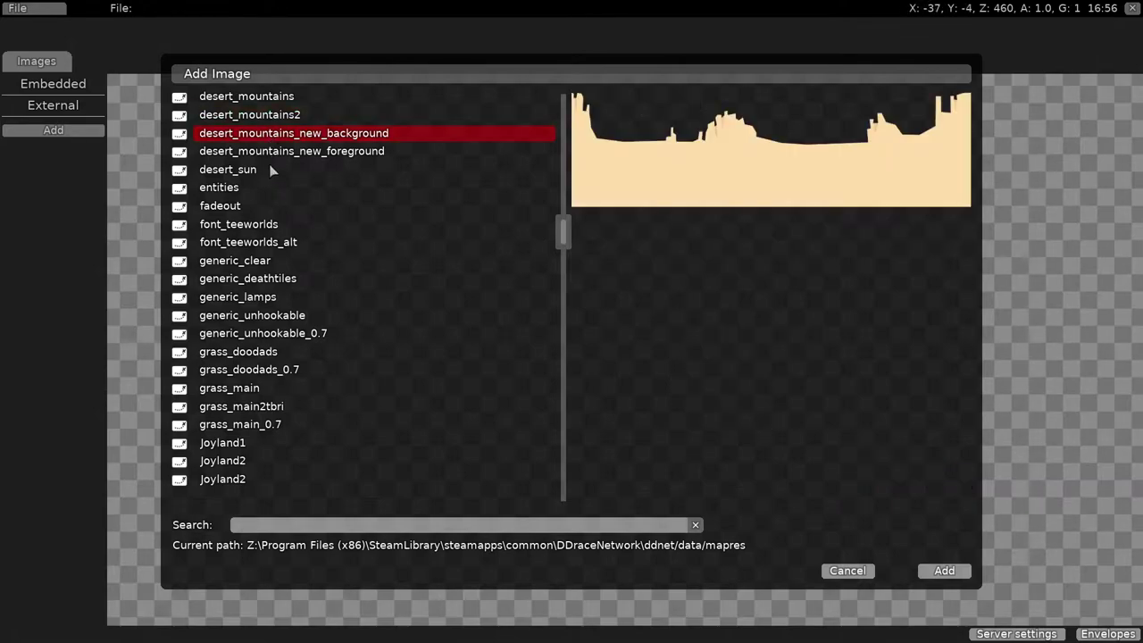
click(256, 260)
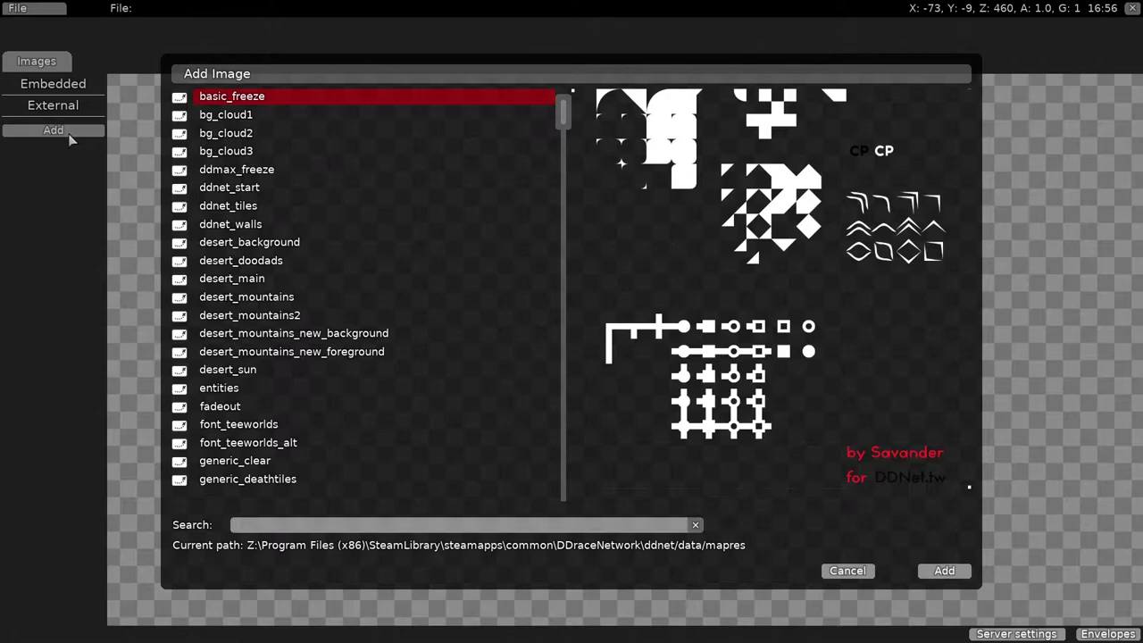
- Add the grass_main tileset to the map and embed it in the map file
scroll(257, 398, down, 10)
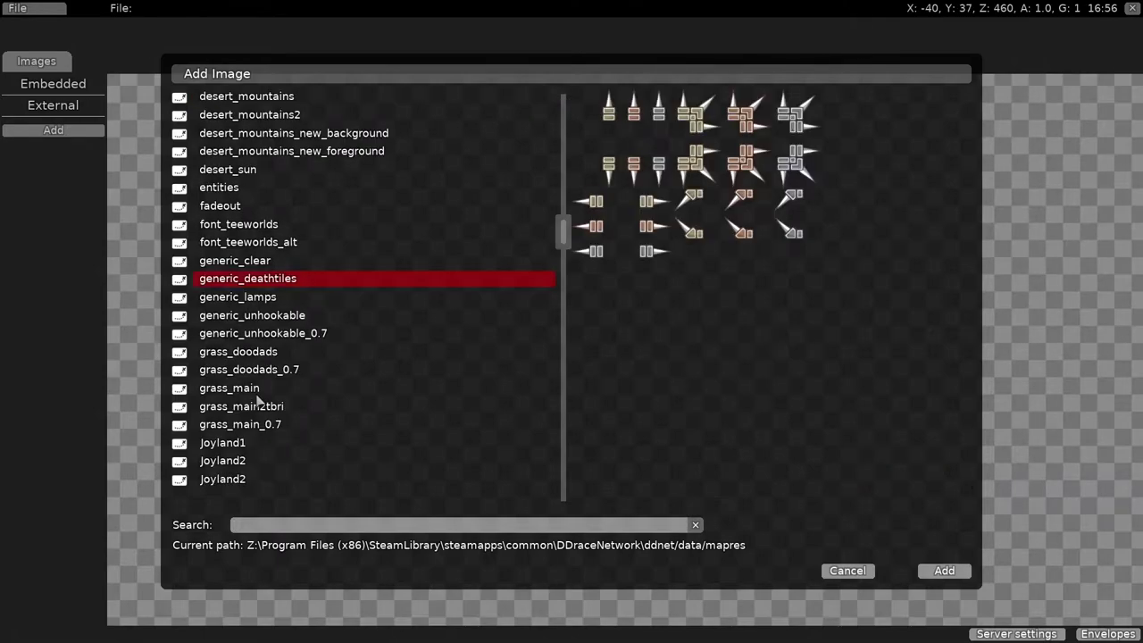
click(257, 391)
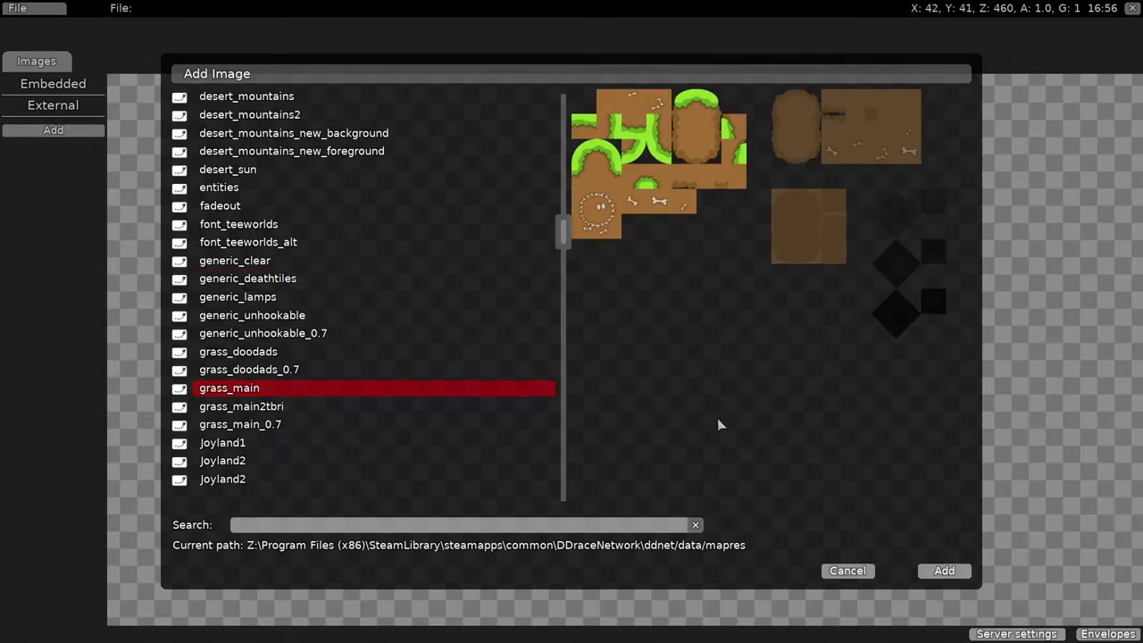
click(945, 571)
right_click(97, 128)
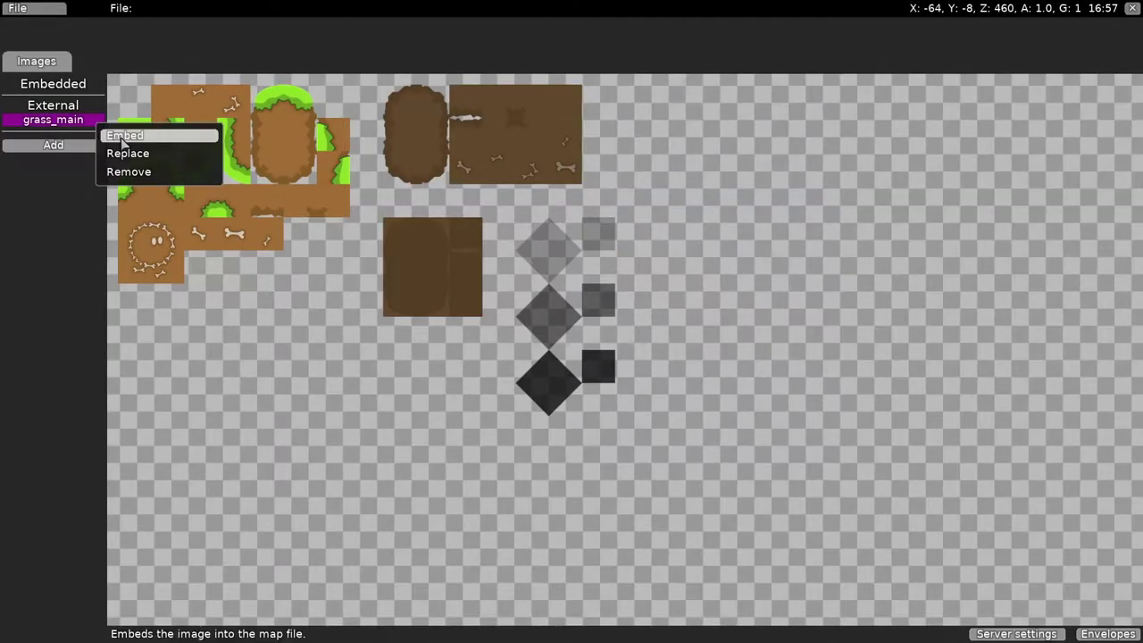
click(123, 141)
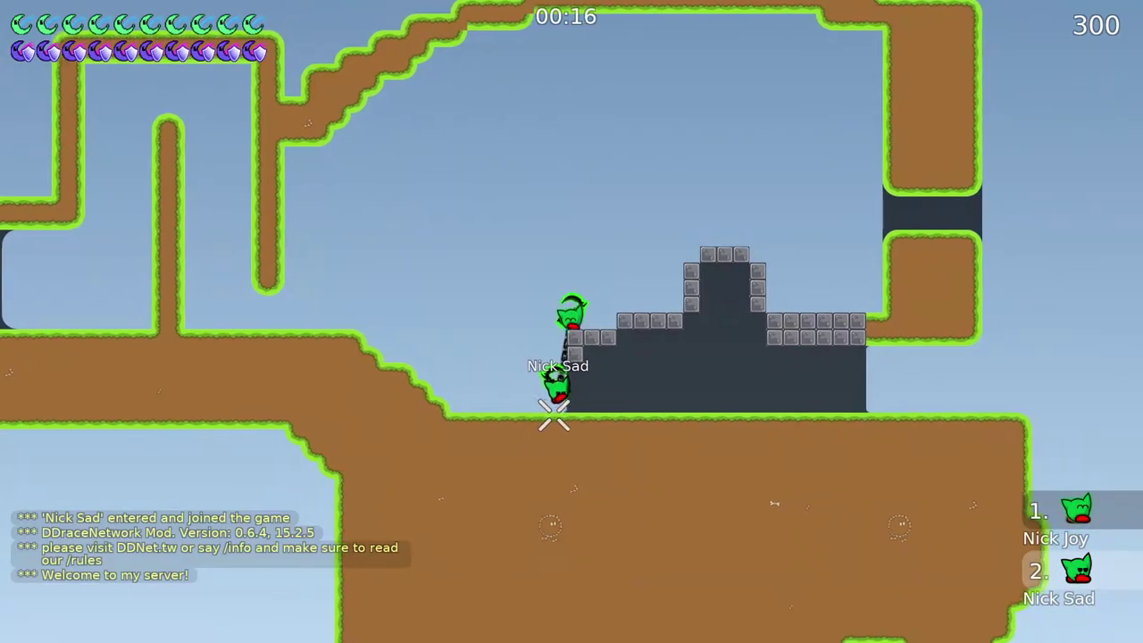
- Add the basic_freeze and ddnet_tiles images to the map
key(d)
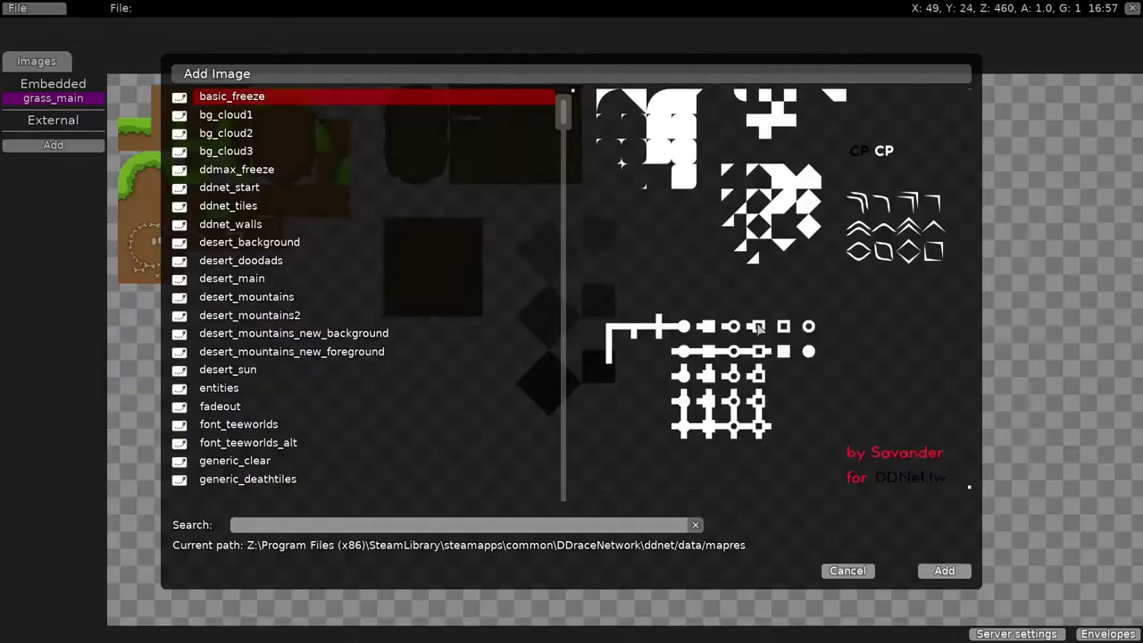
click(945, 573)
click(53, 160)
click(227, 206)
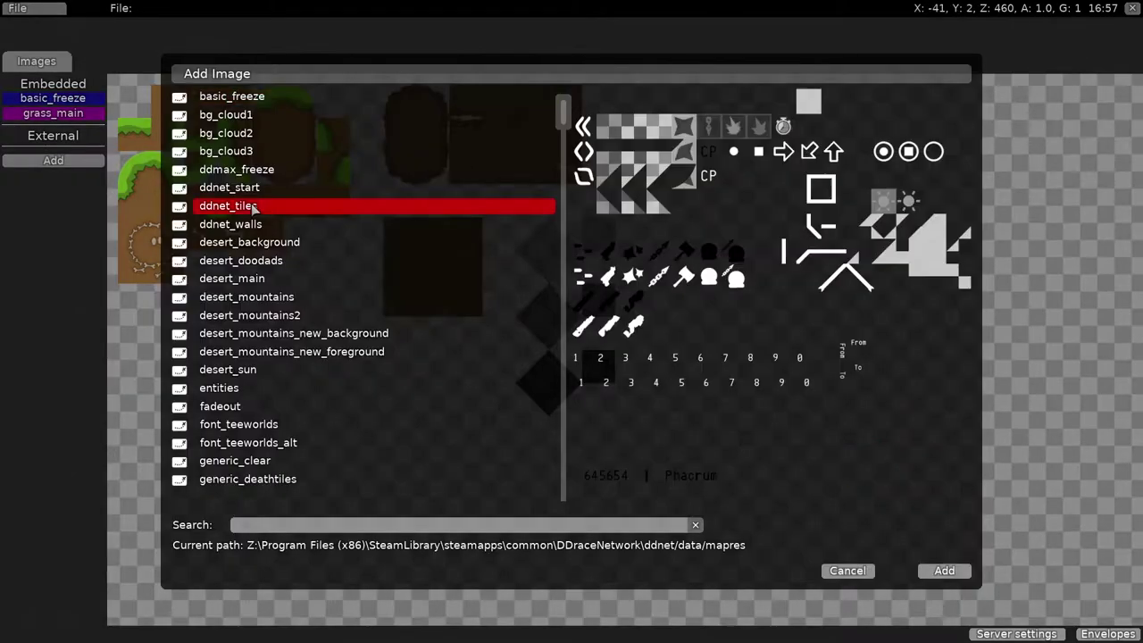
click(945, 571)
- Add the generic_unhookable image and embed it in the map file
click(54, 175)
scroll(357, 295, down, 3)
click(252, 352)
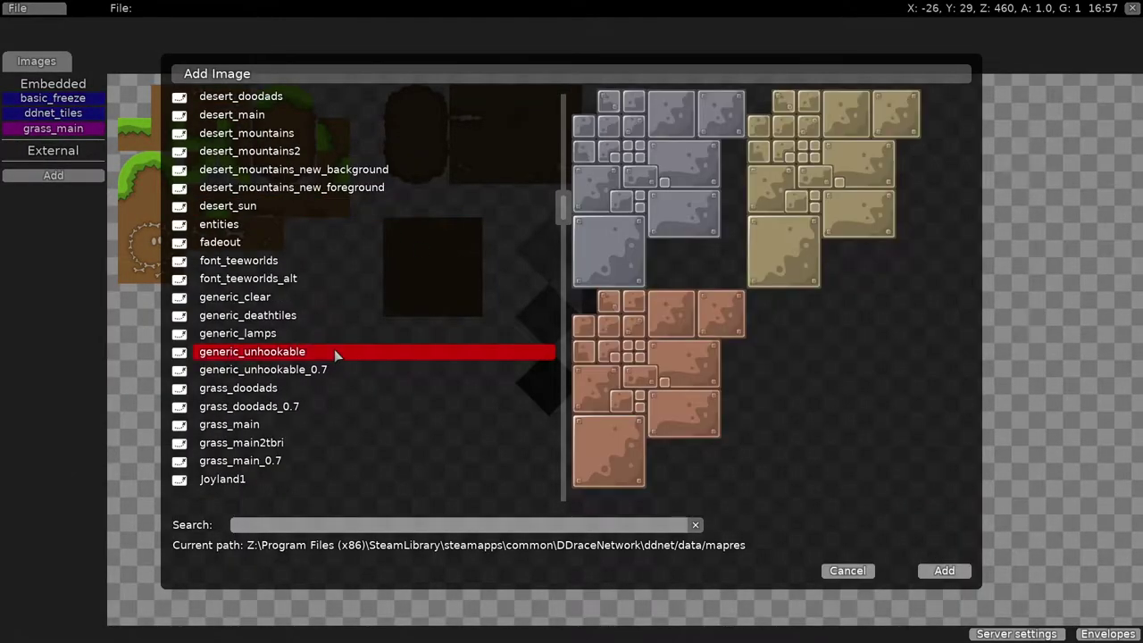
click(945, 571)
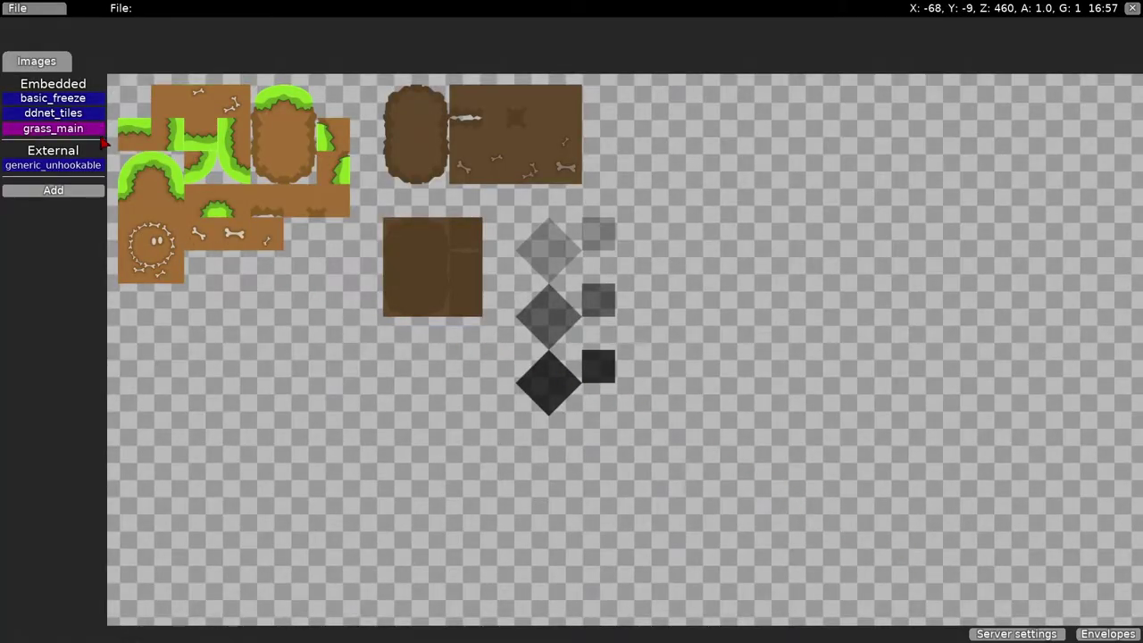
right_click(102, 169)
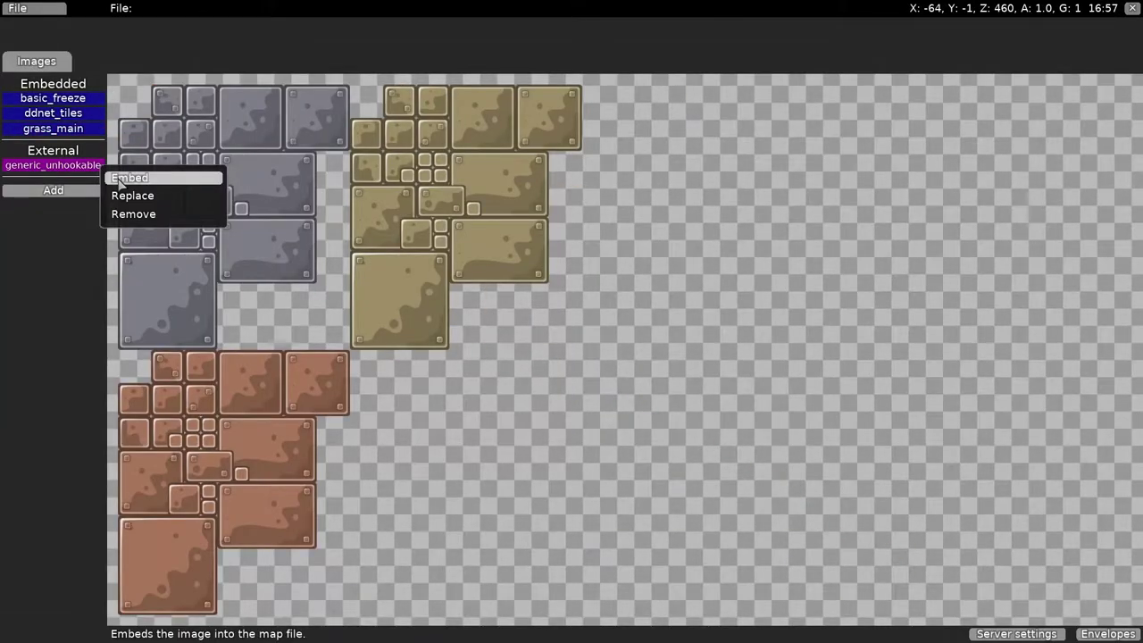
click(125, 178)
- Add Tele, Speedup and several new tile layers to the #1 Game group
click(37, 61)
click(59, 117)
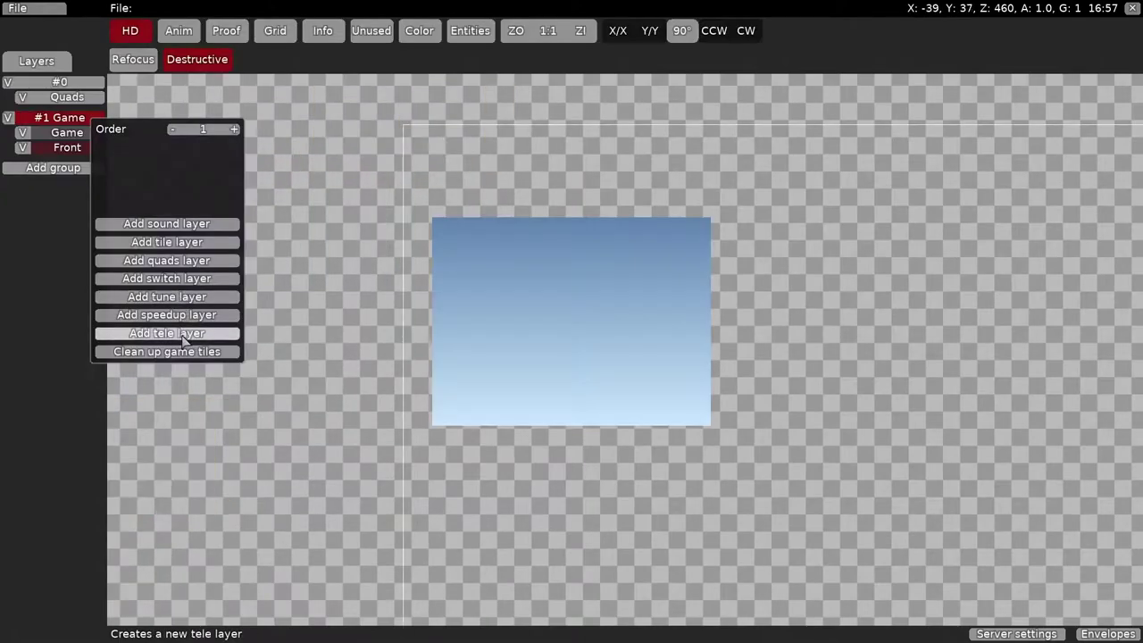
click(173, 294)
click(59, 117)
click(173, 314)
click(58, 117)
click(173, 279)
click(59, 117)
click(174, 279)
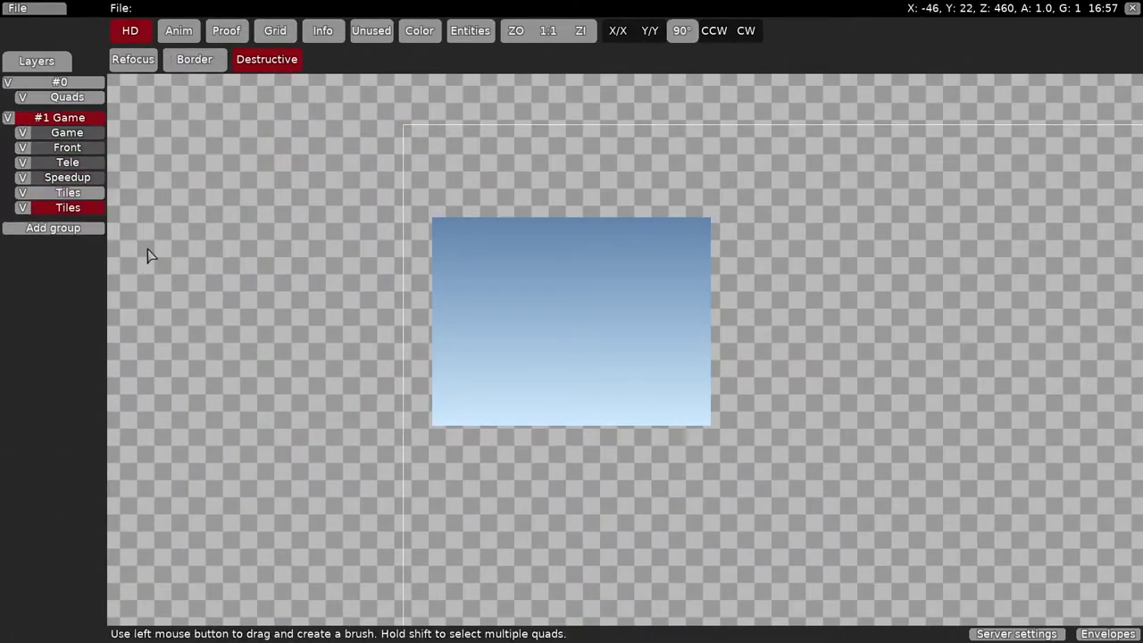
click(59, 117)
click(173, 279)
click(59, 117)
click(173, 280)
click(174, 279)
click(79, 193)
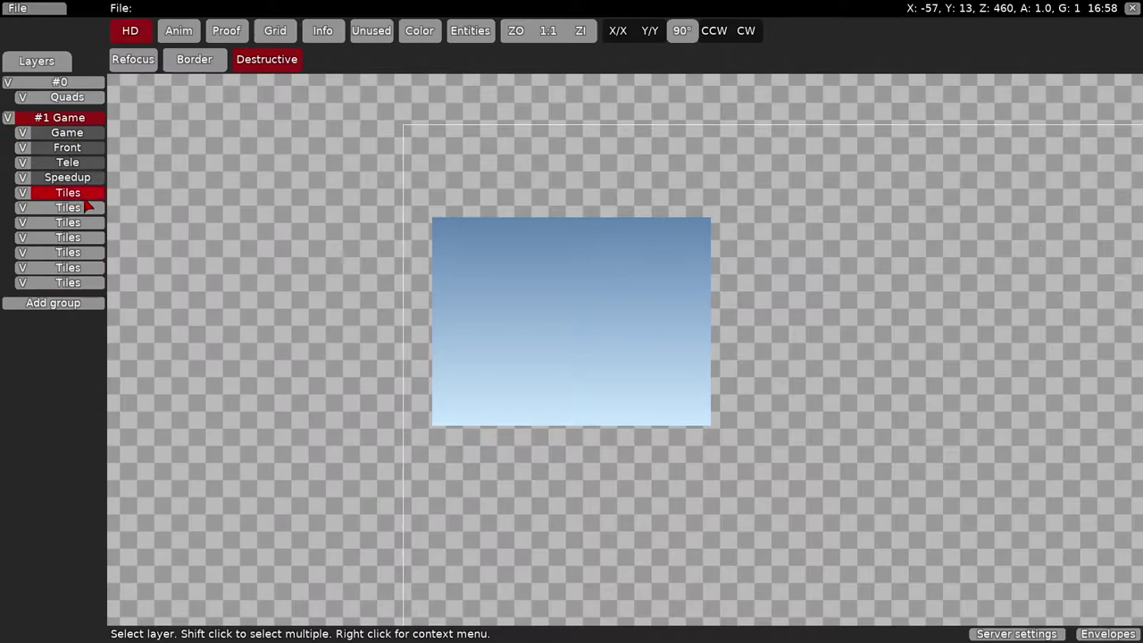
click(80, 193)
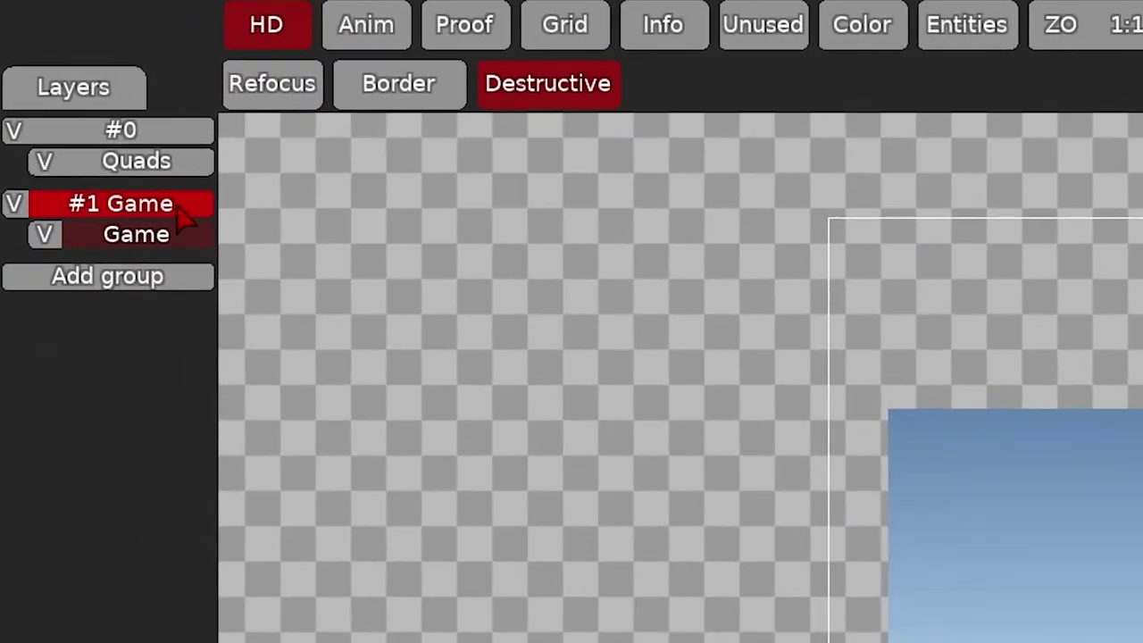
- Add Front, Tele, Speedup, Freeze and more tile layers to the #1 Game group
click(87, 117)
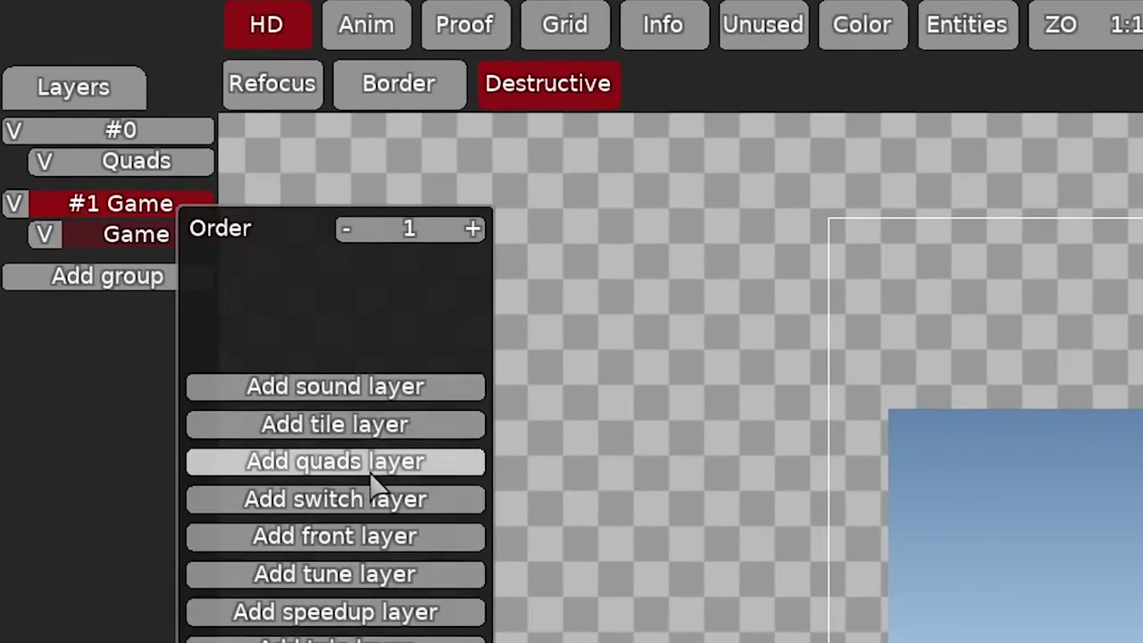
click(378, 536)
click(183, 207)
click(364, 638)
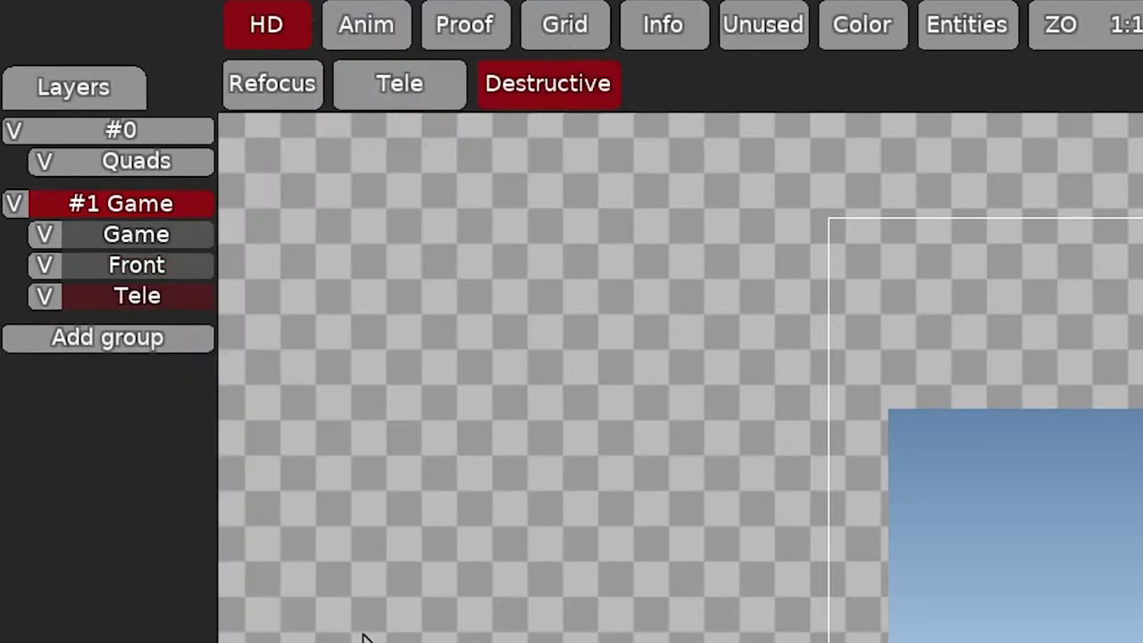
click(192, 207)
click(364, 636)
click(192, 207)
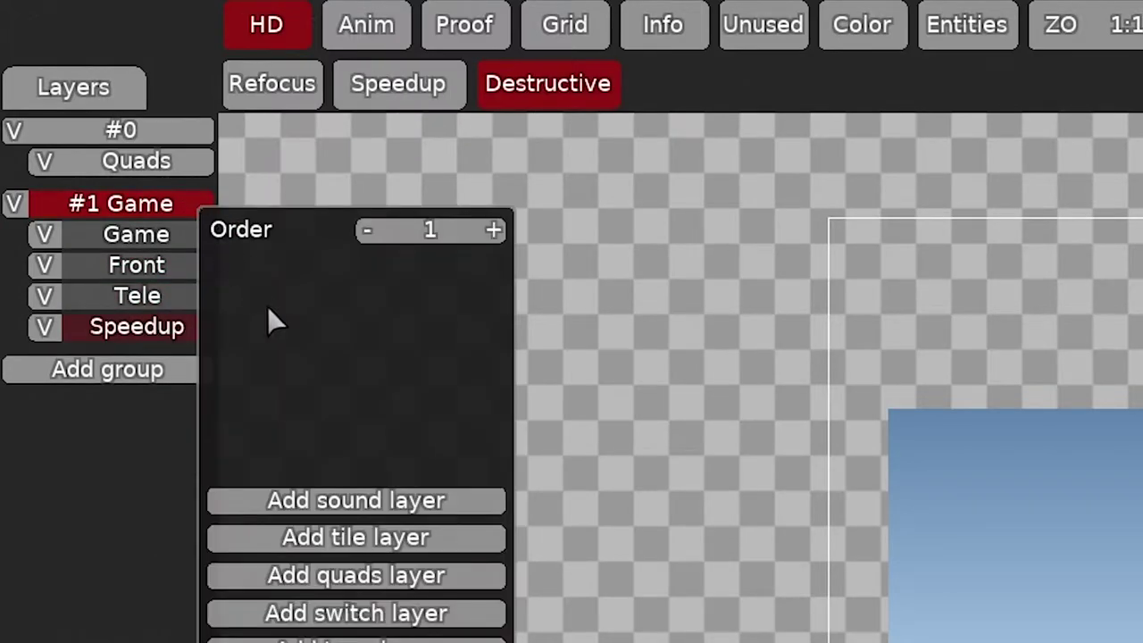
click(356, 536)
click(191, 207)
click(318, 527)
click(192, 207)
click(348, 537)
click(160, 204)
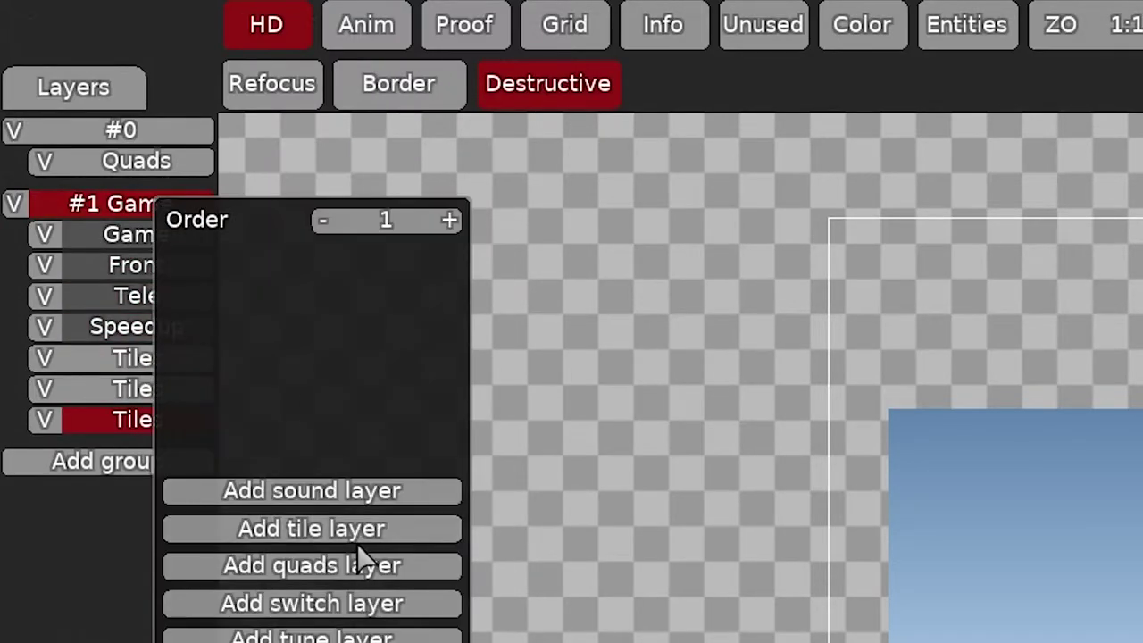
click(357, 536)
click(192, 207)
click(326, 536)
click(192, 207)
click(327, 536)
- Name the new layers Freeze, Teleport, Corners, Unhook, Unfreeze, Hookthrough and Hook
click(169, 358)
click(150, 391)
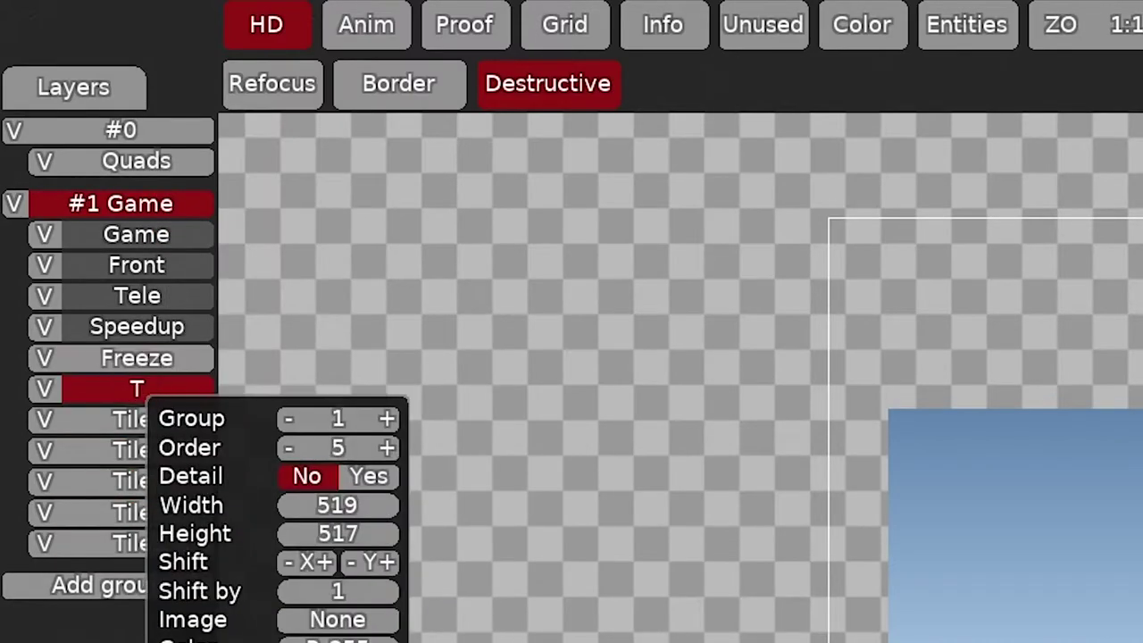
click(135, 419)
click(125, 447)
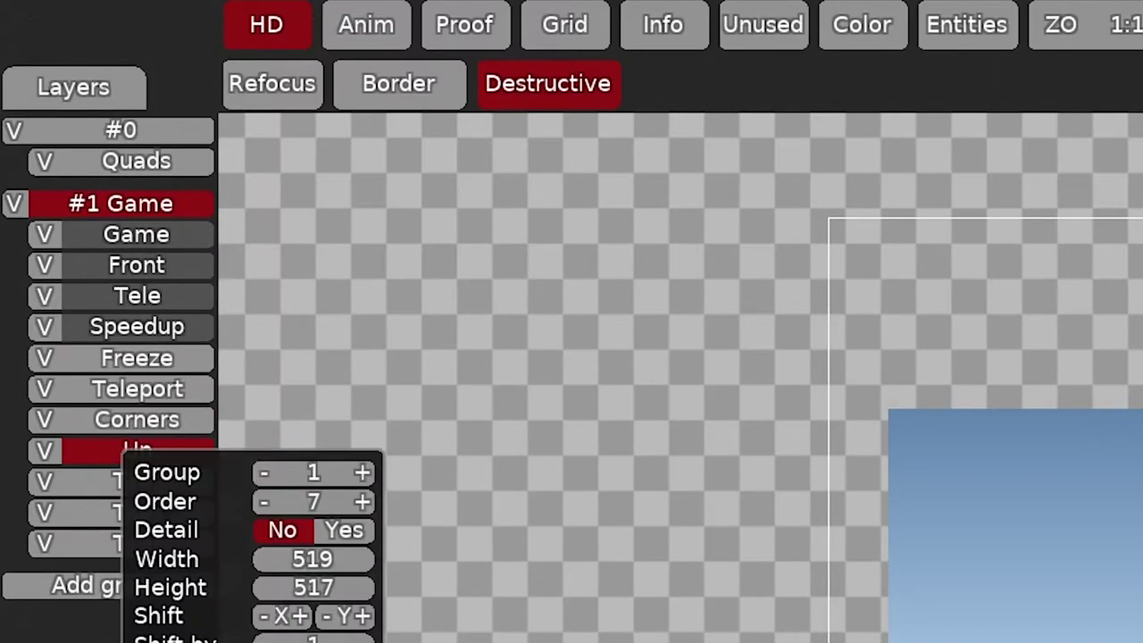
click(141, 481)
click(130, 512)
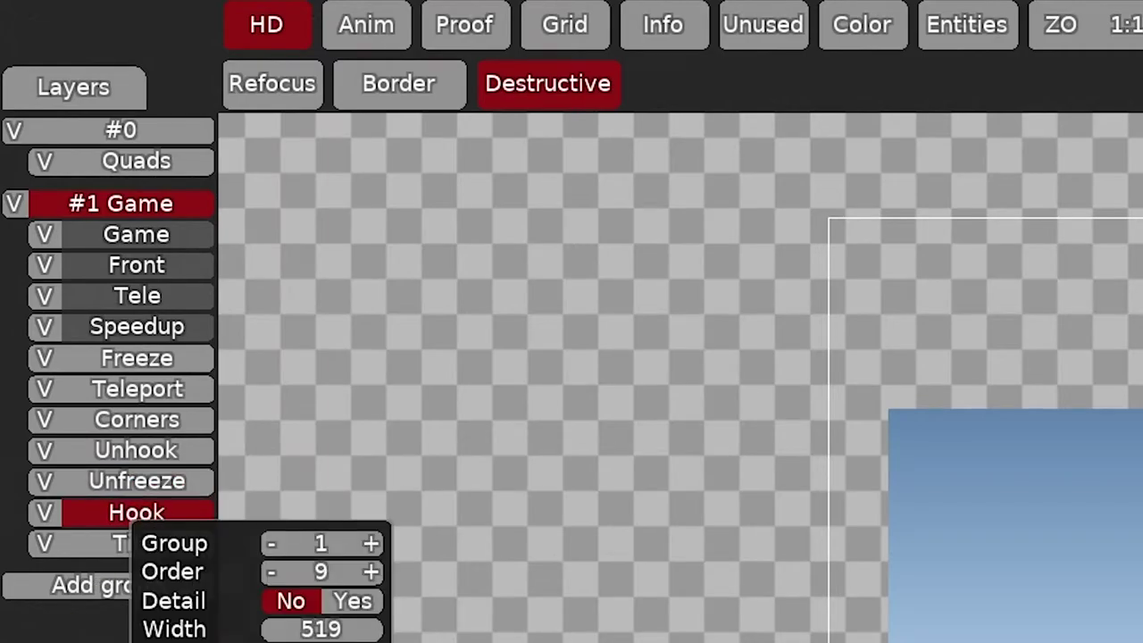
click(137, 543)
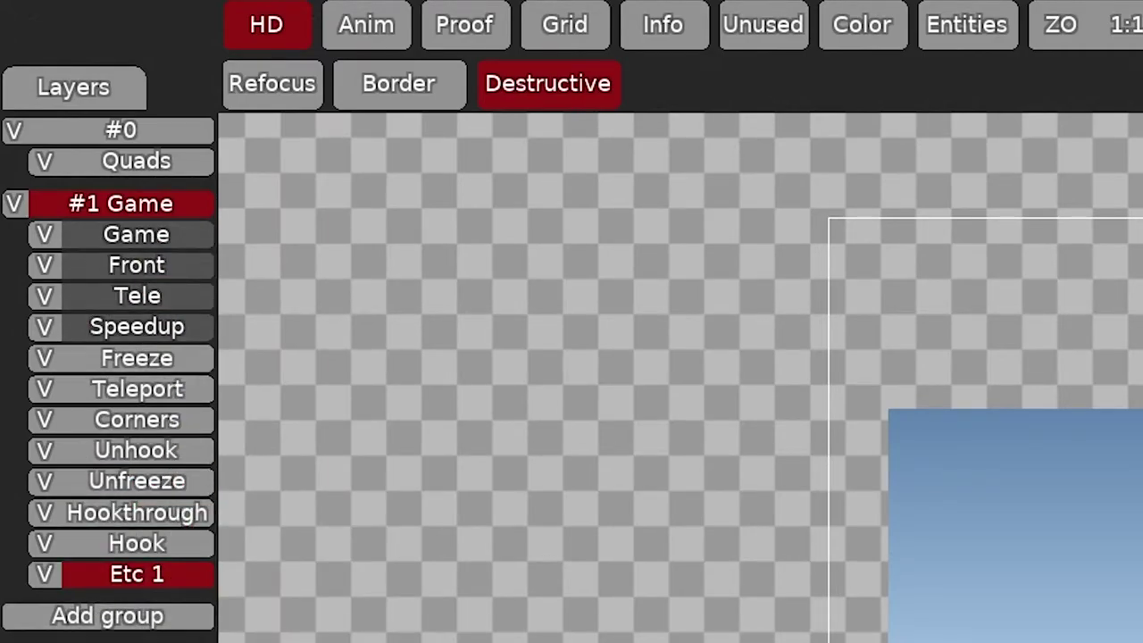
right_click(164, 369)
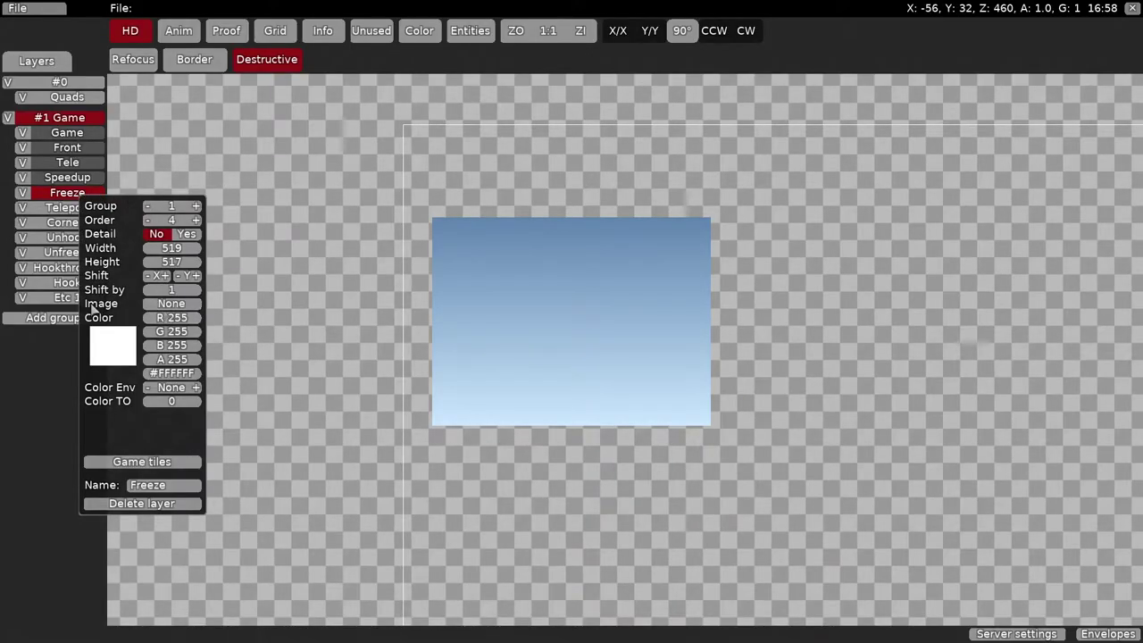
- Set the Freeze layer's image to basic_freeze and start darkening its tint
click(170, 305)
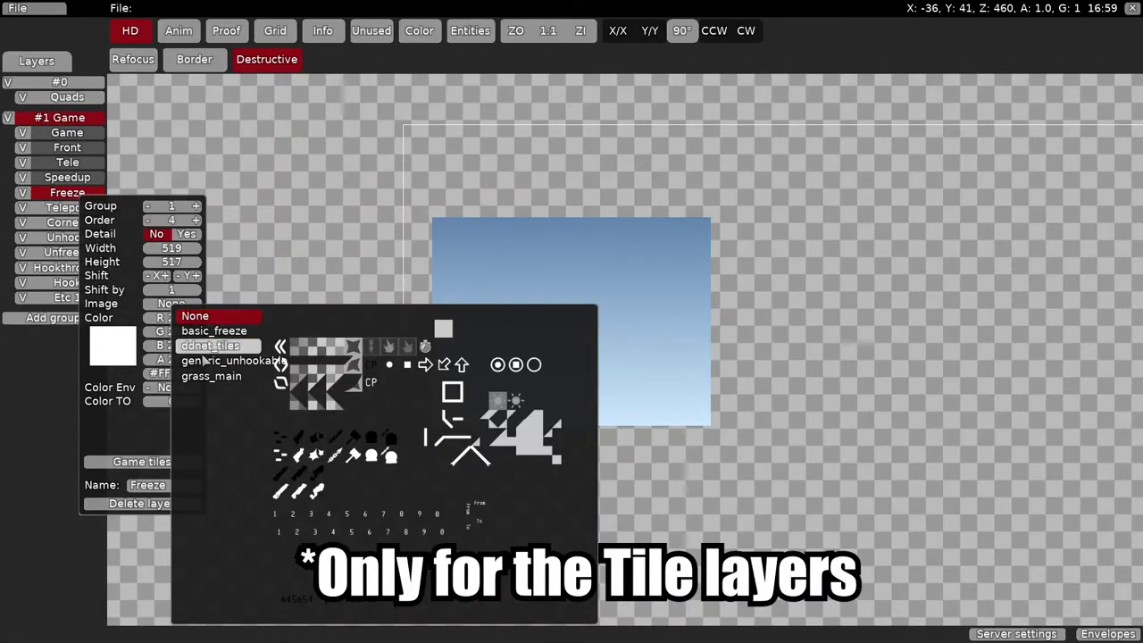
click(206, 332)
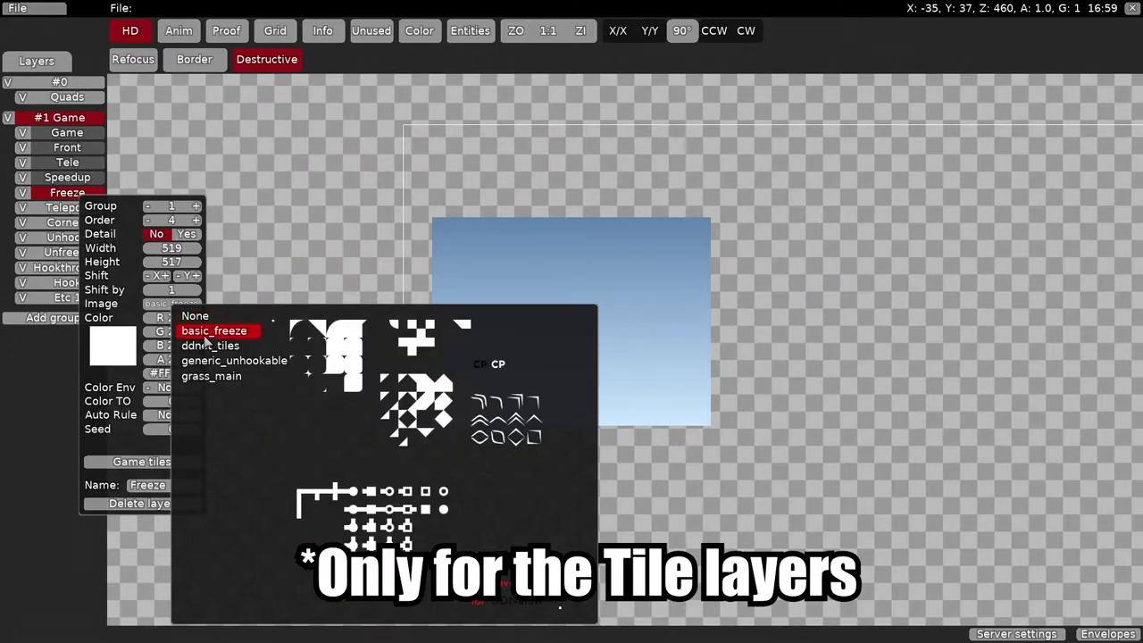
click(161, 235)
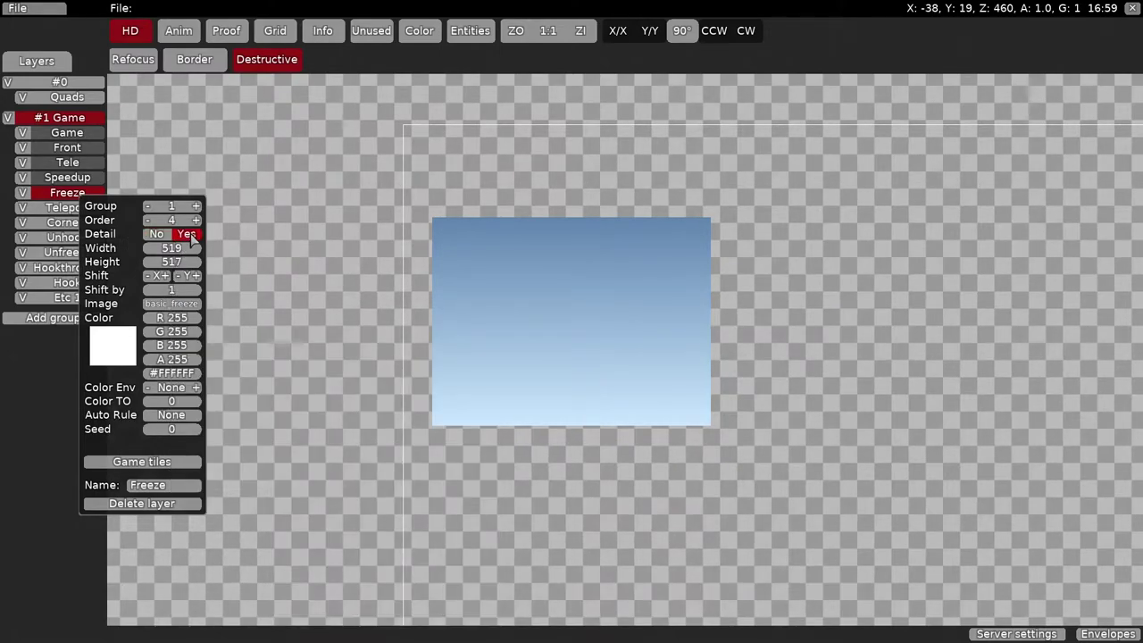
mouse_move(177, 318)
mouse_down()
mouse_move(157, 319)
mouse_move(174, 320)
mouse_move(152, 336)
mouse_move(182, 332)
mouse_up()
click(53, 192)
click(53, 192)
- Make Freeze a detail layer with a black, partly transparent tint
click(68, 207)
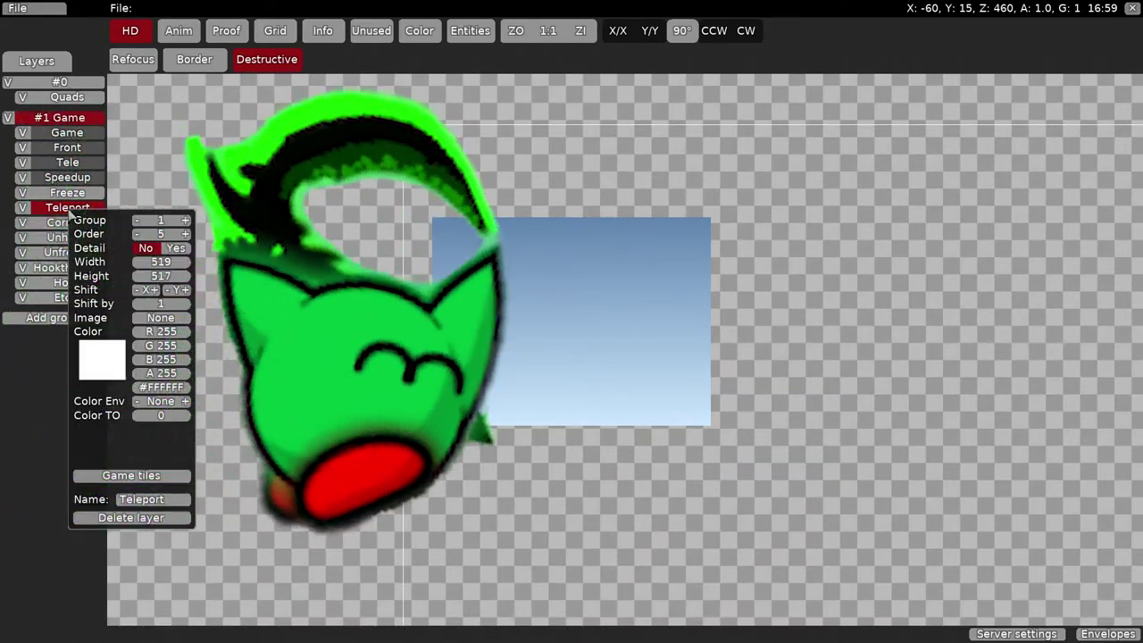
click(72, 190)
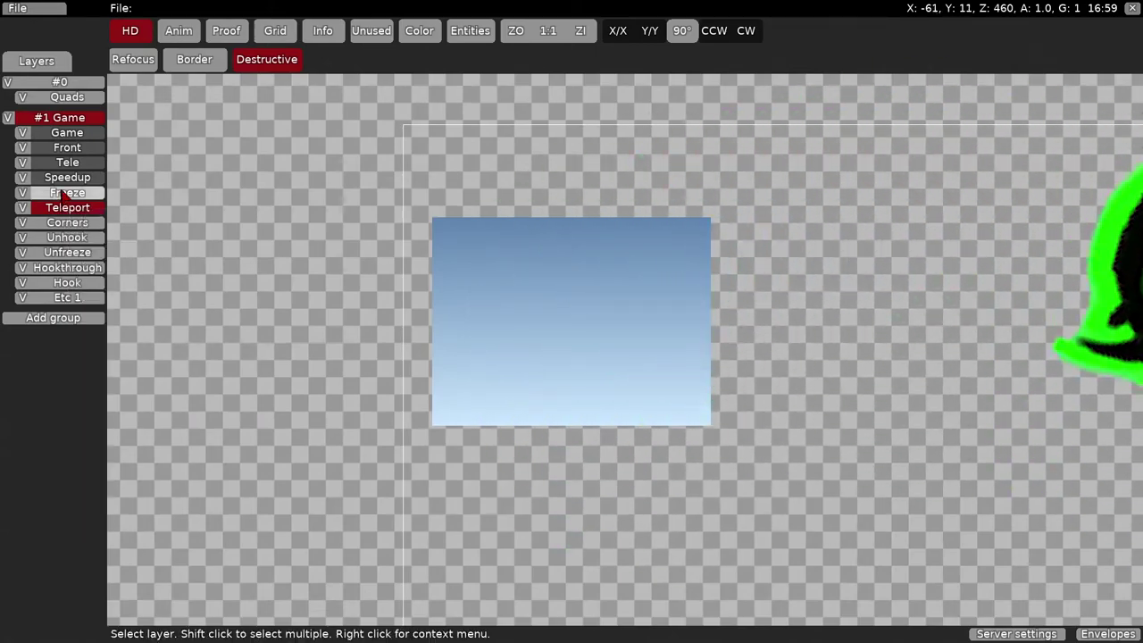
click(70, 192)
click(165, 302)
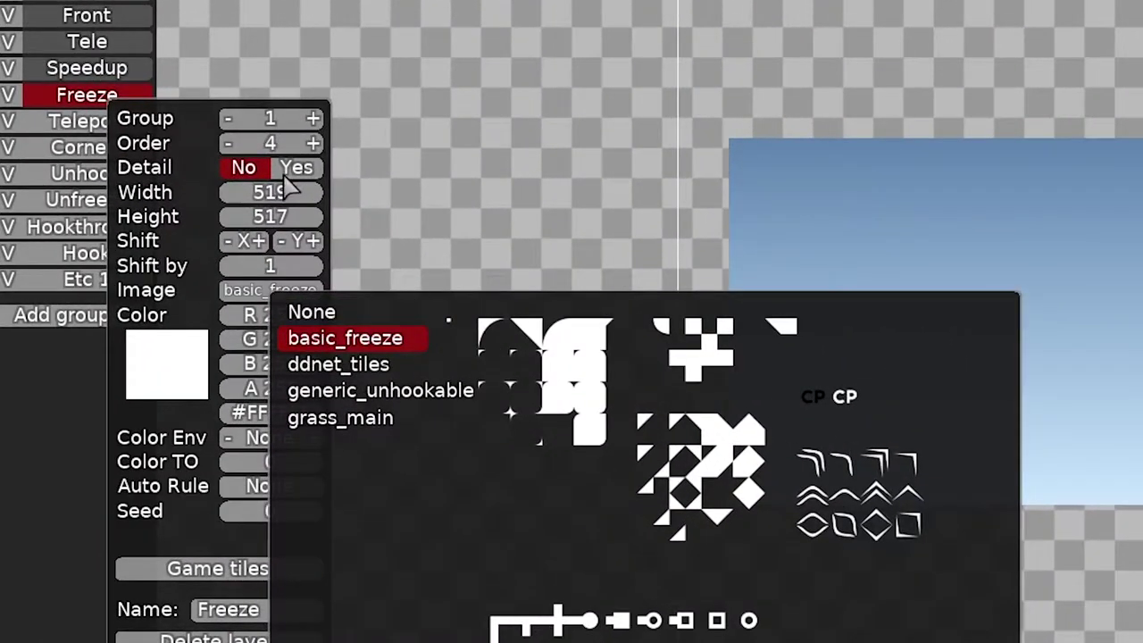
click(291, 188)
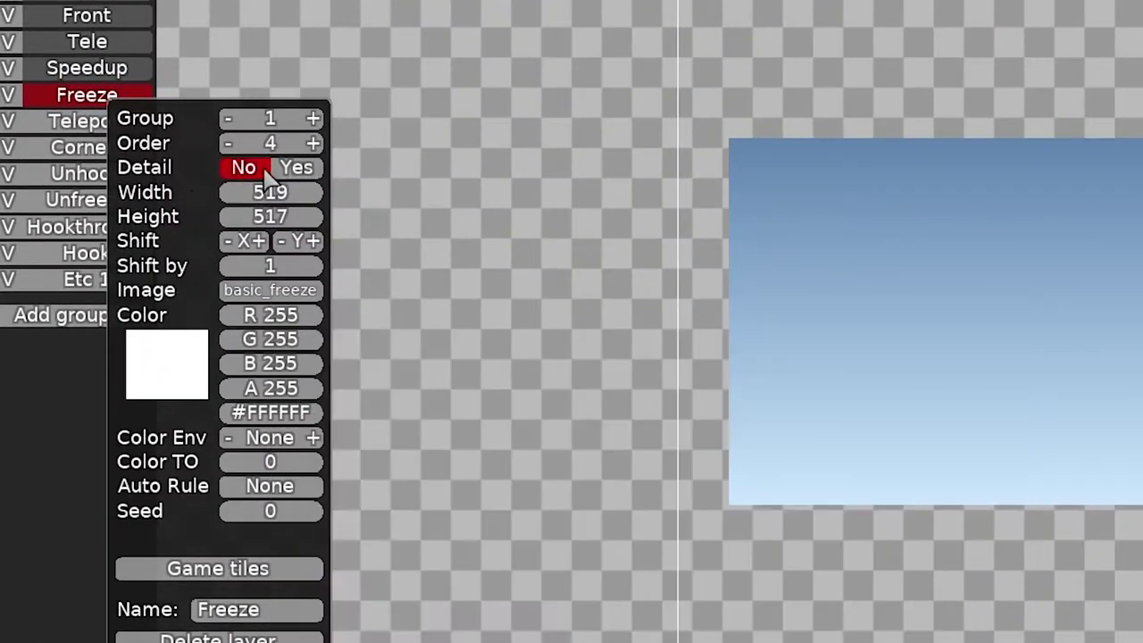
click(296, 167)
drag(282, 315, 268, 361)
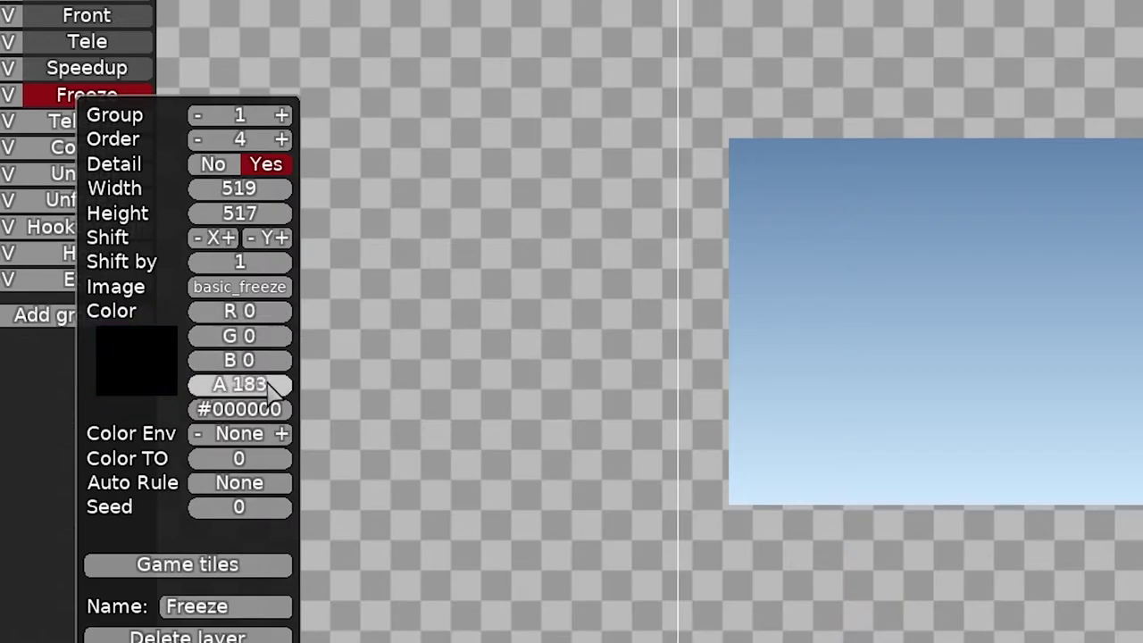
click(36, 250)
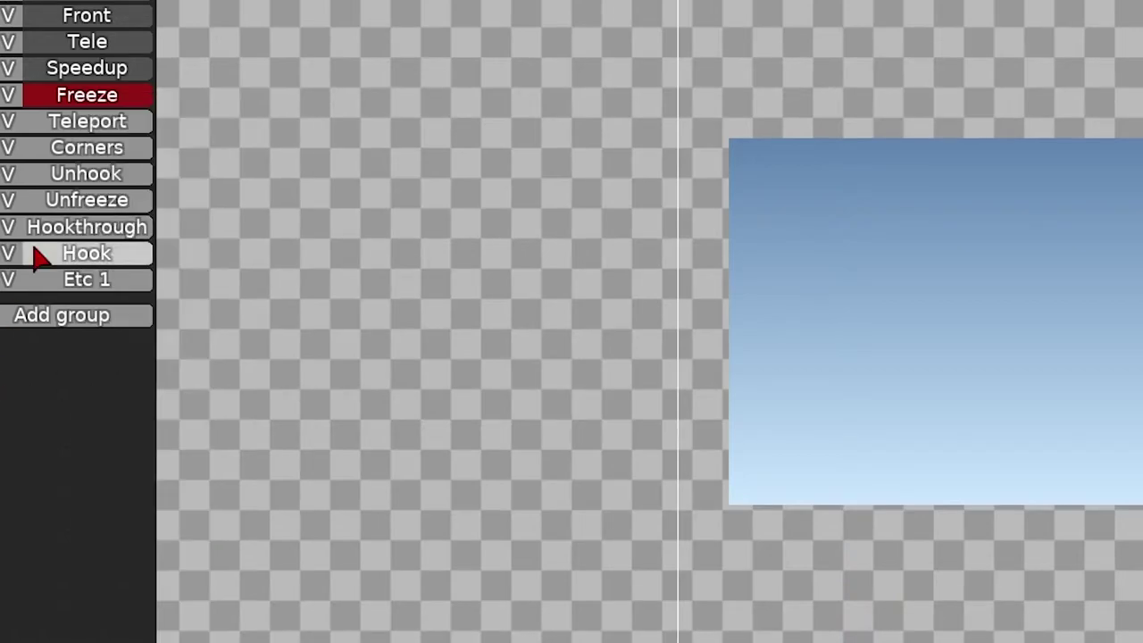
- Give the Teleport layer the ddnet_tiles tileset and a black tint
click(89, 125)
click(90, 129)
drag(277, 357, 286, 409)
click(268, 323)
click(358, 395)
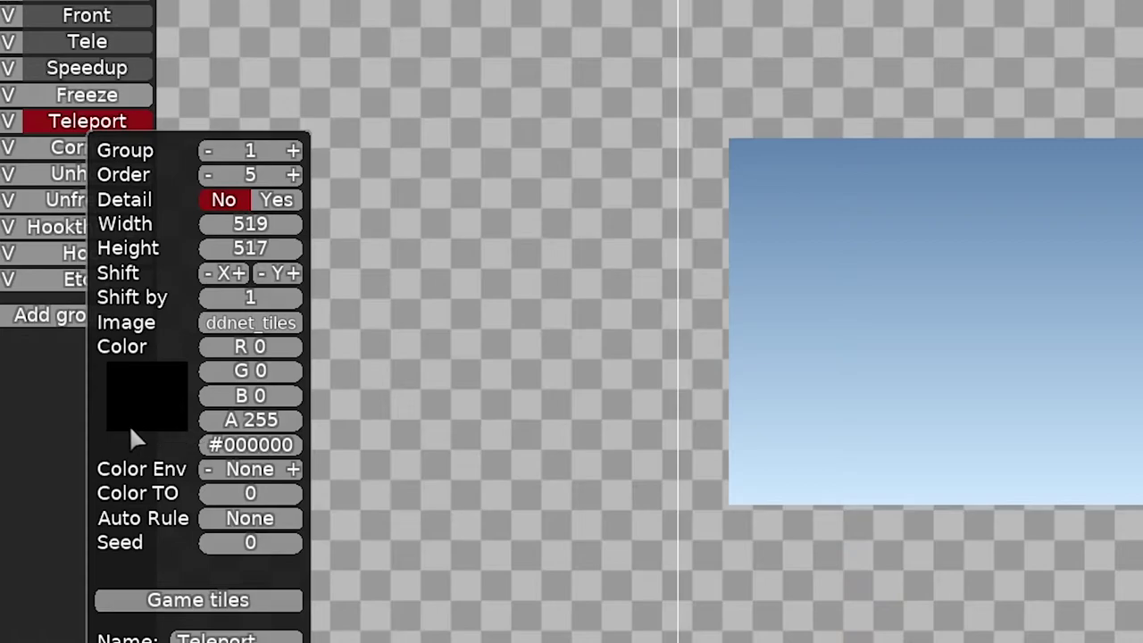
- Give the Corners layer the basic_freeze tileset and a black tint
click(59, 148)
click(59, 149)
click(254, 341)
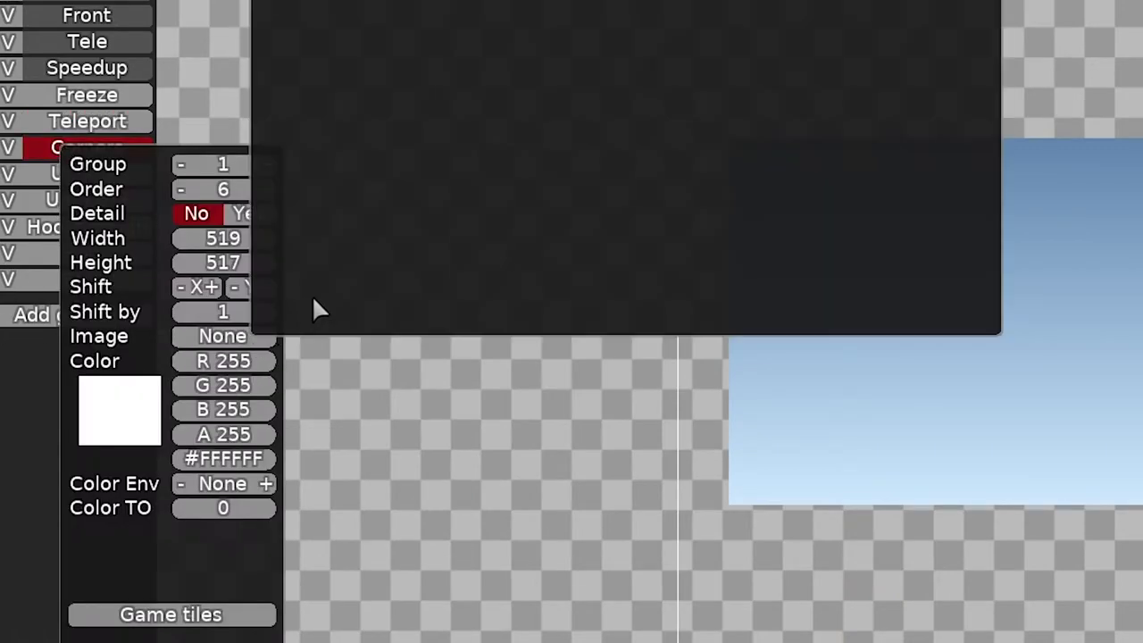
click(368, 65)
drag(256, 359, 266, 456)
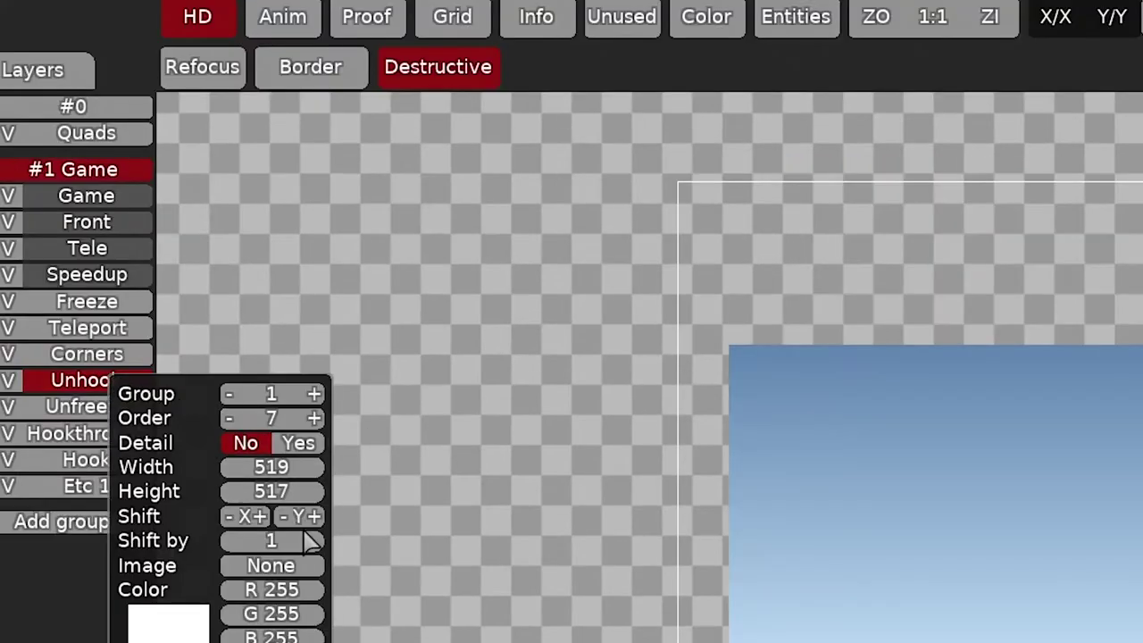
- Set Unhook to generic_unhookable and Unfreeze to basic_freeze, tinted black at alpha 55
click(303, 568)
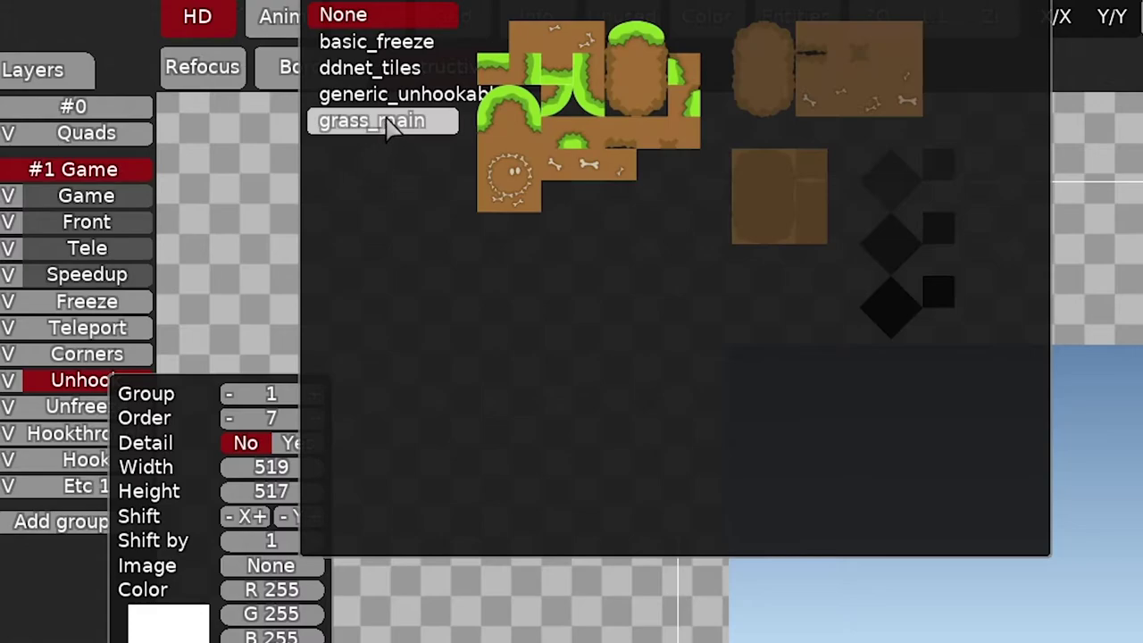
click(407, 103)
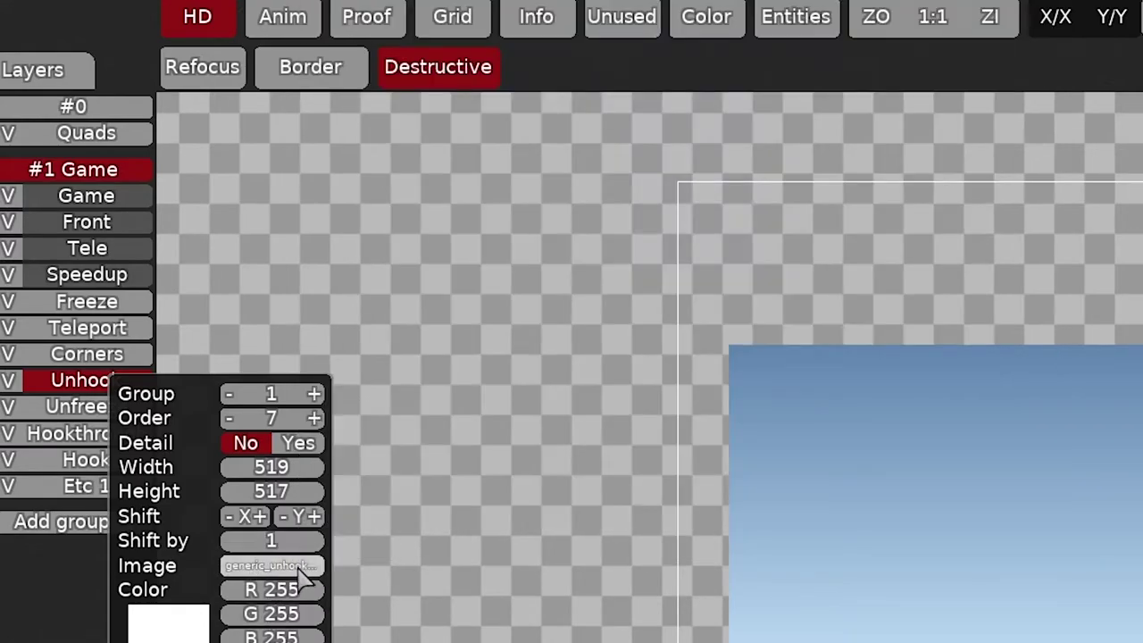
click(86, 406)
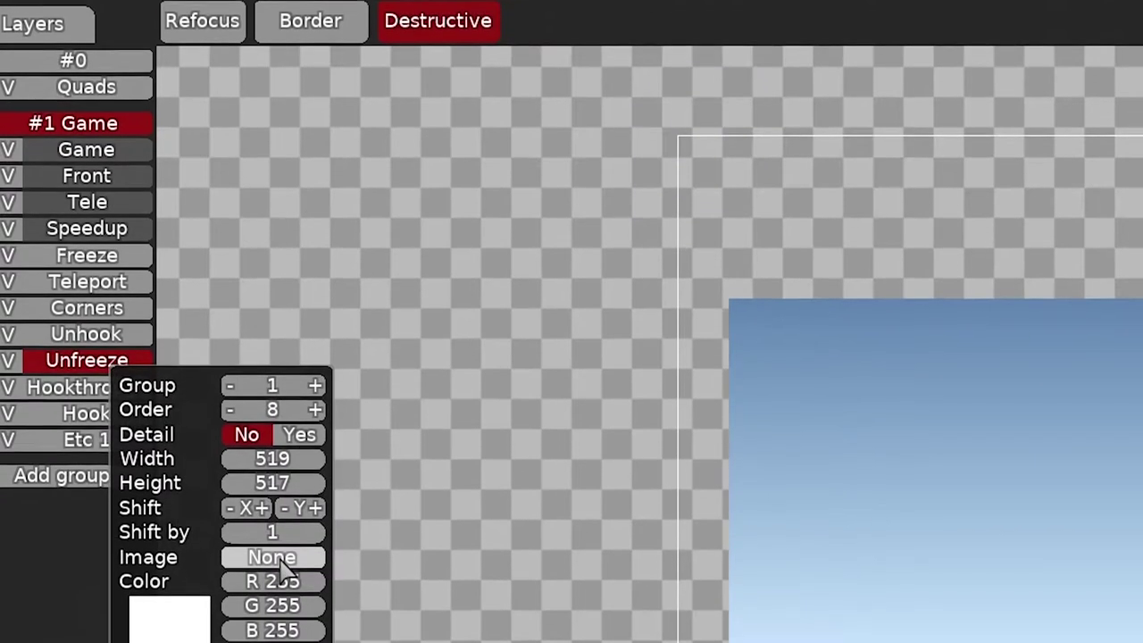
click(272, 604)
click(357, 87)
drag(295, 554, 308, 630)
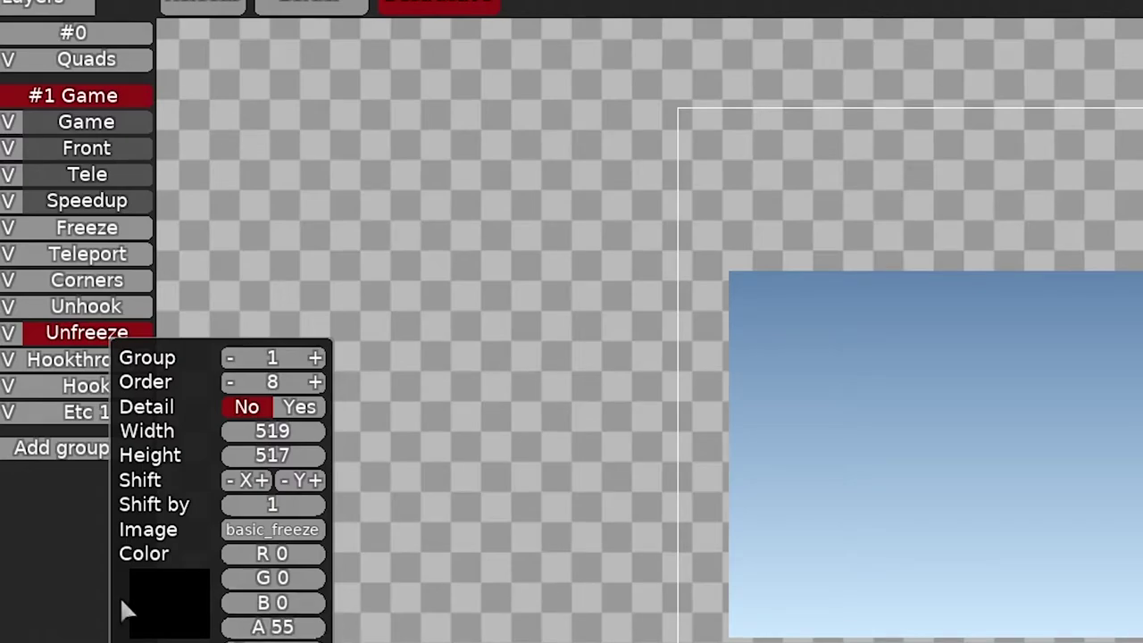
click(44, 410)
- Give Hookthrough the generic_unhookable tileset at alpha 221
right_click(69, 366)
click(250, 553)
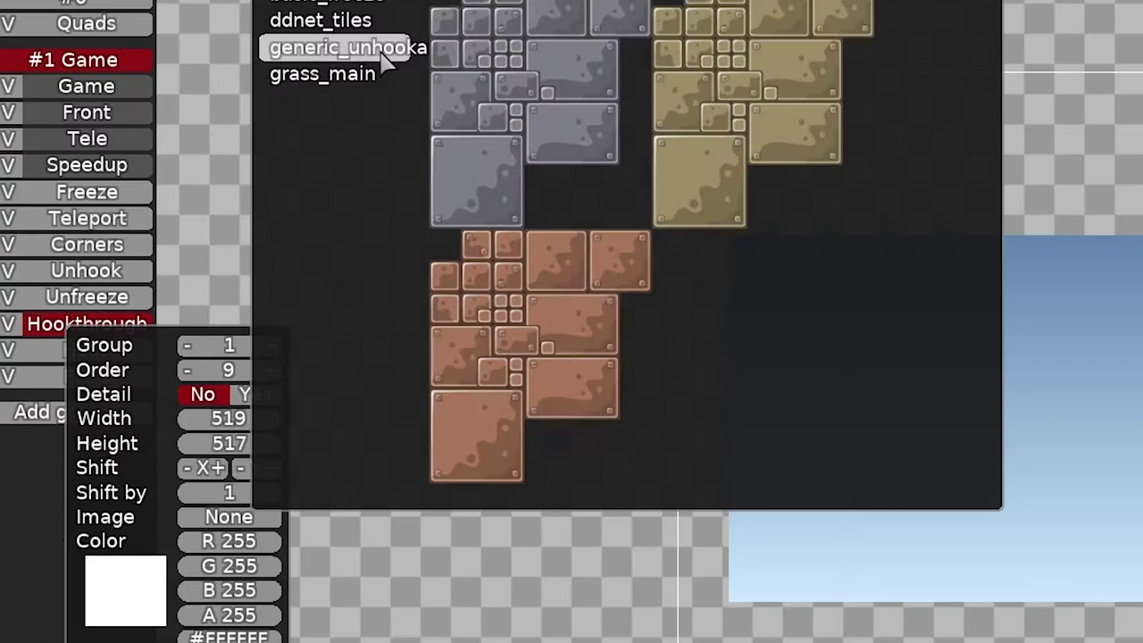
click(382, 49)
click(295, 532)
drag(264, 616, 268, 630)
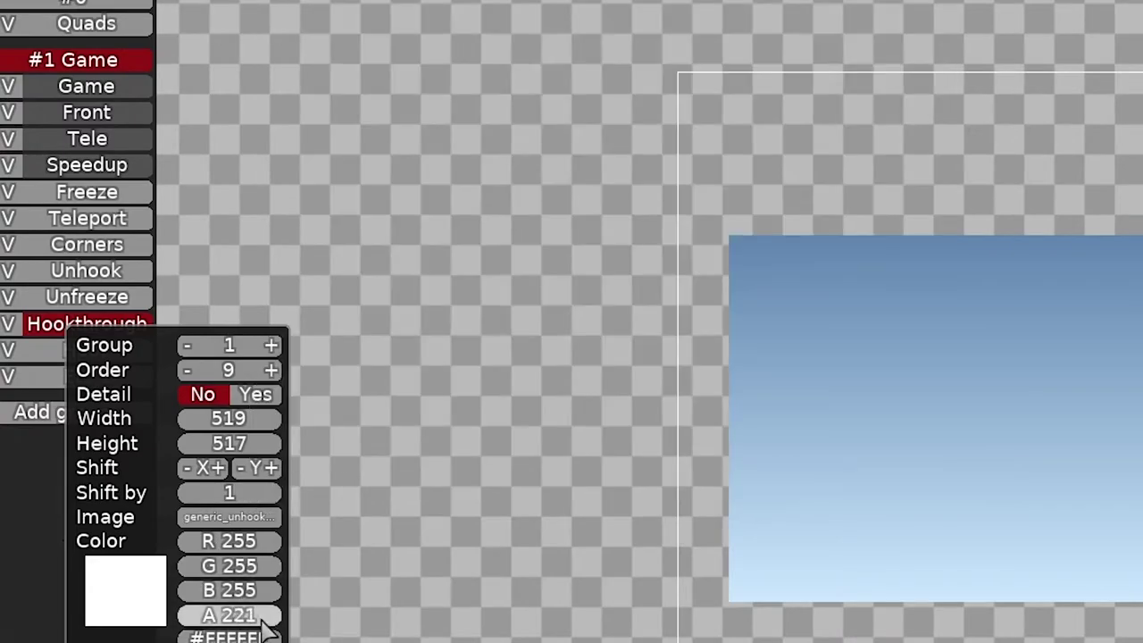
click(105, 358)
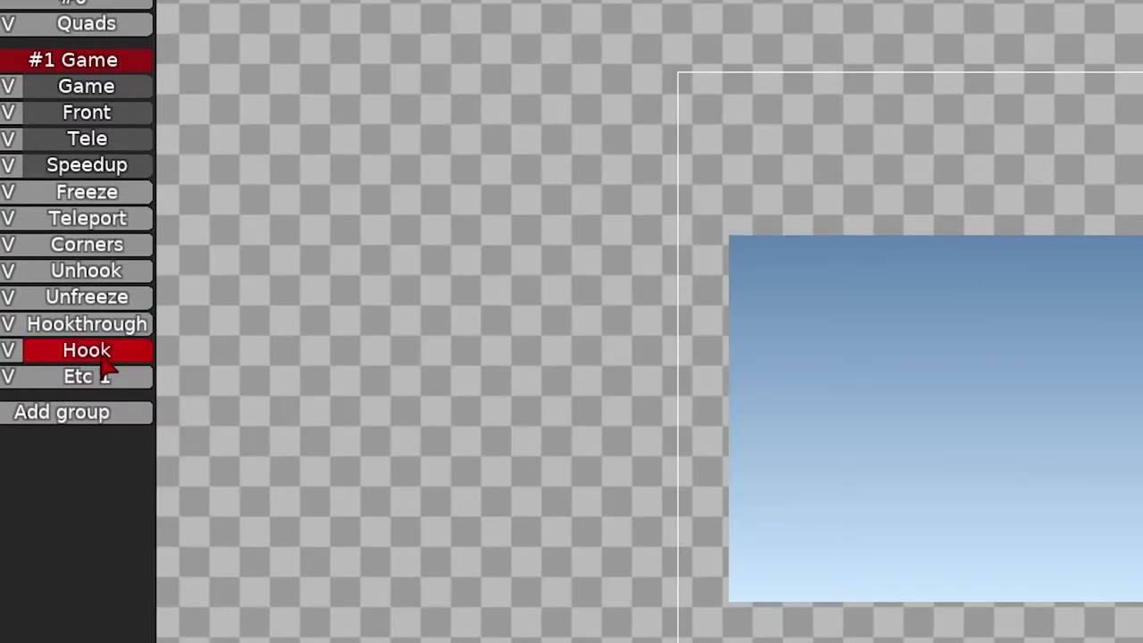
- Set the Hook layer's image to grass_main and make it a detail layer
right_click(105, 357)
click(268, 547)
click(379, 105)
click(121, 513)
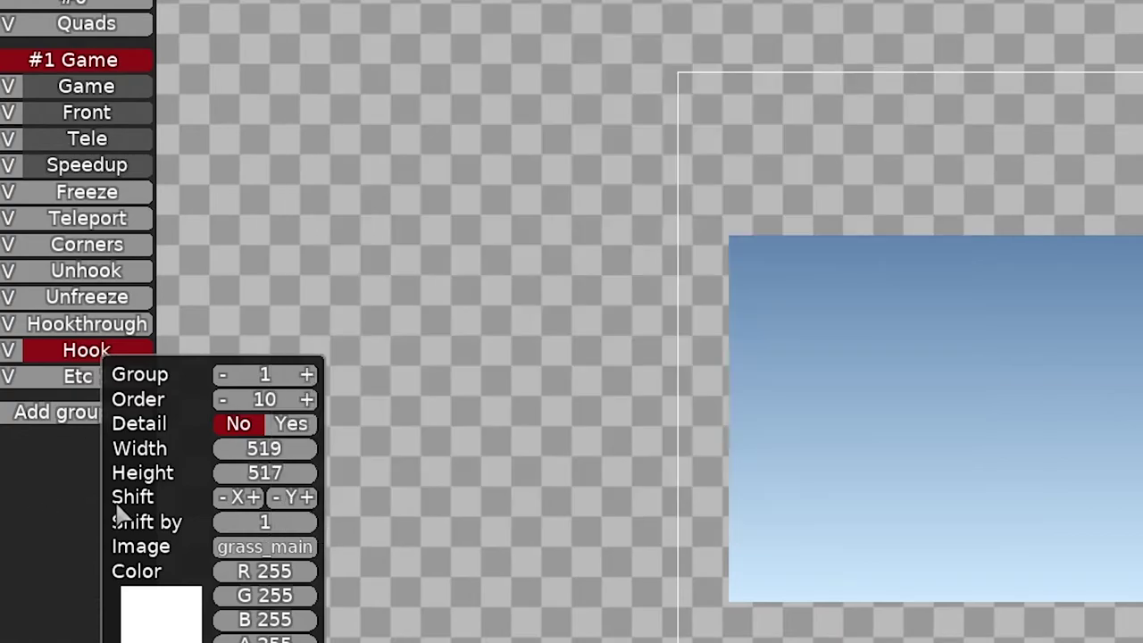
click(291, 423)
- Mark Hookthrough, Unfreeze, Unhook and Corners as detail layers
right_click(134, 324)
click(291, 391)
right_click(138, 299)
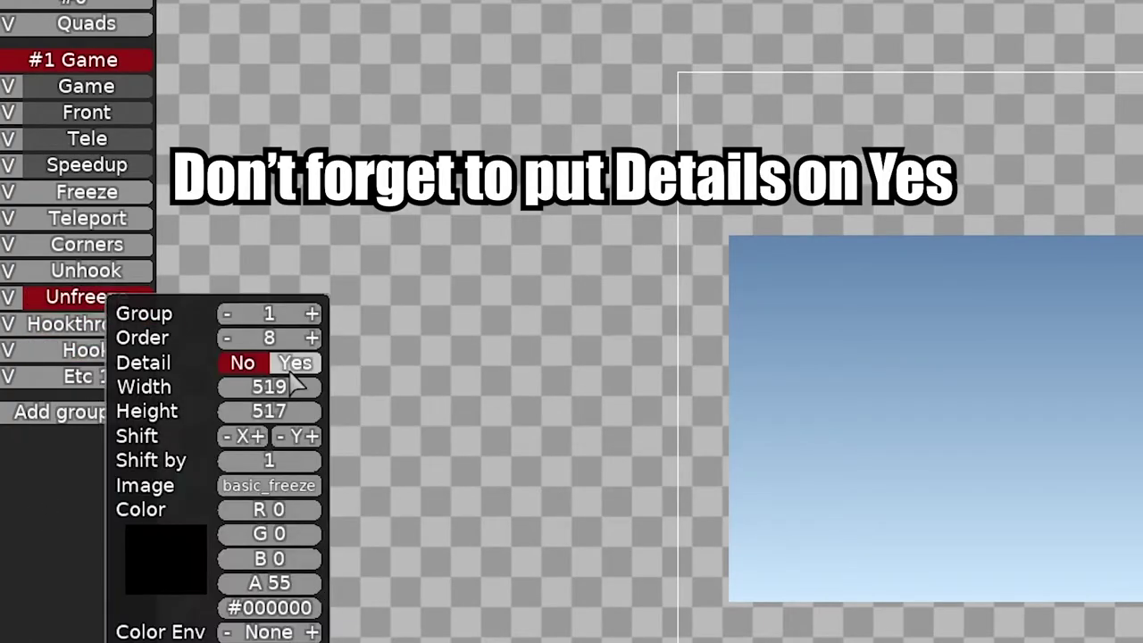
click(291, 364)
right_click(111, 272)
click(291, 339)
right_click(134, 244)
click(294, 307)
right_click(134, 218)
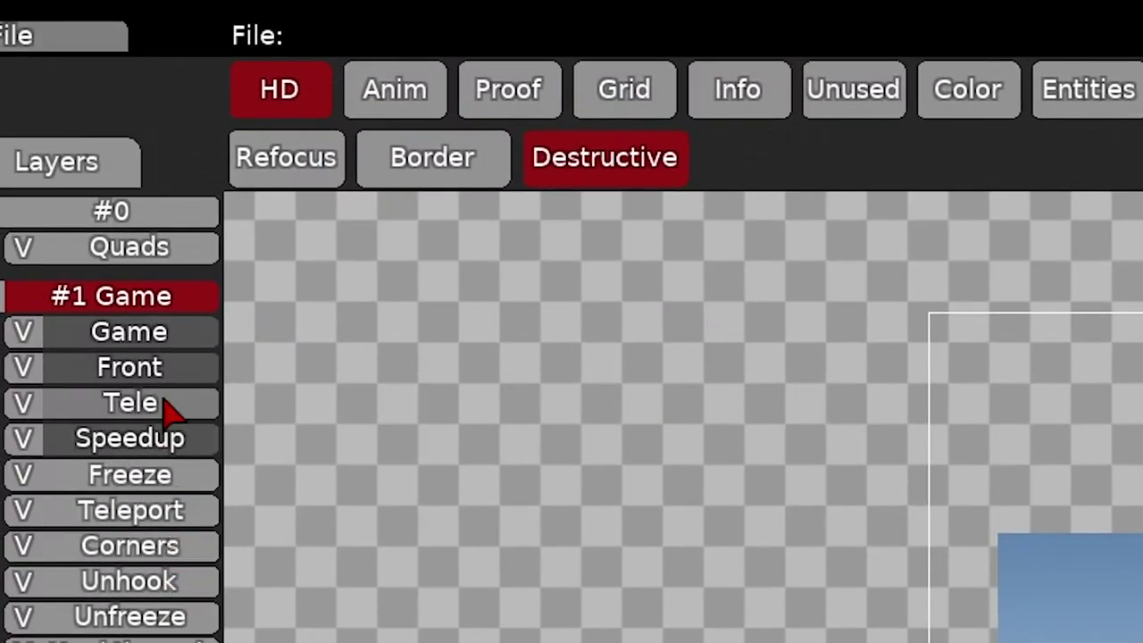
- Inspect the Tele and Speedup layer settings, then select the Corners layer
click(165, 403)
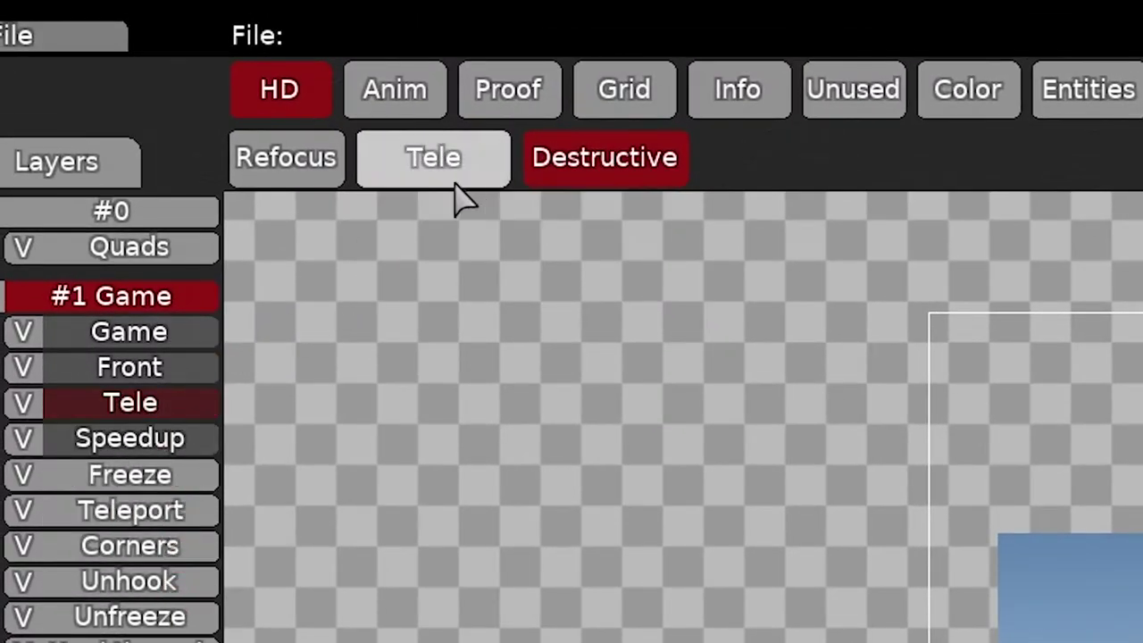
click(189, 445)
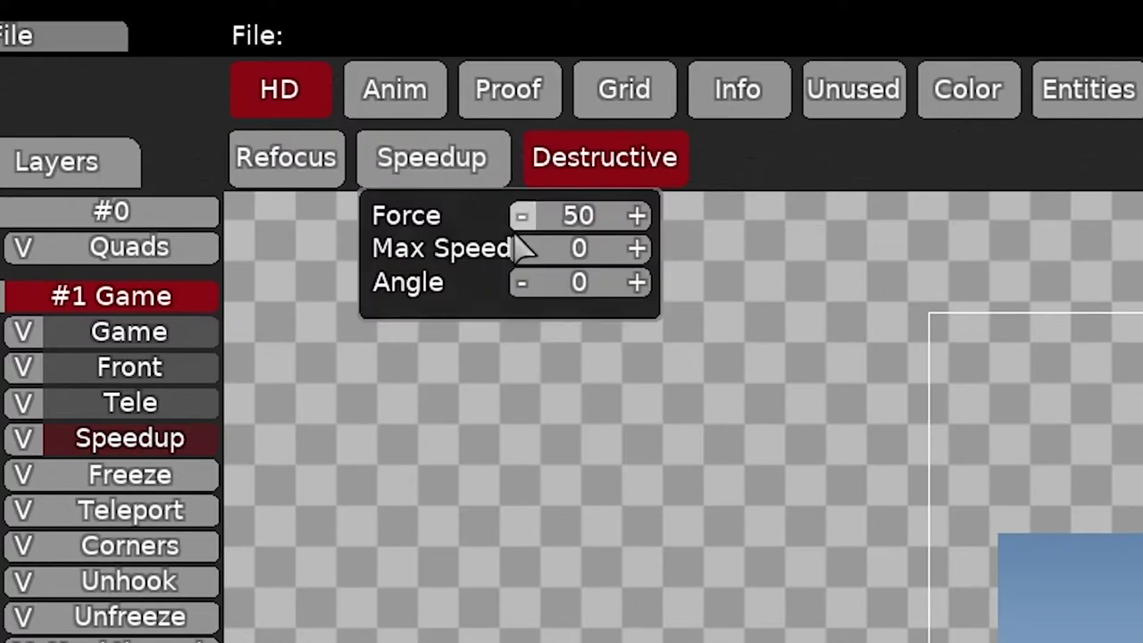
click(470, 179)
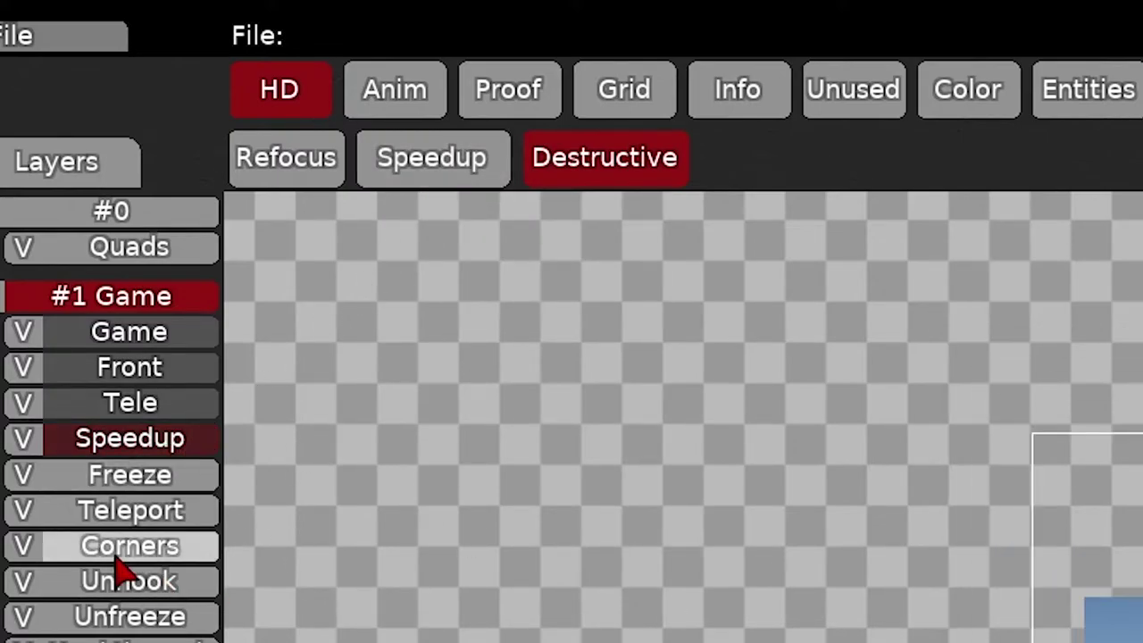
click(53, 549)
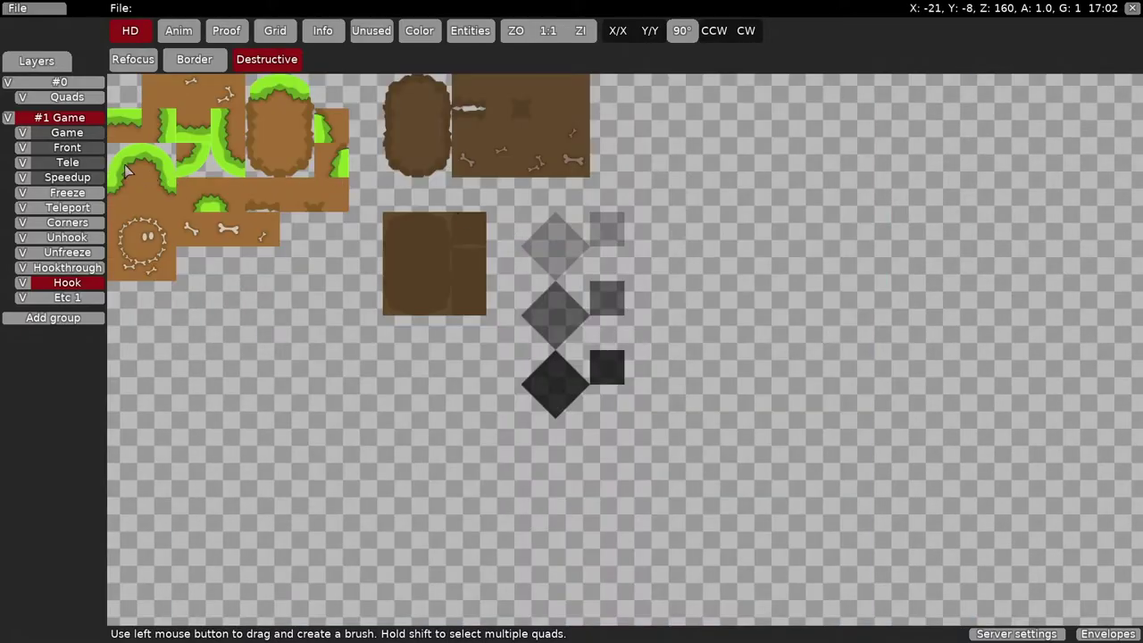
- Choose a single grass tile from the palette as the brush
click(129, 171)
right_click(515, 298)
key(space)
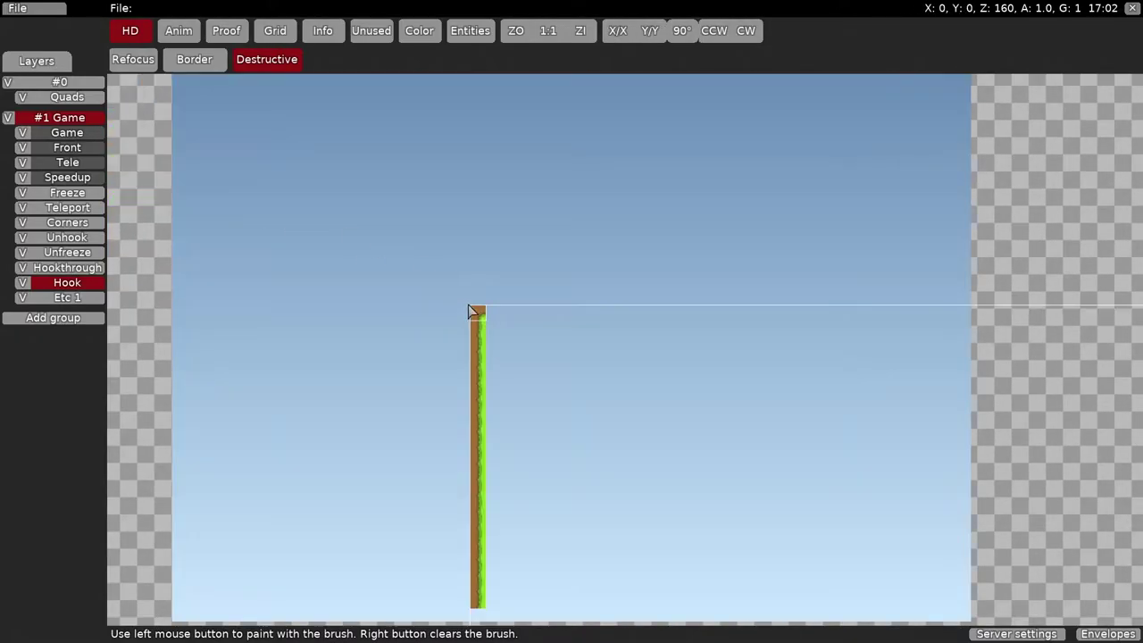
key(space)
click(200, 134)
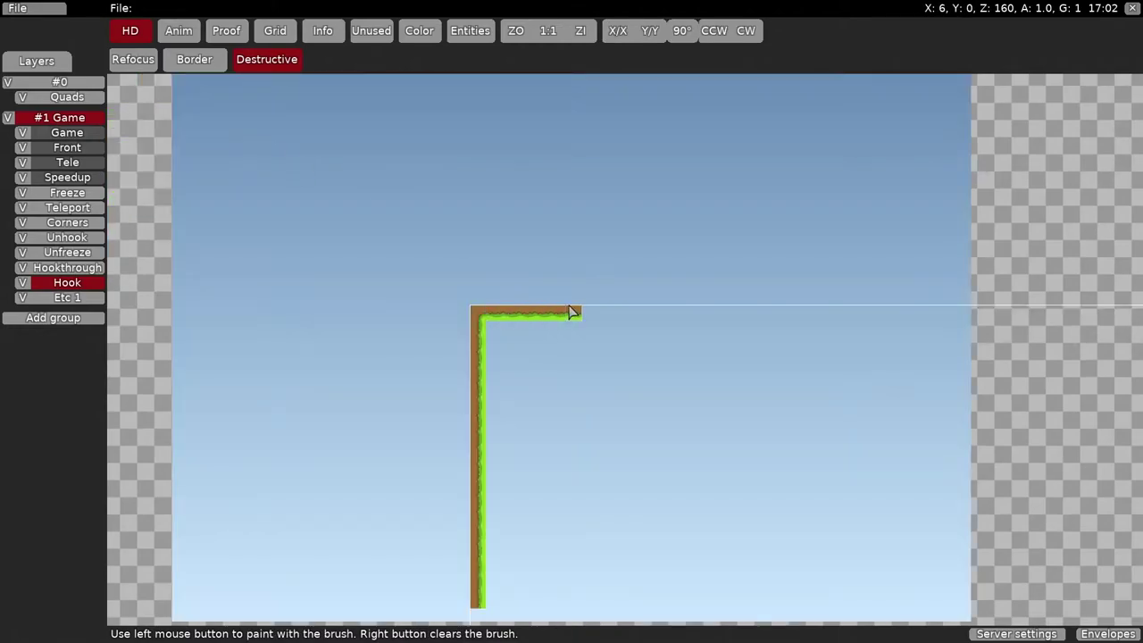
- Save the map as Tutorial.map
click(18, 8)
click(53, 115)
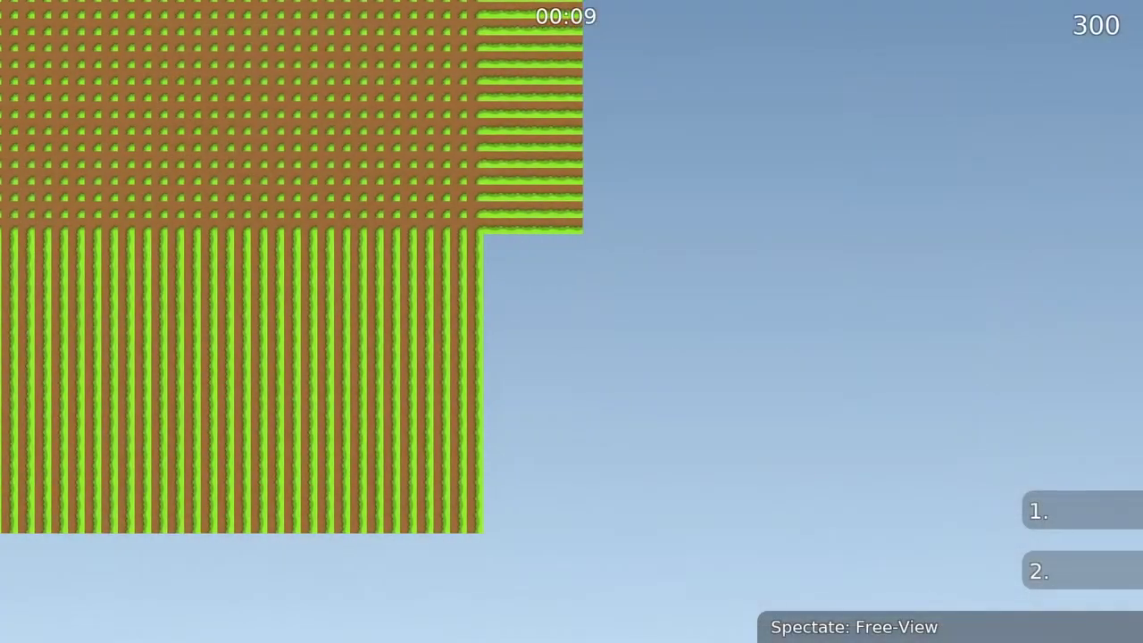
scroll(572, 321, down, 3)
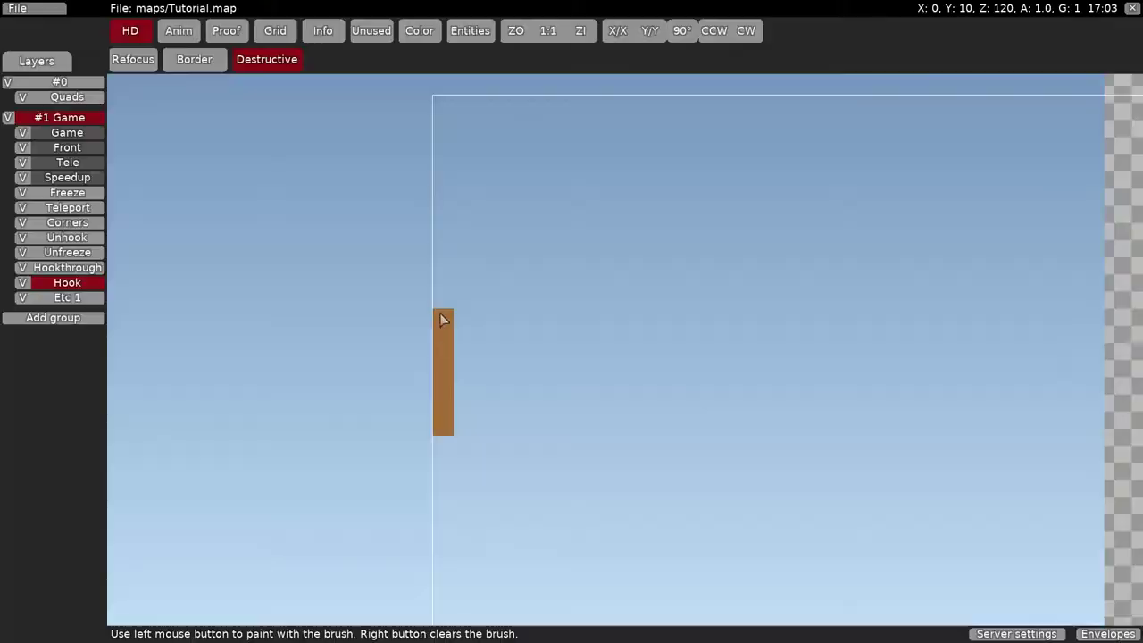
- Paint the L-shaped grass-edged ledge: a tile column upward and a ledge extending right
drag(441, 316, 441, 145)
right_click(470, 151)
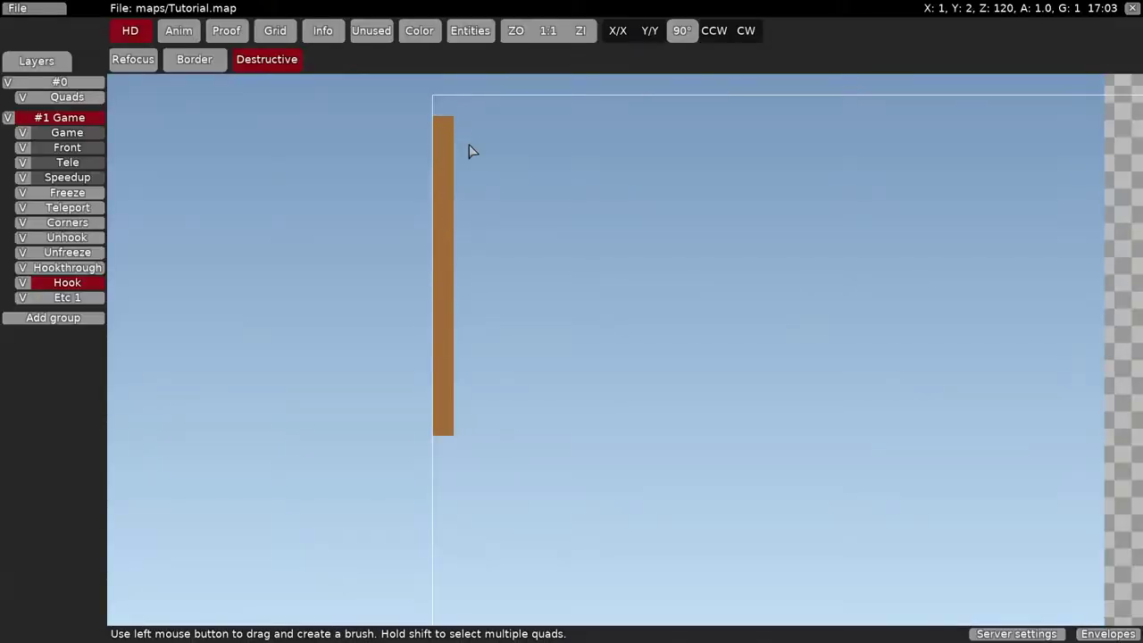
key(space)
click(345, 171)
drag(515, 160, 755, 158)
right_click(755, 158)
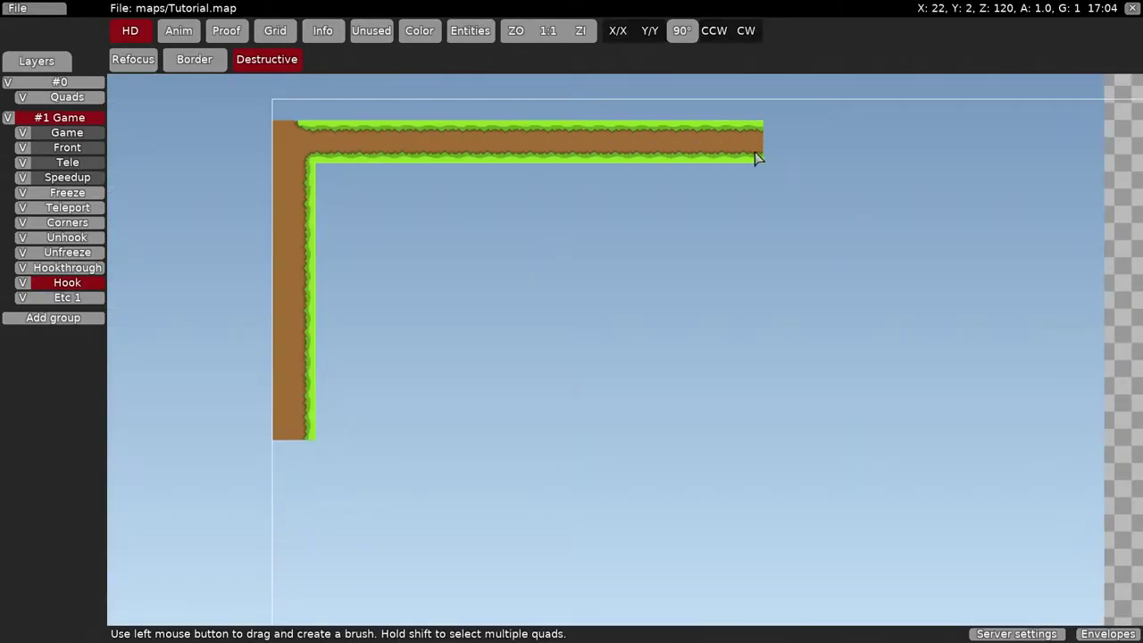
key(space)
click(213, 167)
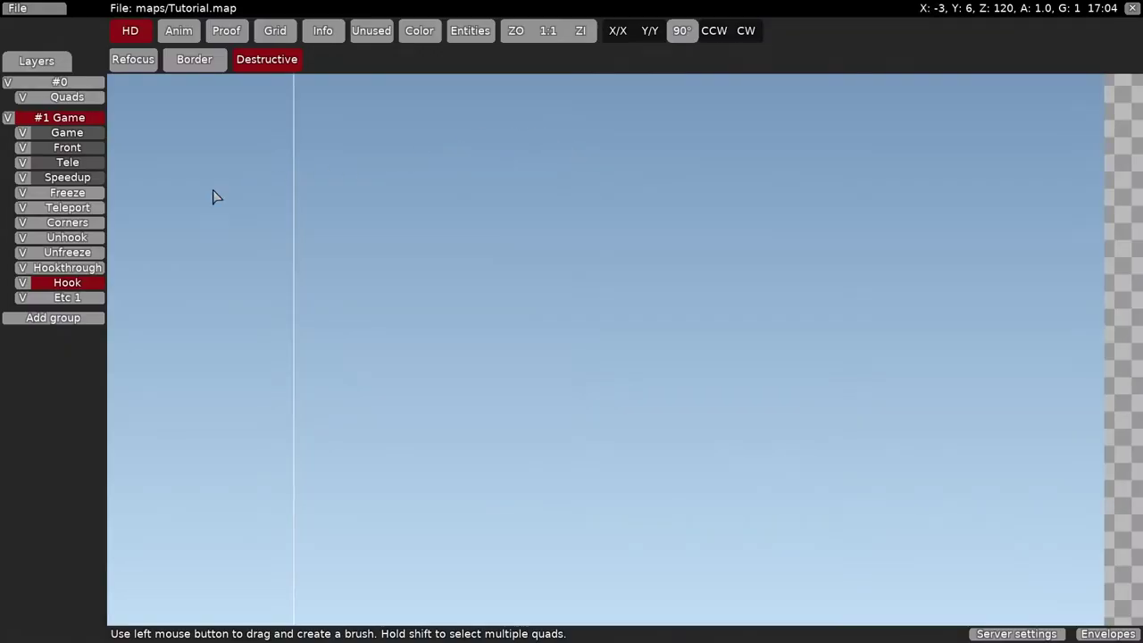
- Paint a freehand dirt arch across the sky, then erase it with an empty brush
key(space)
click(169, 100)
drag(452, 235, 474, 171)
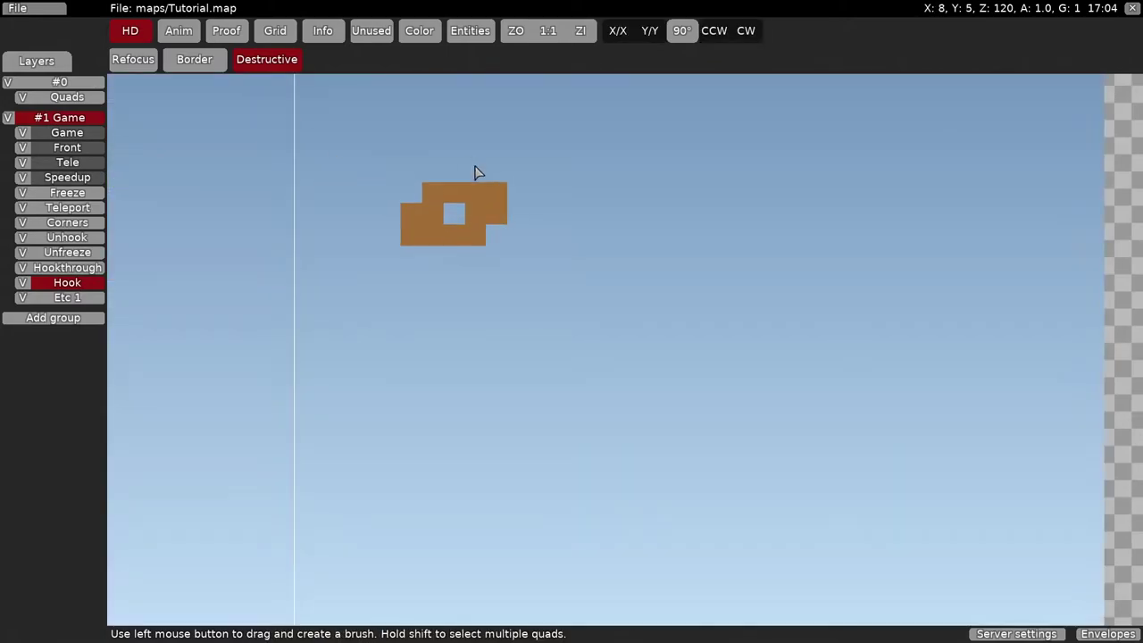
scroll(452, 256, down, 1)
right_click(476, 272)
drag(452, 246, 485, 276)
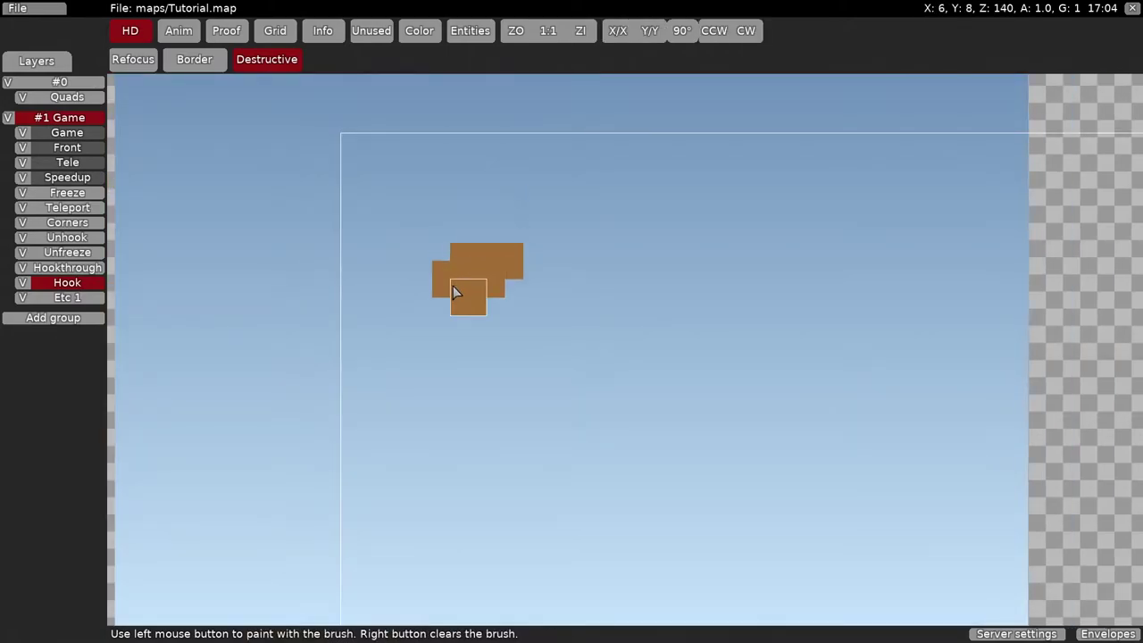
mouse_move(491, 237)
mouse_down()
mouse_move(682, 206)
mouse_move(775, 258)
mouse_move(572, 248)
mouse_move(406, 390)
mouse_move(486, 352)
mouse_move(699, 288)
mouse_move(819, 322)
mouse_up()
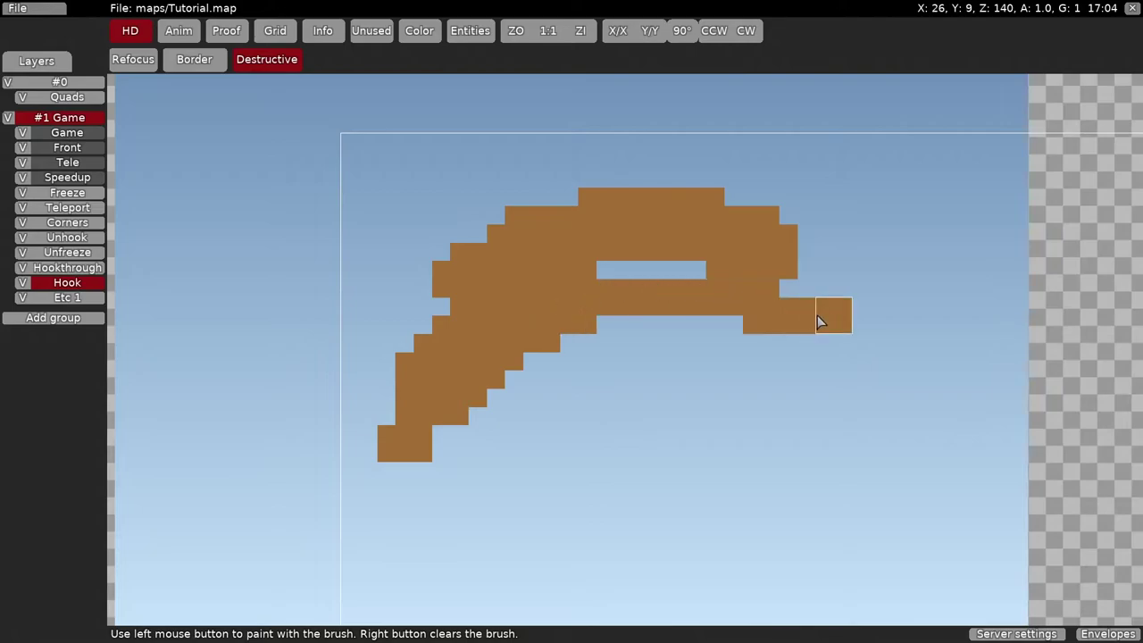
right_click(819, 322)
drag(943, 506, 712, 182)
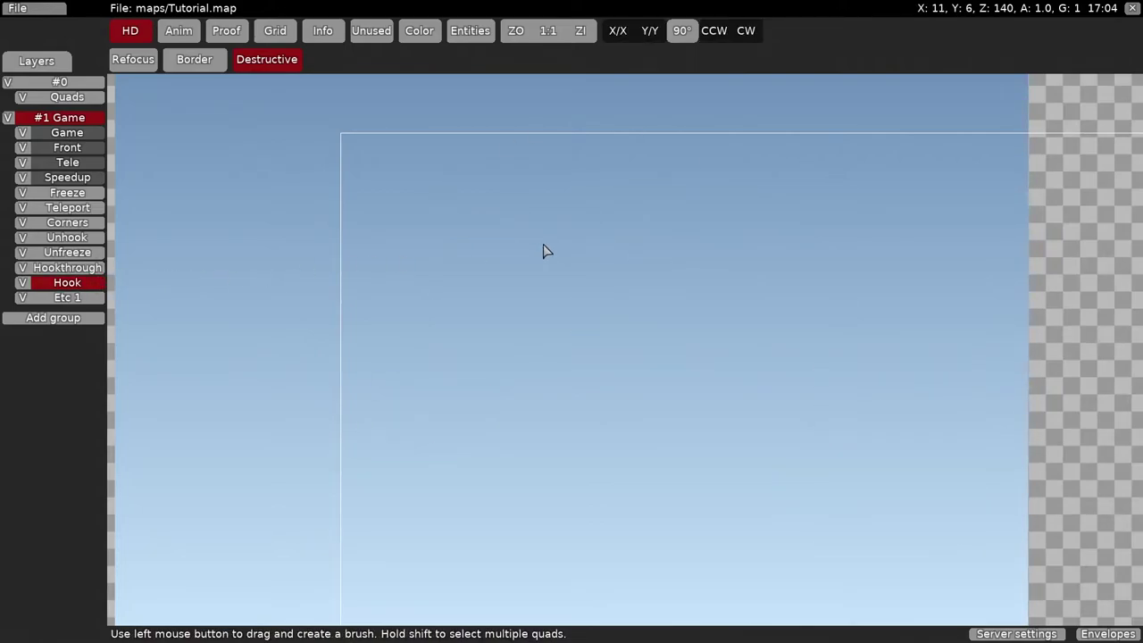
- Paint dirt strokes on the Hook layer and stamp a grabbed dirt block to fill the landmass
key(space)
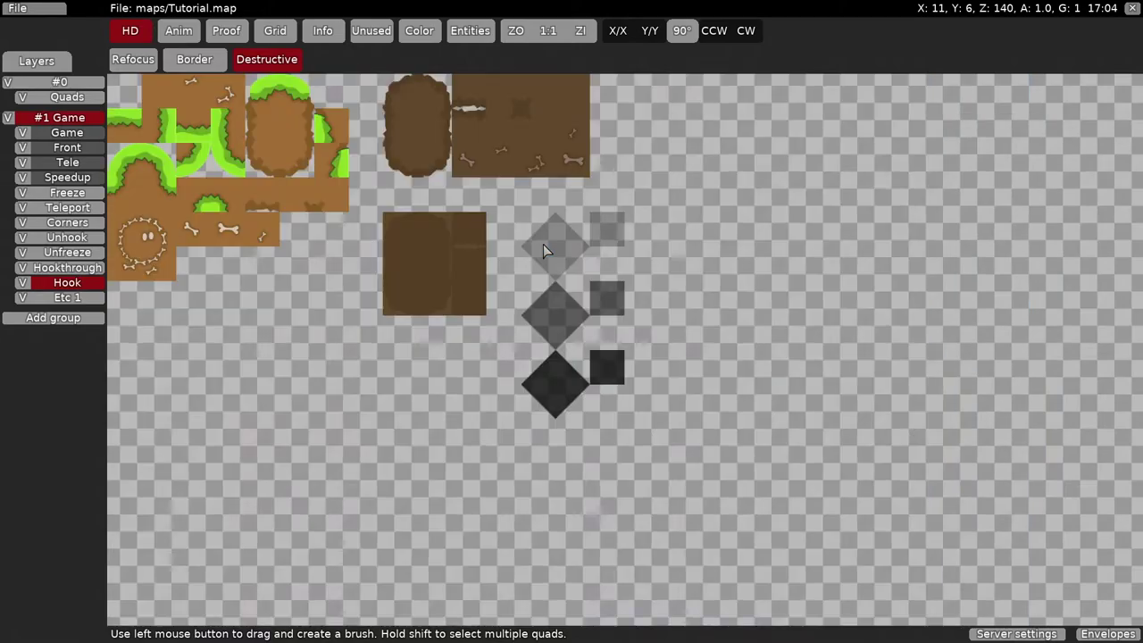
click(165, 90)
mouse_move(407, 299)
mouse_down()
mouse_move(592, 276)
mouse_move(787, 343)
mouse_move(462, 250)
mouse_up()
middle_drag(557, 256, 481, 188)
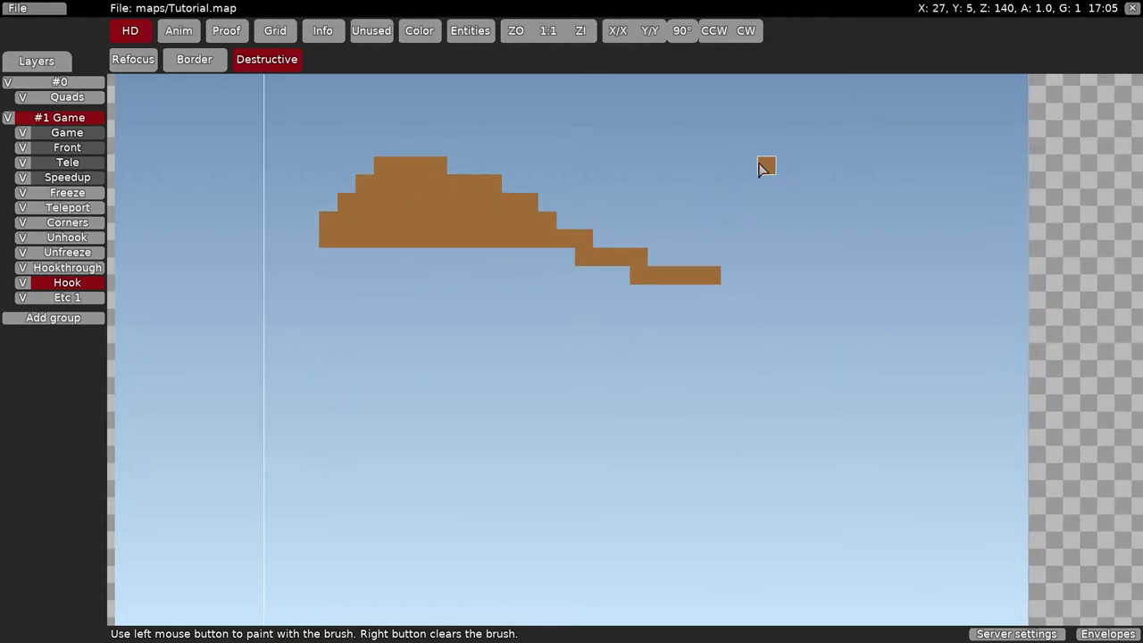
right_click(725, 166)
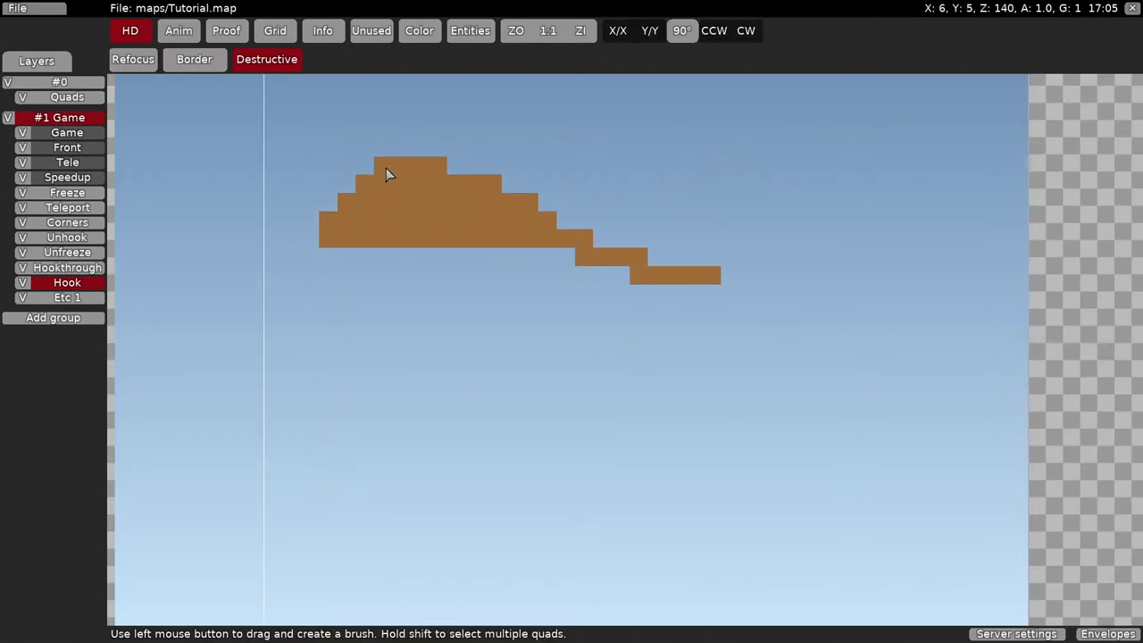
drag(447, 208, 447, 207)
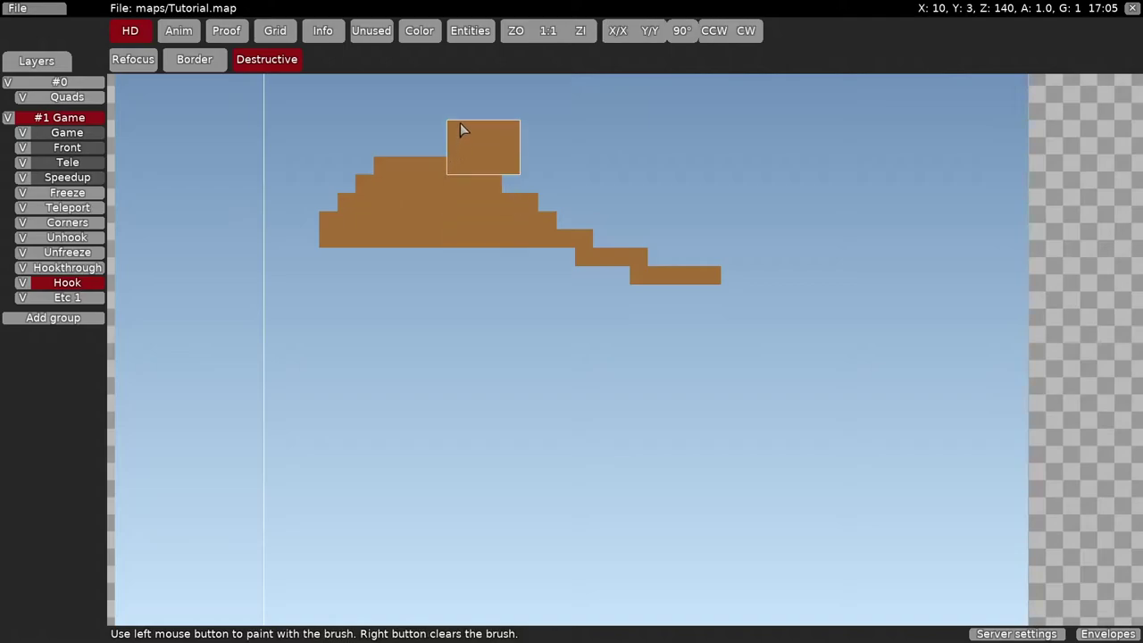
mouse_move(452, 130)
mouse_down()
mouse_move(553, 138)
mouse_move(556, 158)
mouse_move(513, 163)
mouse_move(545, 214)
mouse_up()
- Select a 2x2 grass corner from the tileset, rotate it 90 degrees, then discard it
key(space)
drag(117, 228, 158, 266)
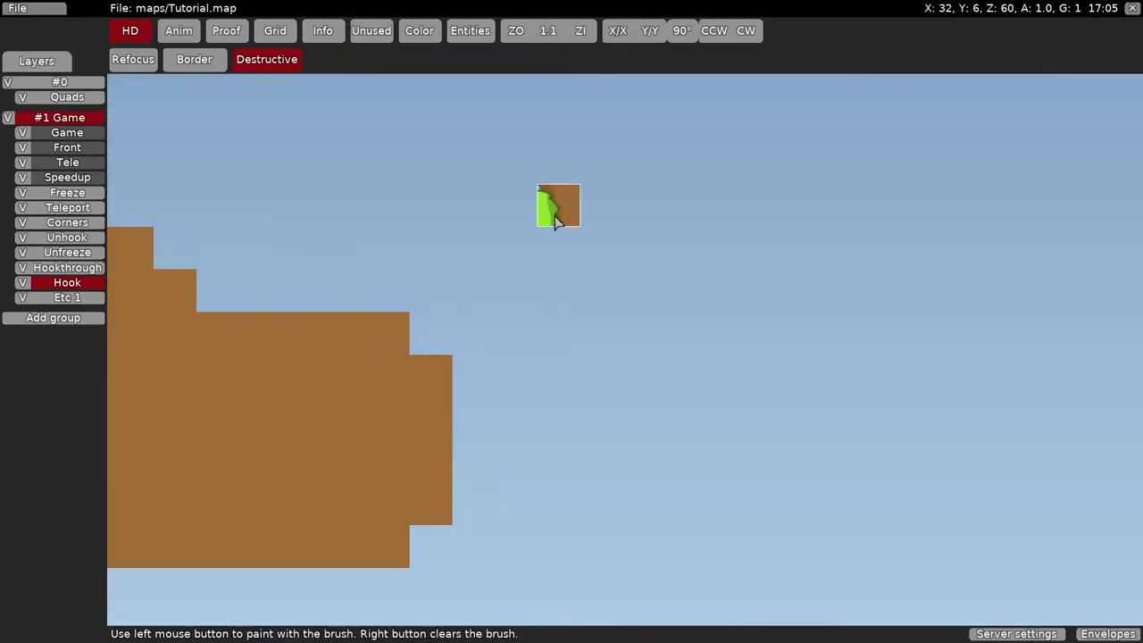
key(t)
key(t)
key(t)
key(t)
key(t)
right_click(555, 222)
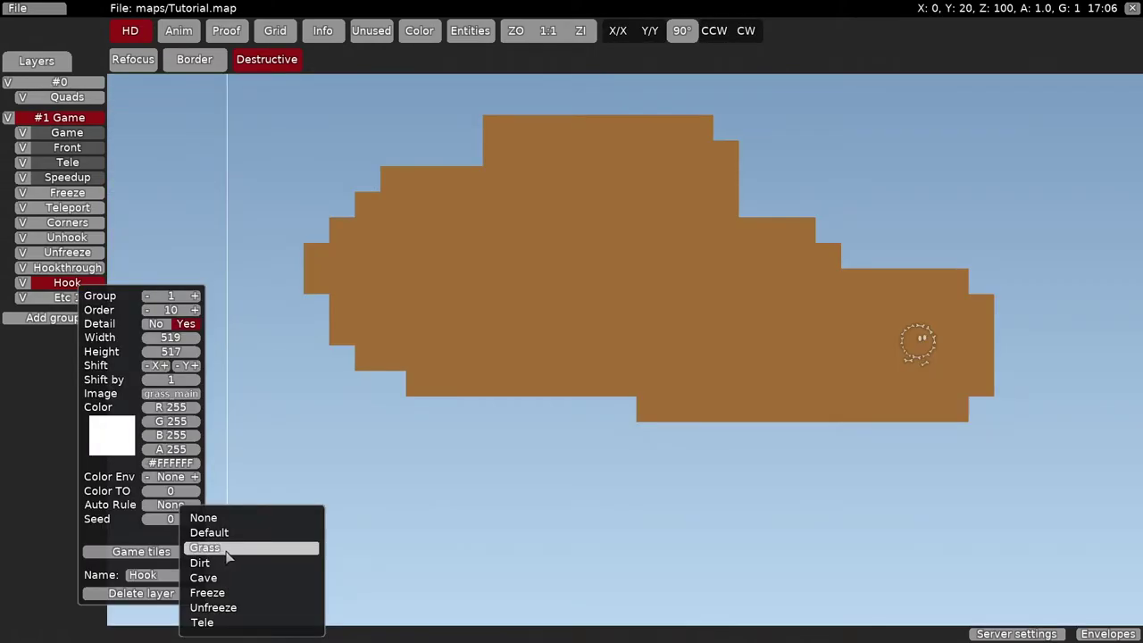
- Set the Hook layer's auto rule to Grass and run the automapper
click(227, 551)
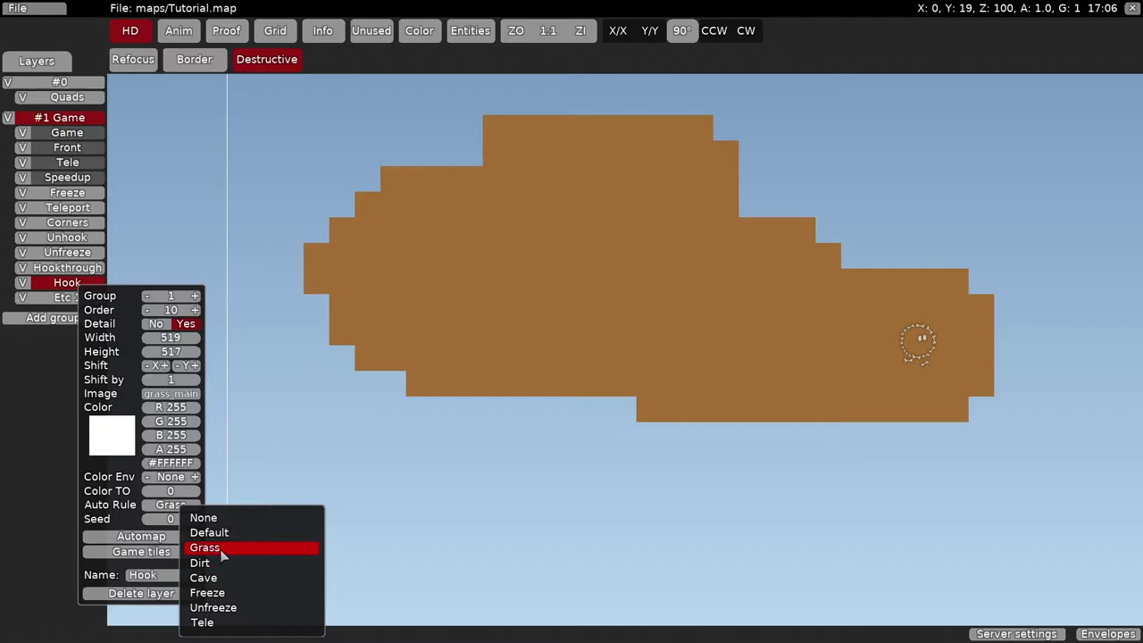
click(140, 536)
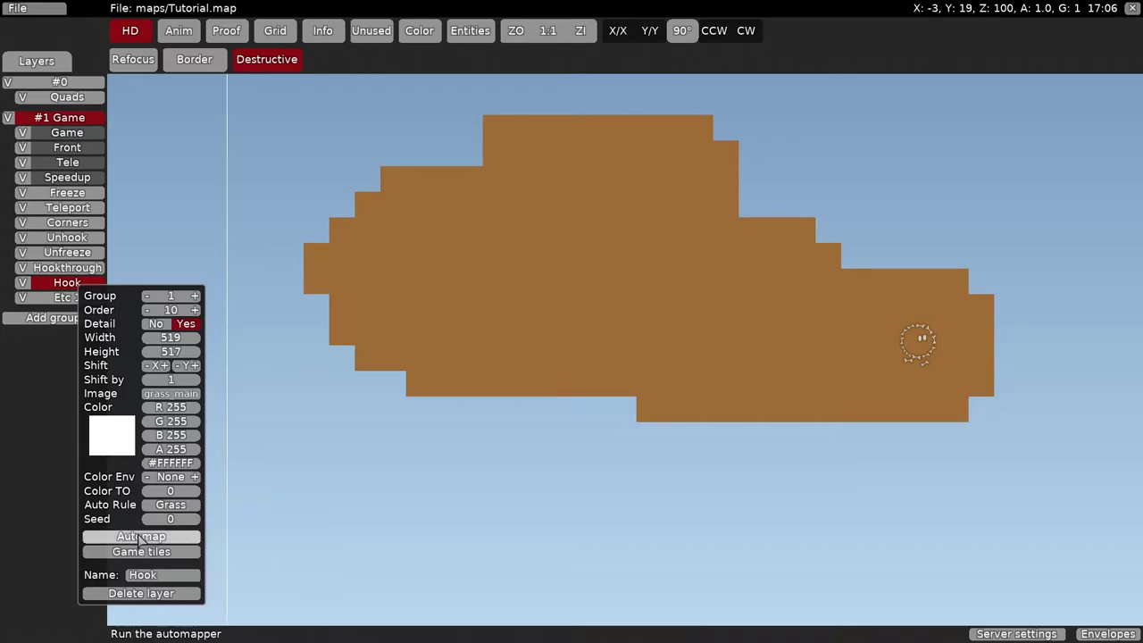
click(185, 540)
scroll(435, 314, down, 4)
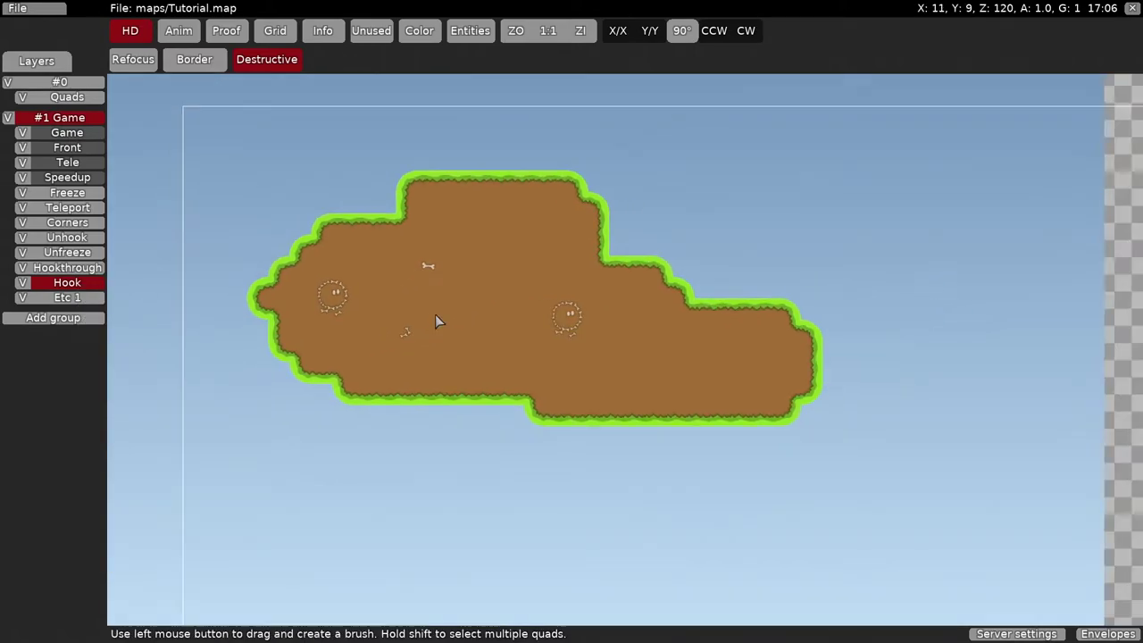
scroll(396, 308, up, 2)
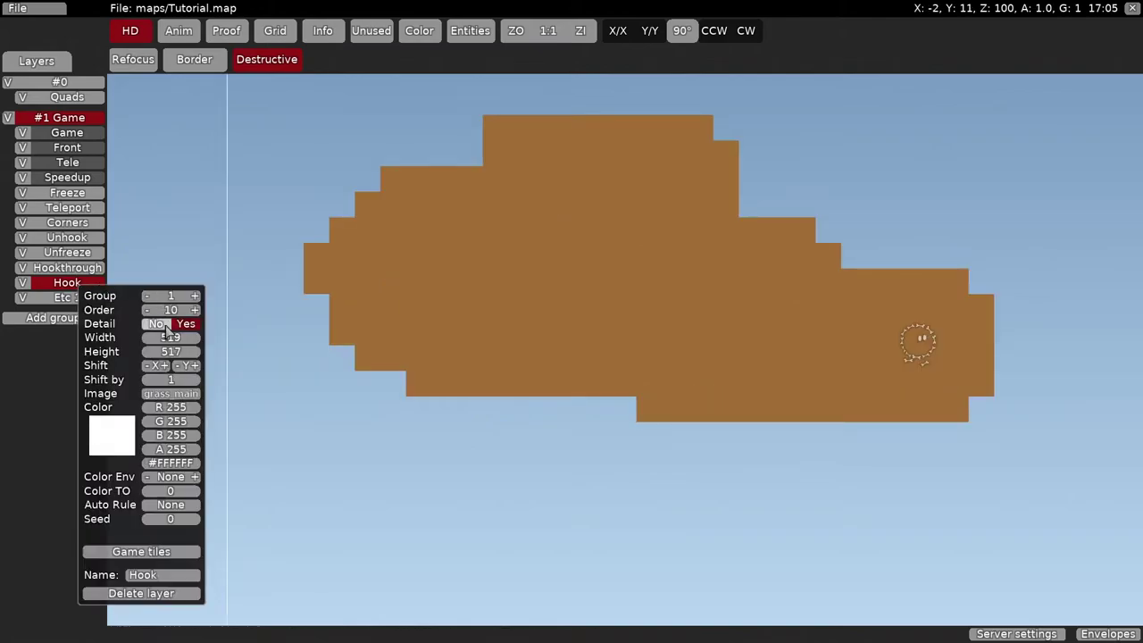
- Reapply the Grass rule, automap the island again, and pan to view the result
click(174, 506)
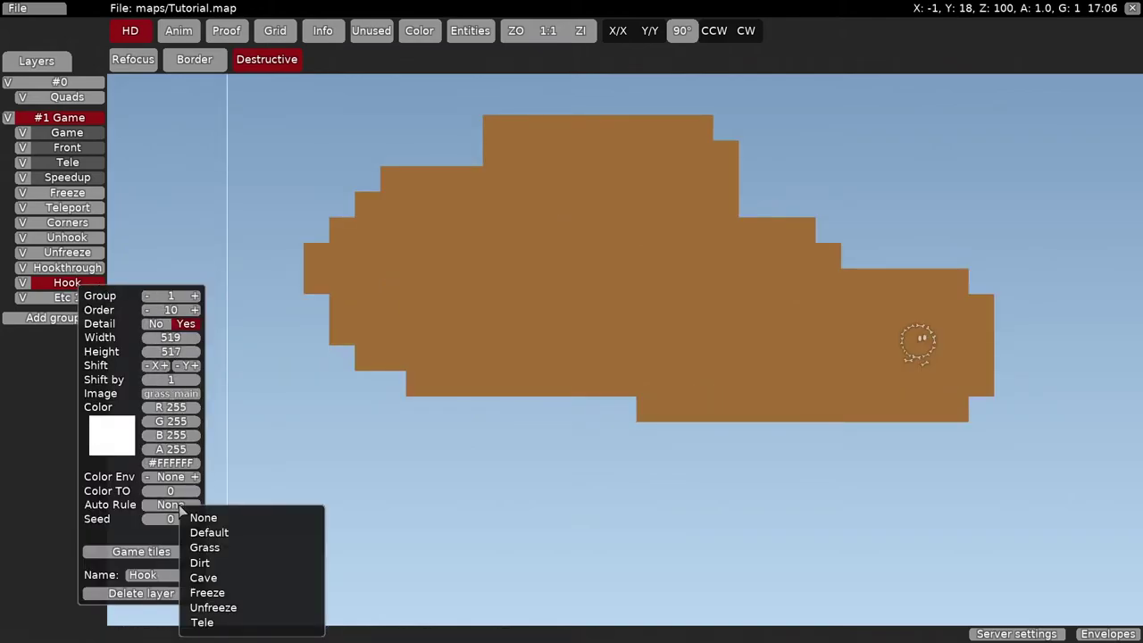
click(225, 548)
click(134, 535)
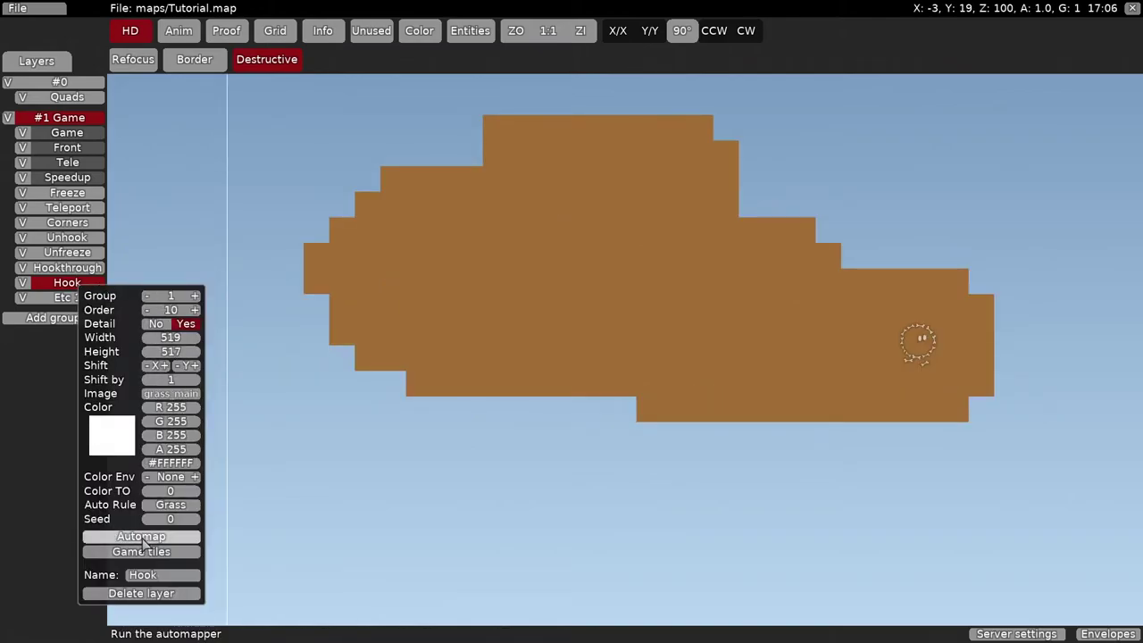
click(188, 540)
scroll(387, 279, down, 2)
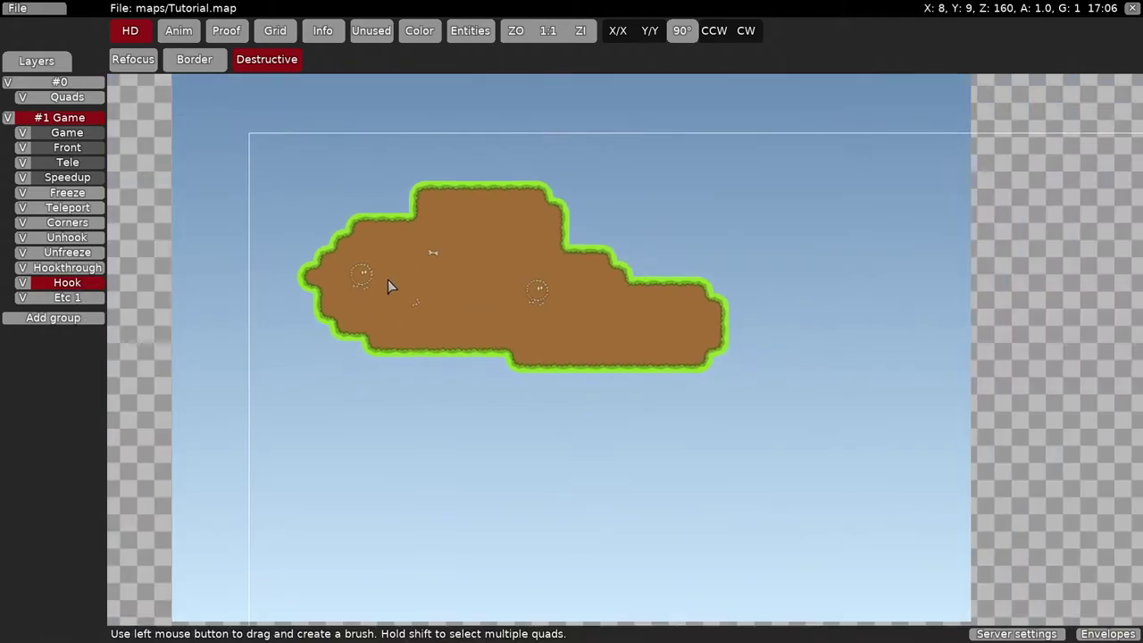
scroll(525, 225, up, 2)
middle_drag(711, 243, 819, 273)
middle_drag(562, 245, 705, 255)
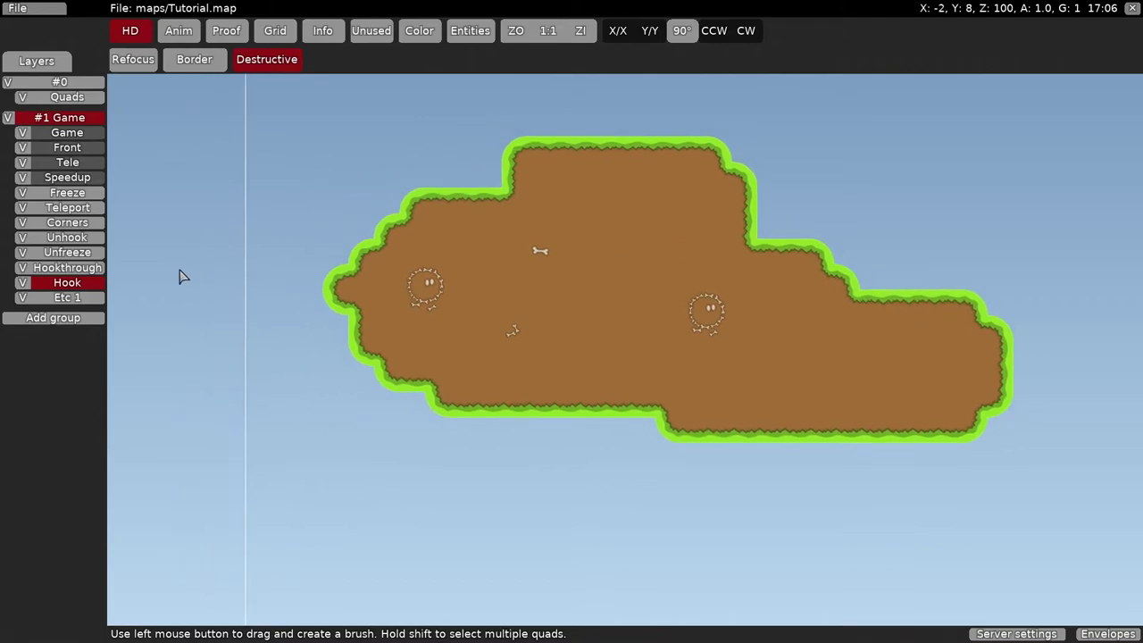
- Generate Hookable game tiles from the Hook layer's grass island
right_click(79, 291)
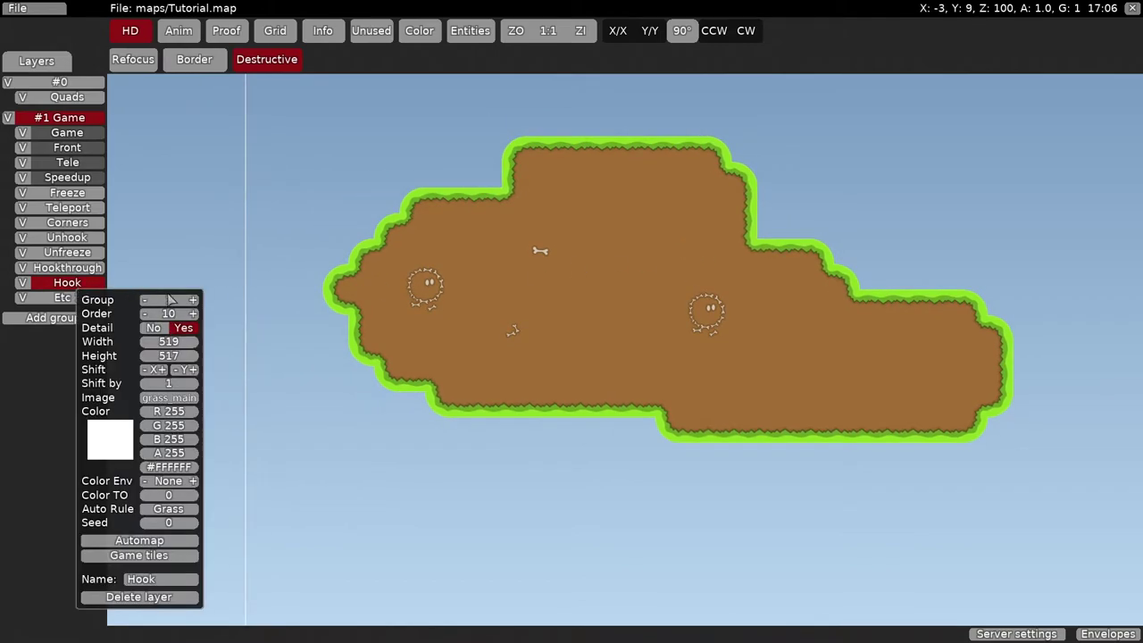
click(161, 556)
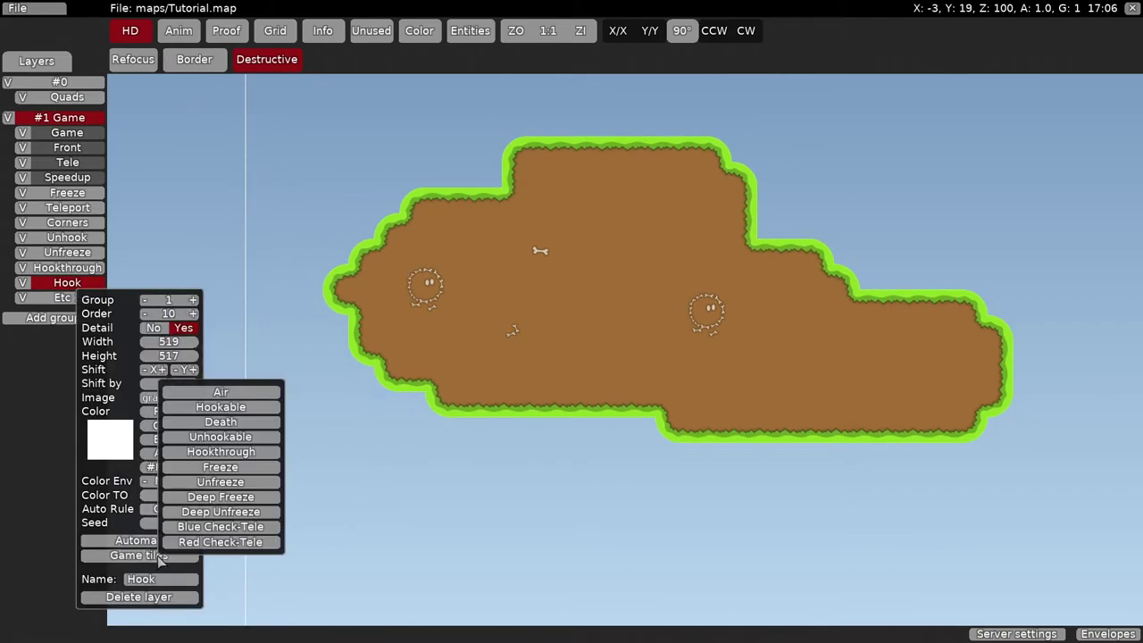
click(220, 407)
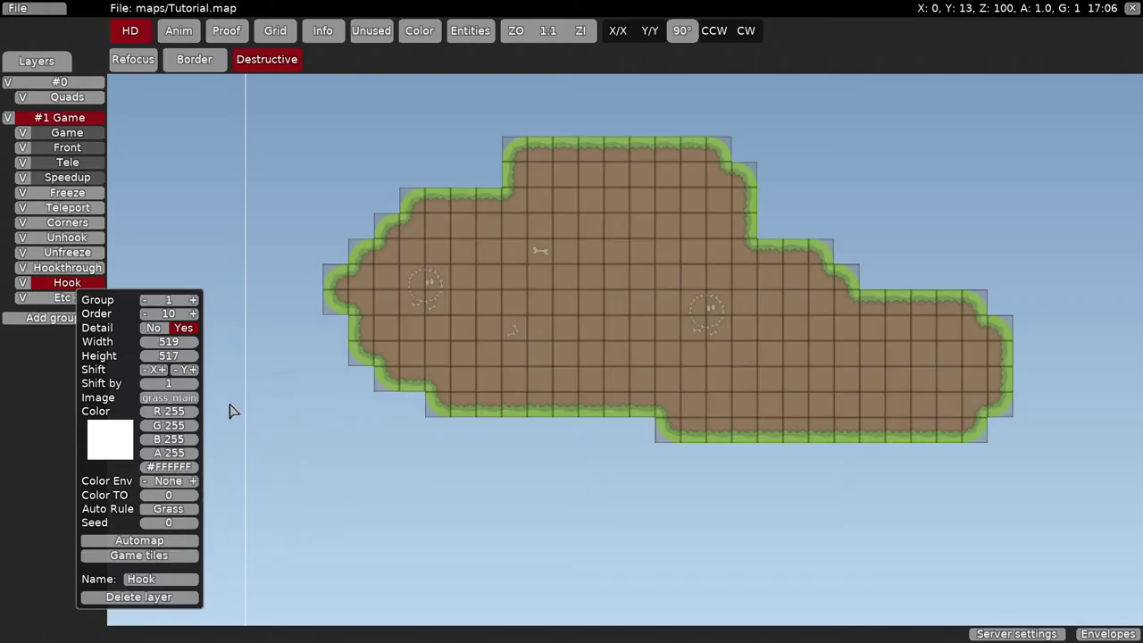
click(303, 378)
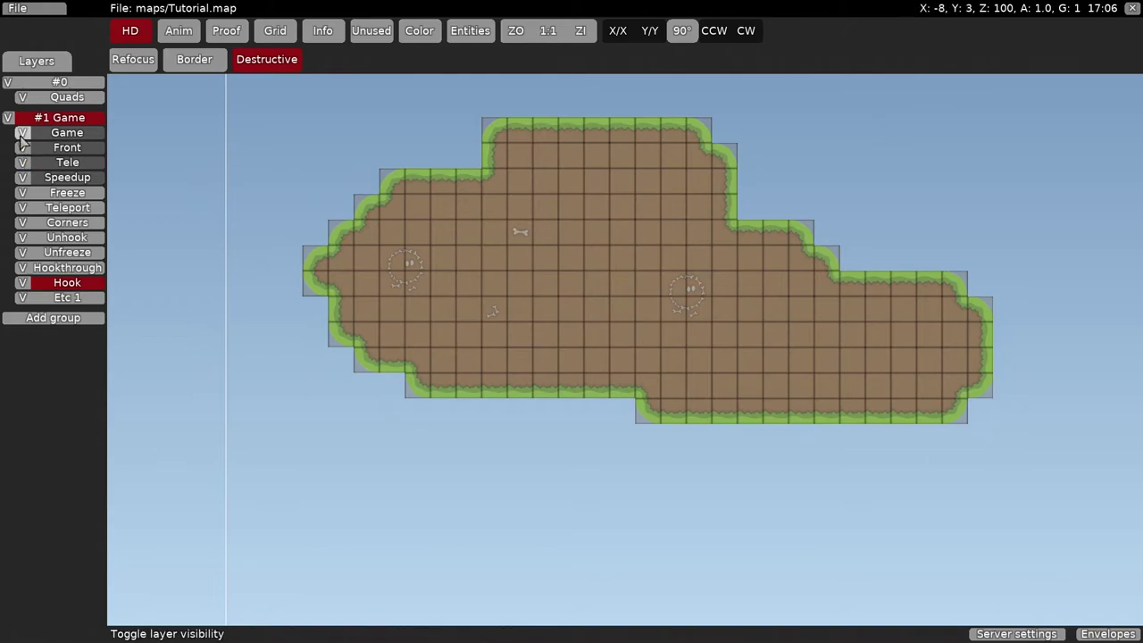
- Switch to the Game layer and pick a game tile from the picker as brush
click(62, 132)
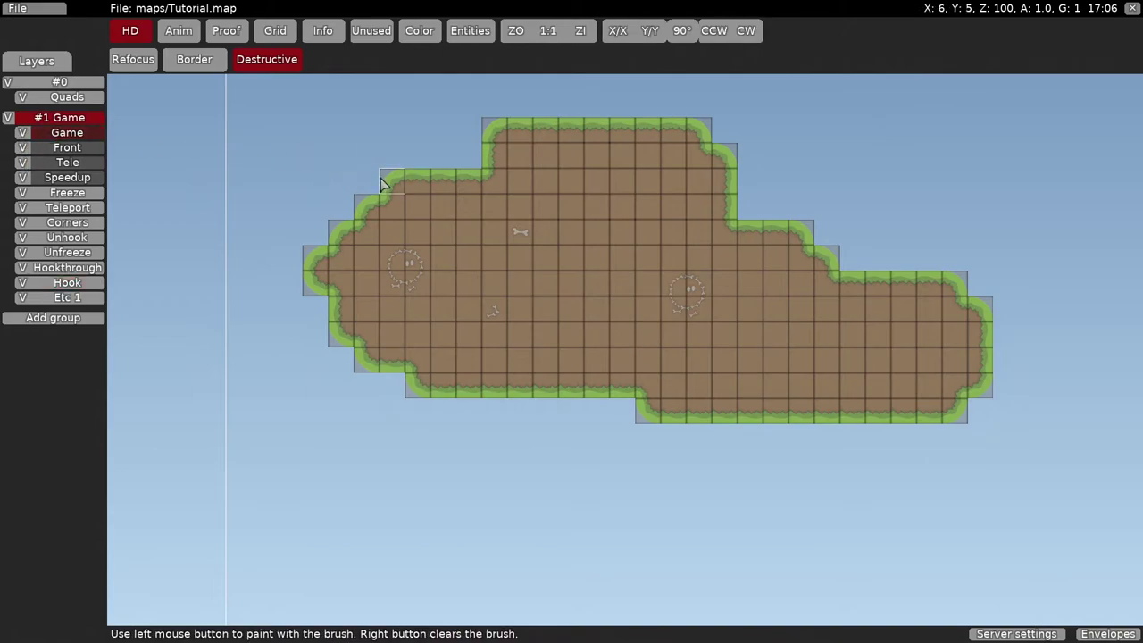
right_click(357, 207)
key(space)
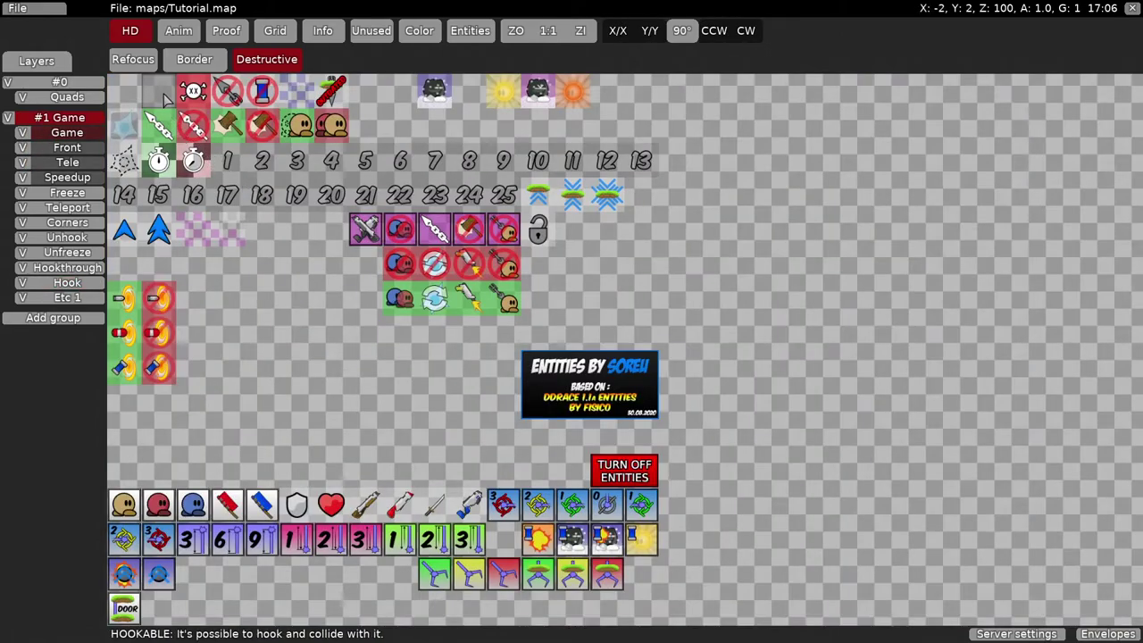
click(165, 92)
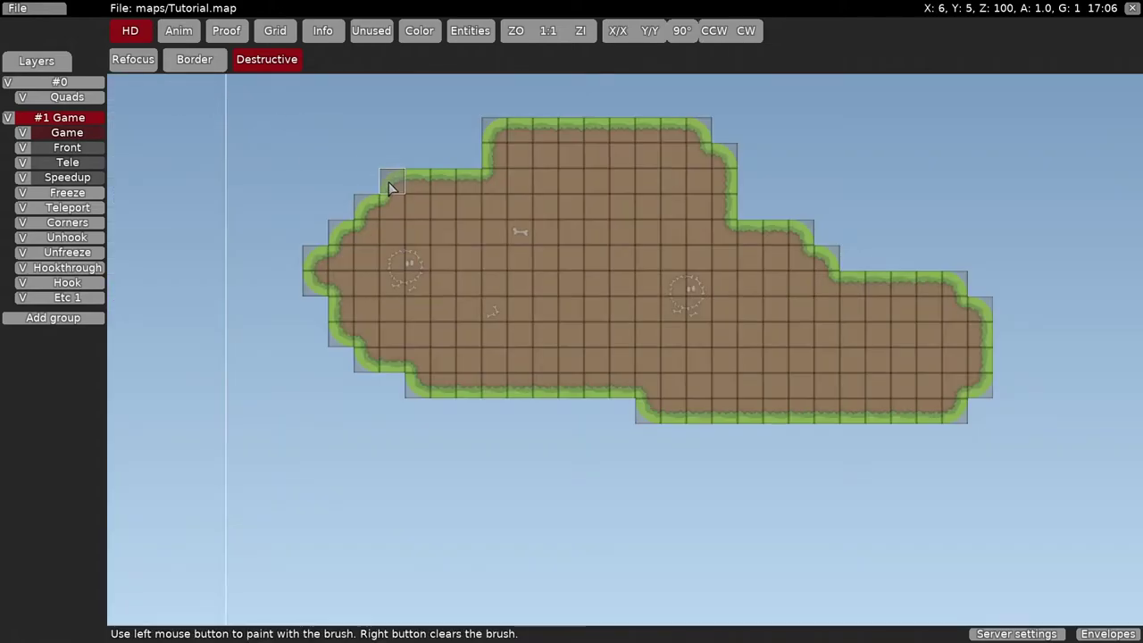
right_click(471, 170)
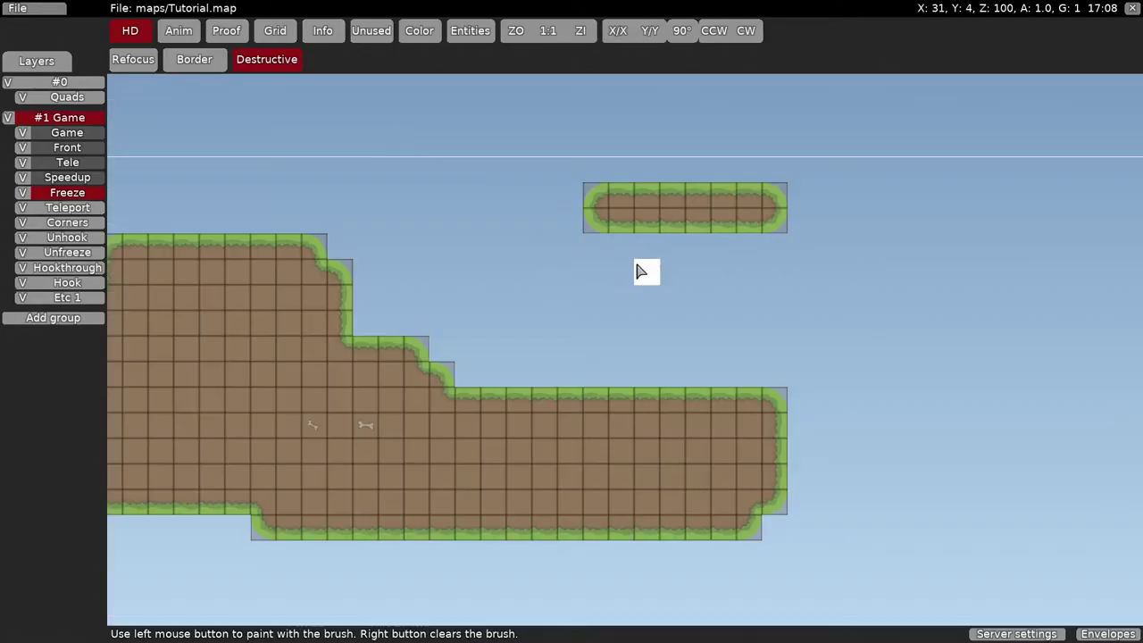
- Paint a two-tile-wide column and set the Freeze layer's game tiles to Freeze
mouse_move(672, 246)
mouse_down()
mouse_move(674, 349)
mouse_move(696, 366)
mouse_move(692, 253)
mouse_up()
right_click(734, 265)
middle_drag(732, 265, 658, 256)
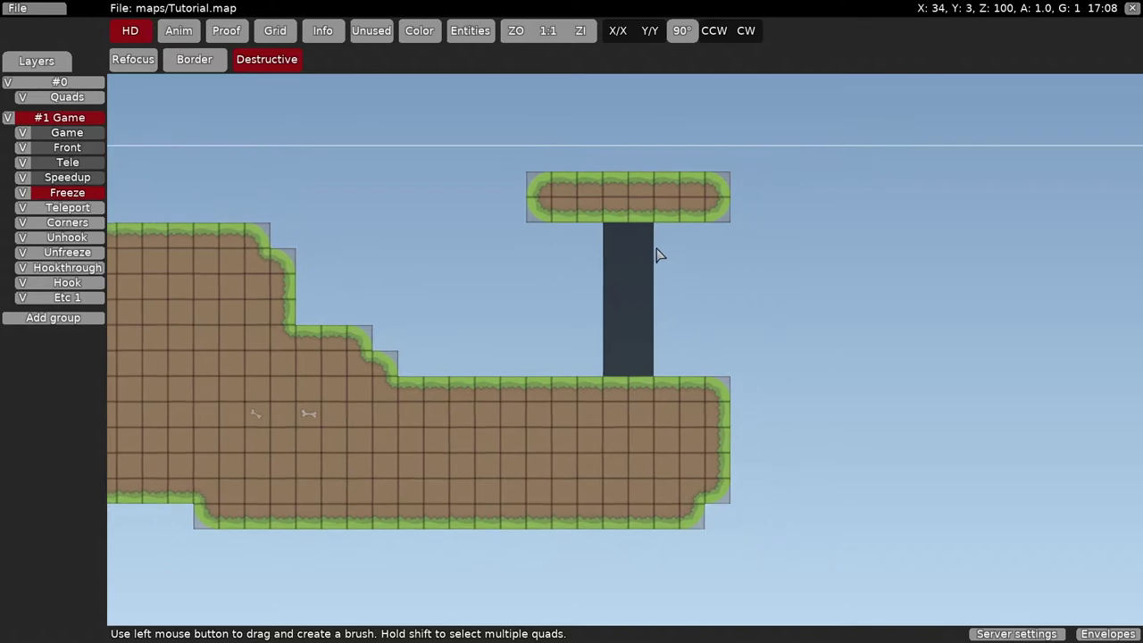
click(85, 193)
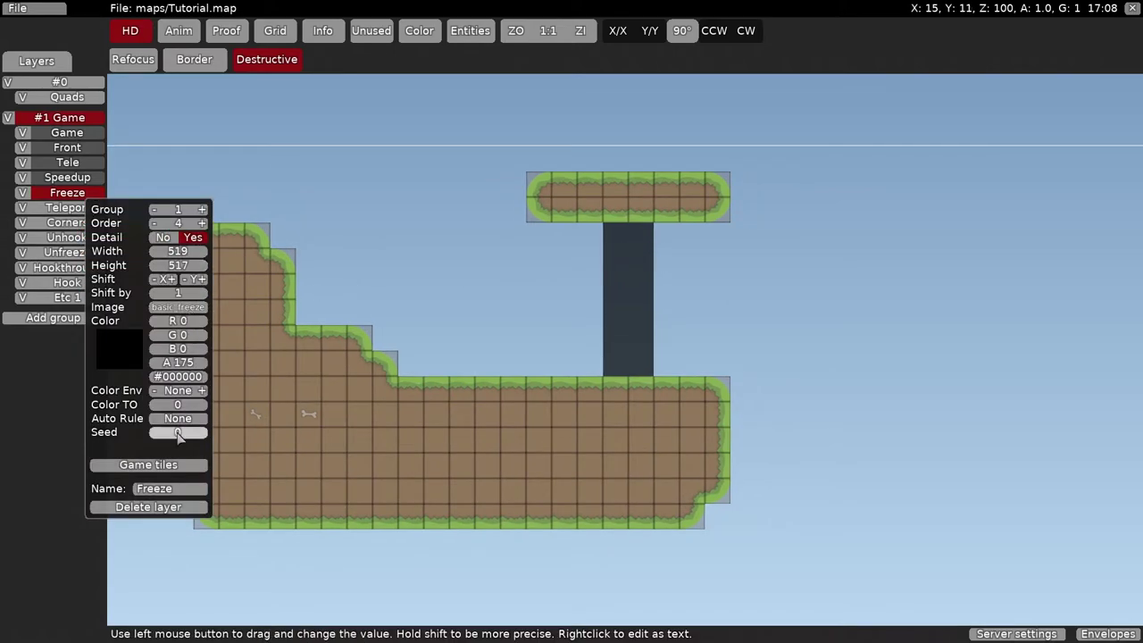
click(174, 465)
click(237, 551)
click(438, 338)
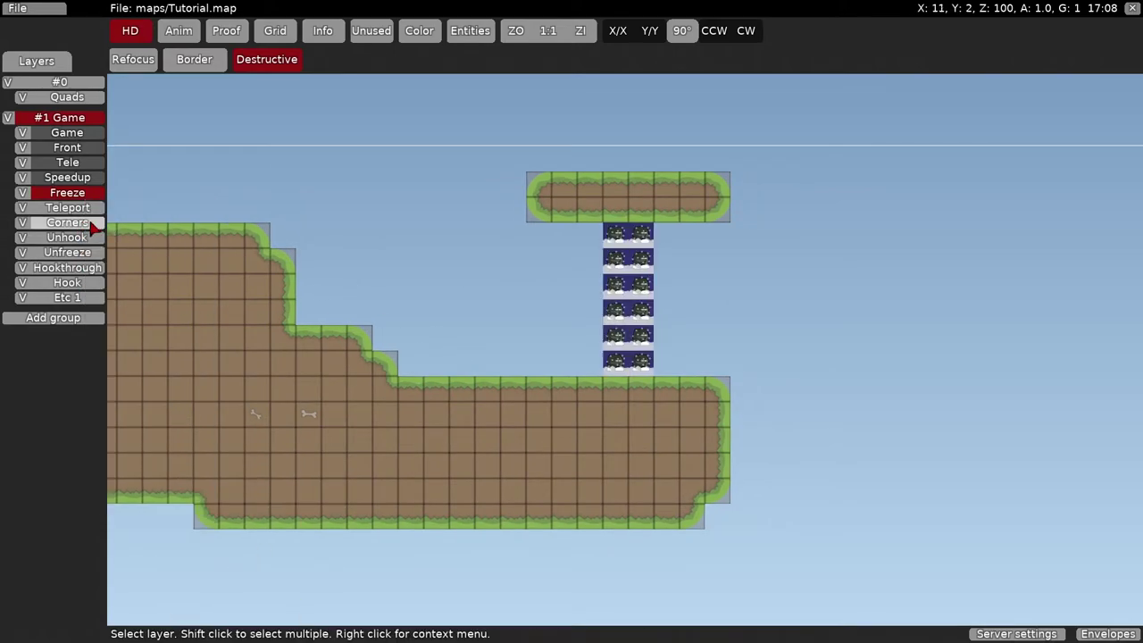
- On the Corners layer, paint flipped rounded corner tiles at the column's four ends
click(90, 223)
scroll(510, 298, up, 3)
key(space)
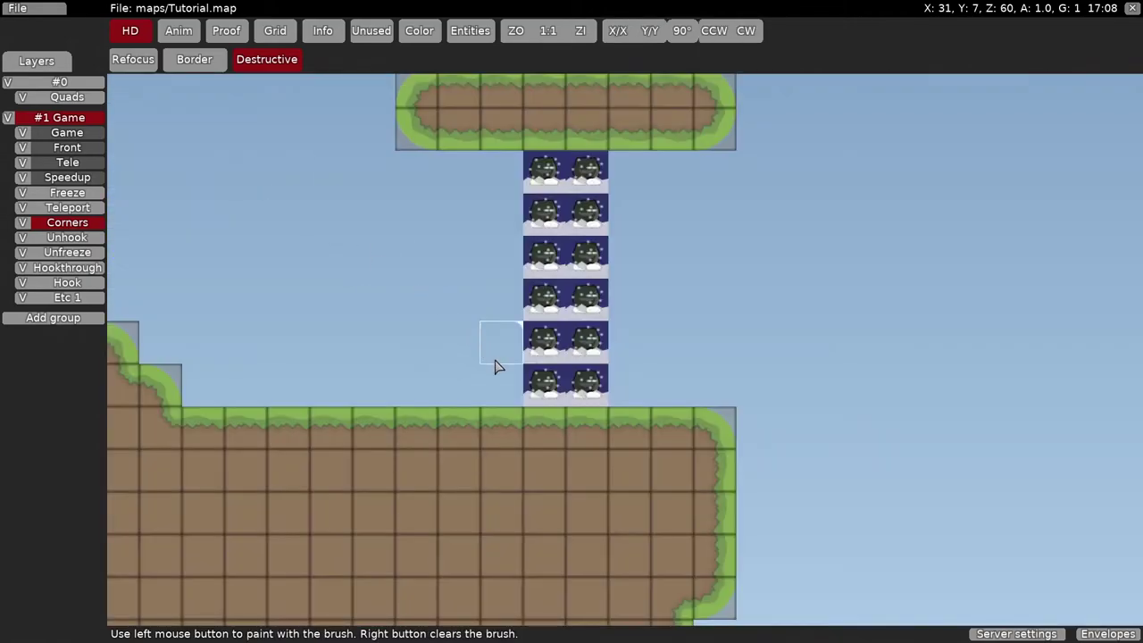
key(space)
click(179, 90)
click(502, 386)
key(m)
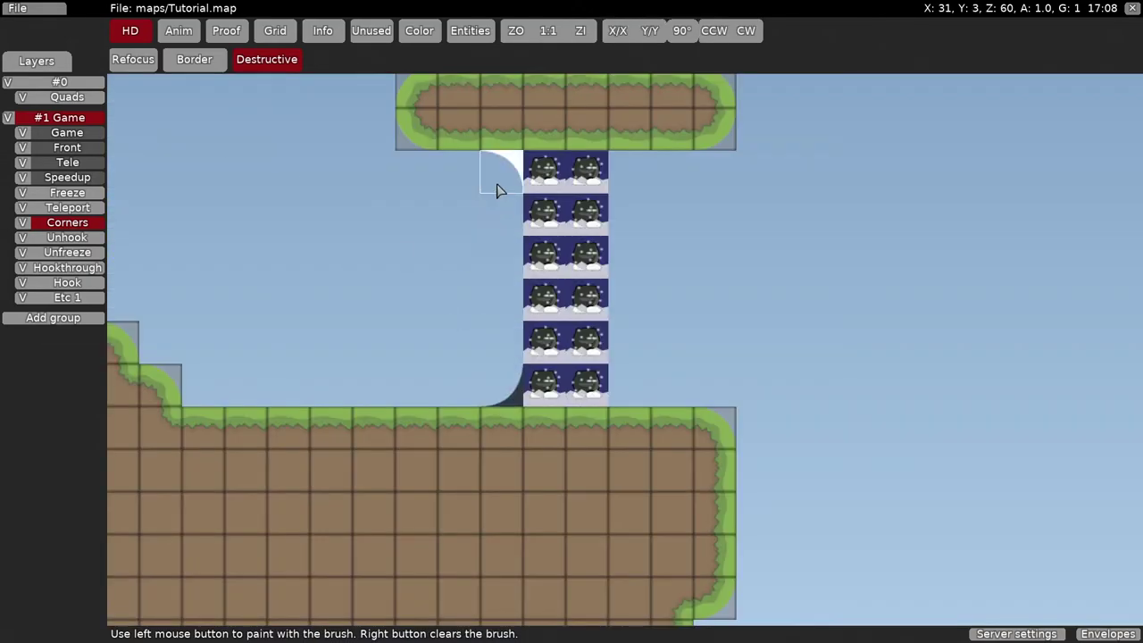
click(497, 188)
key(n)
click(625, 184)
key(m)
click(637, 384)
right_click(674, 357)
- Reload the edited map in game from the console, then return to the editor
key(ctrl+shift+e)
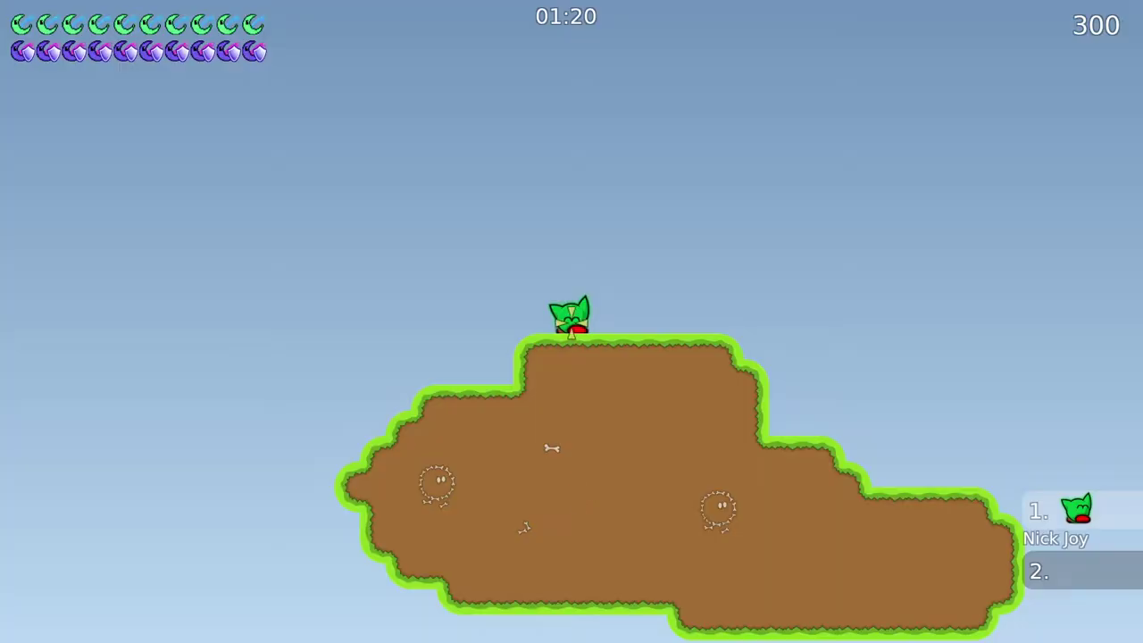
key(F1)
key(Return)
key(F1)
key(Tab)
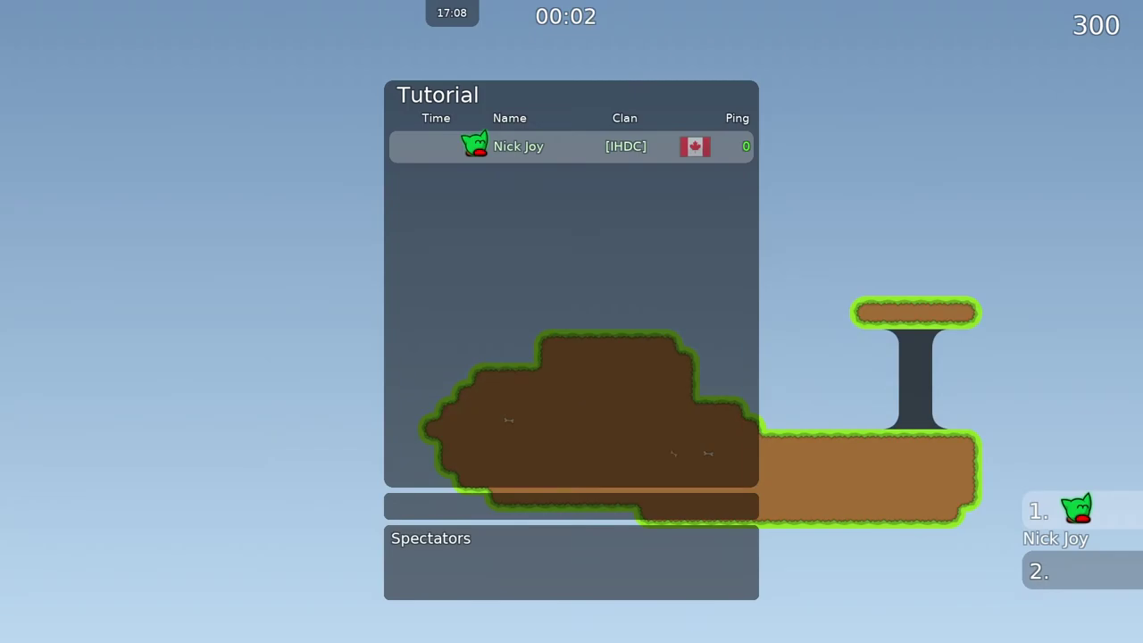
key(ctrl+shift+e)
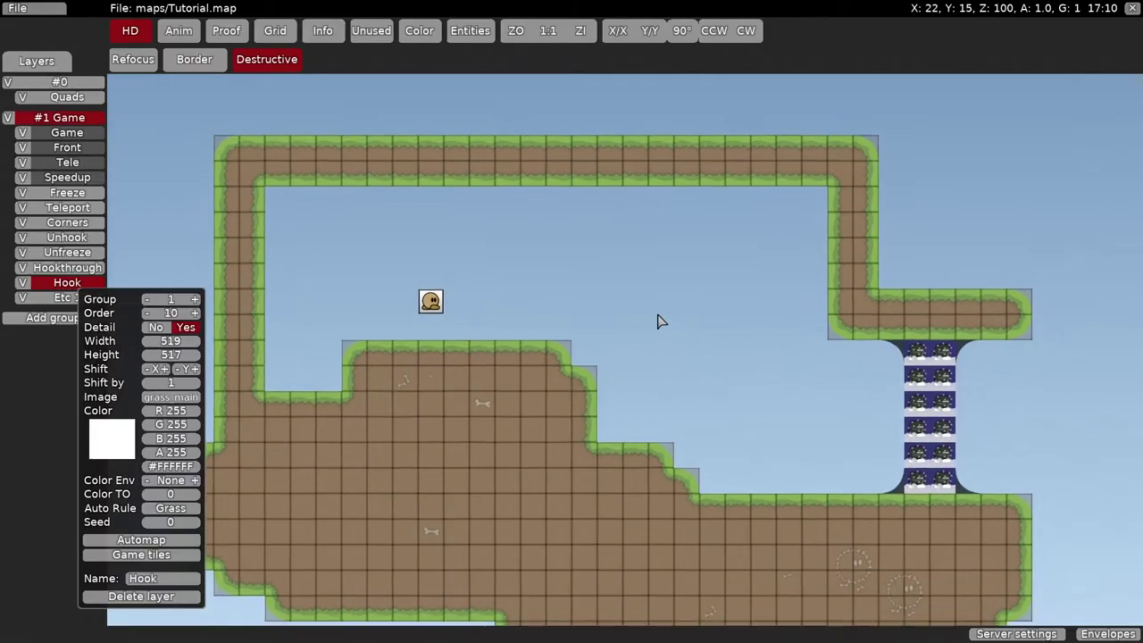
- On the Game layer, paint a vertical column of START tiles from the ceiling down to the platform
middle_drag(657, 321, 629, 256)
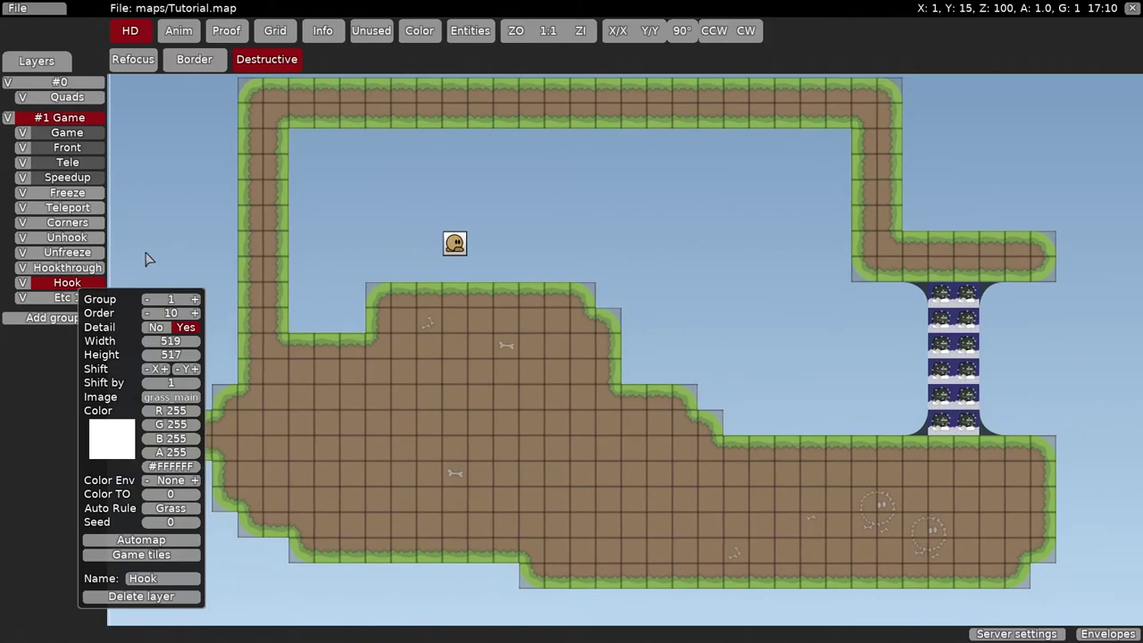
click(67, 132)
click(67, 132)
key(space)
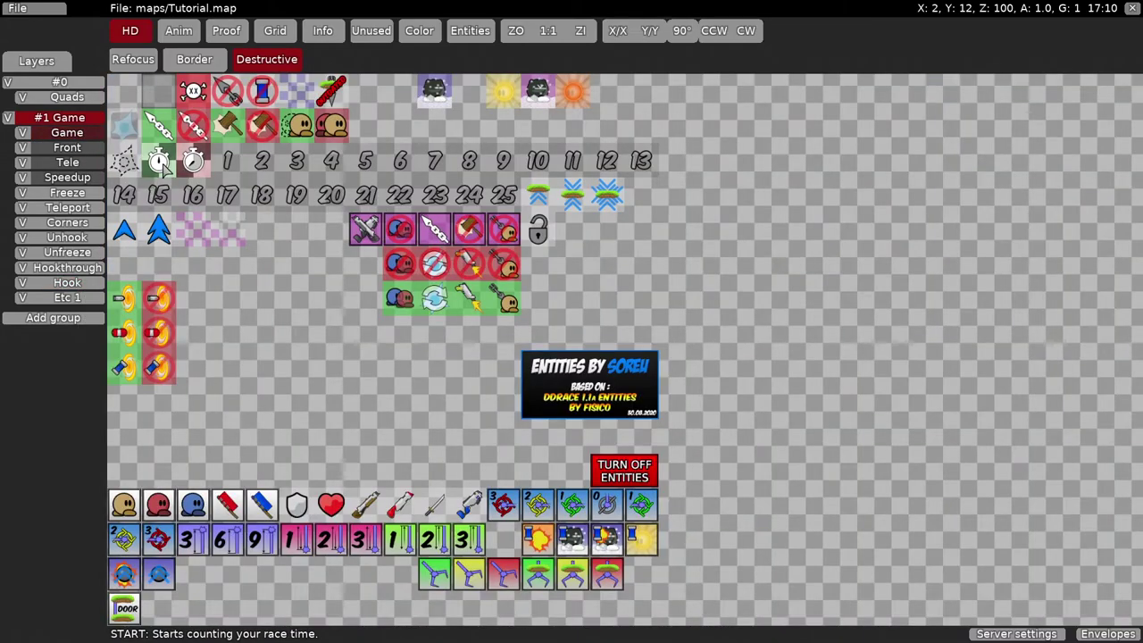
click(161, 163)
drag(557, 138, 556, 268)
right_click(686, 255)
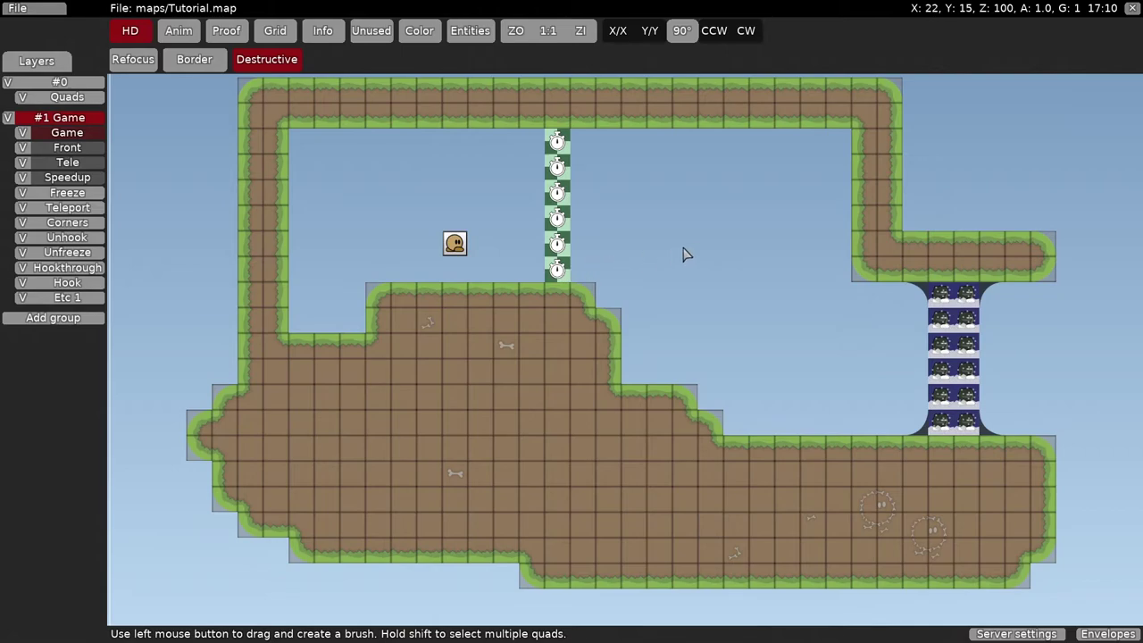
middle_drag(686, 254, 664, 257)
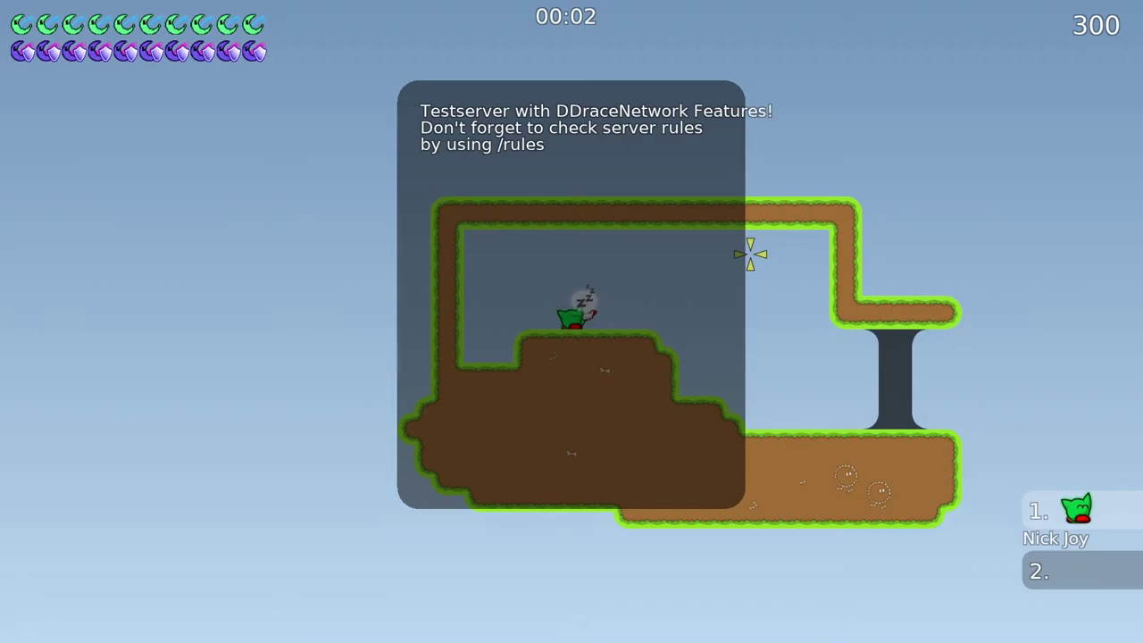
- Show the scoreboard and run the tee right across the start into the freeze column
key(Tab)
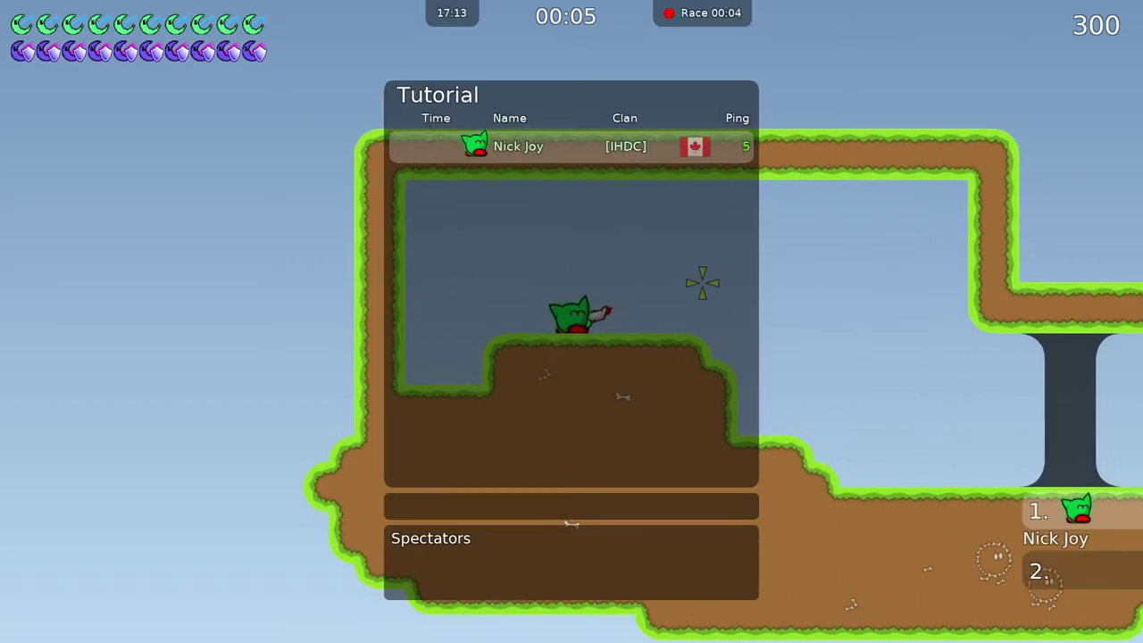
key(space)
key(d)
key(d)
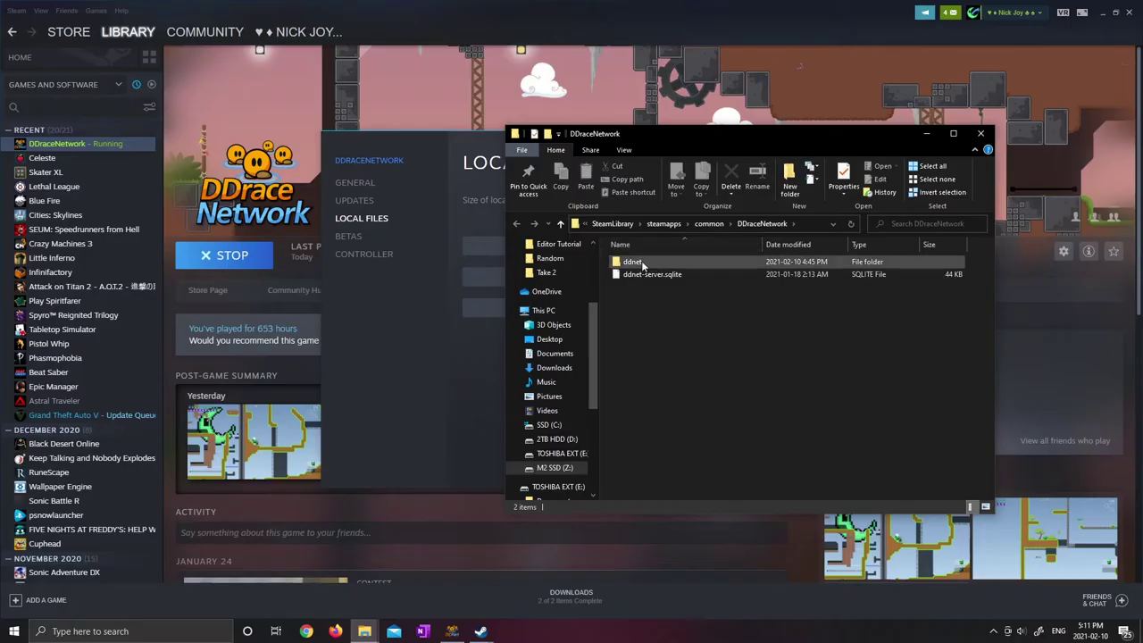
- Launch DDNet-Server.exe from DDraceNetwork's local install folder via Steam properties
click(634, 262)
double_click(640, 267)
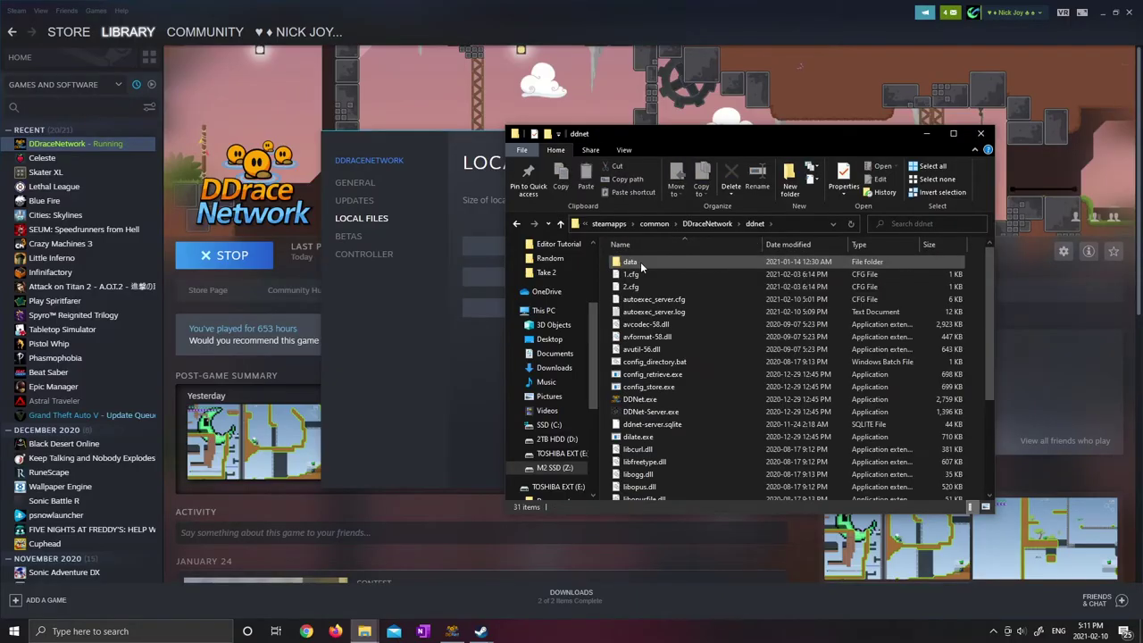
click(475, 582)
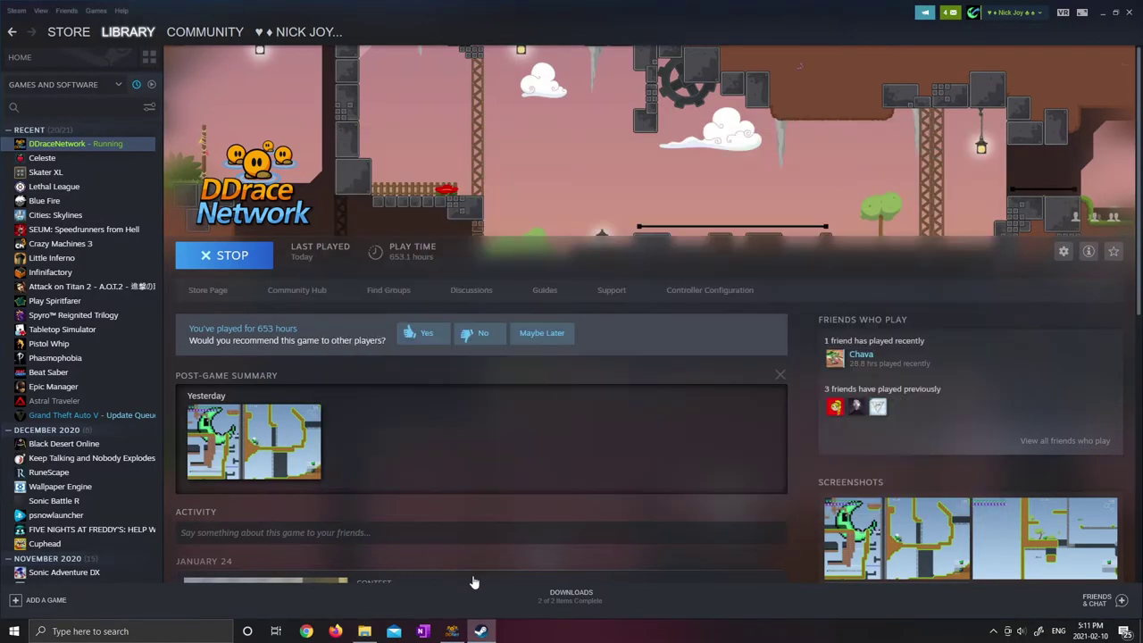
right_click(70, 145)
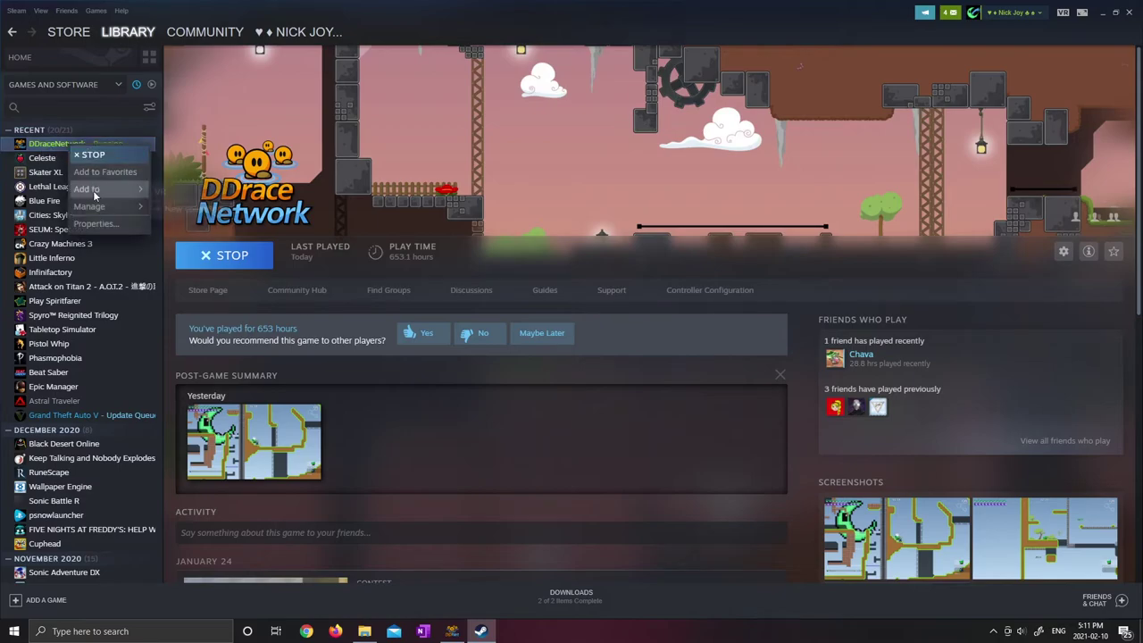
click(95, 224)
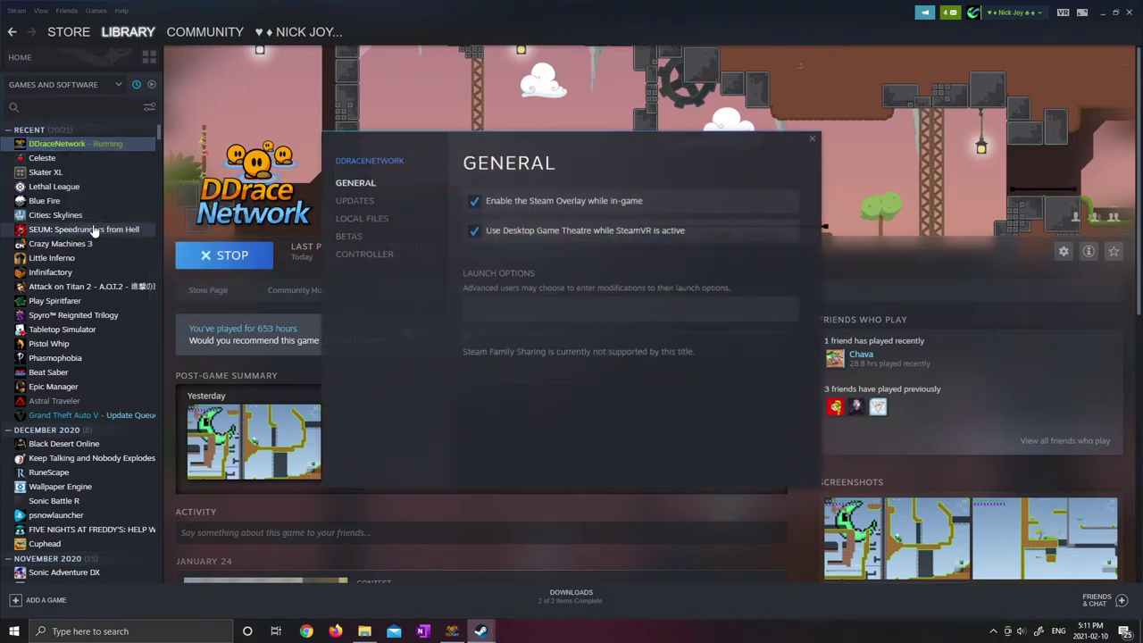
click(348, 219)
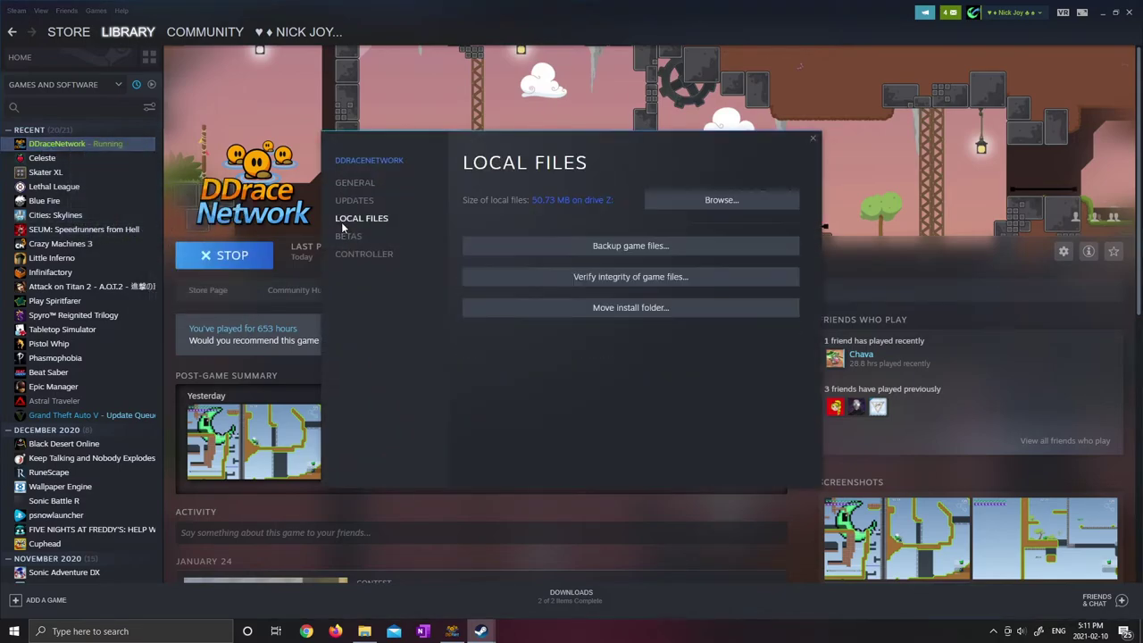
click(699, 212)
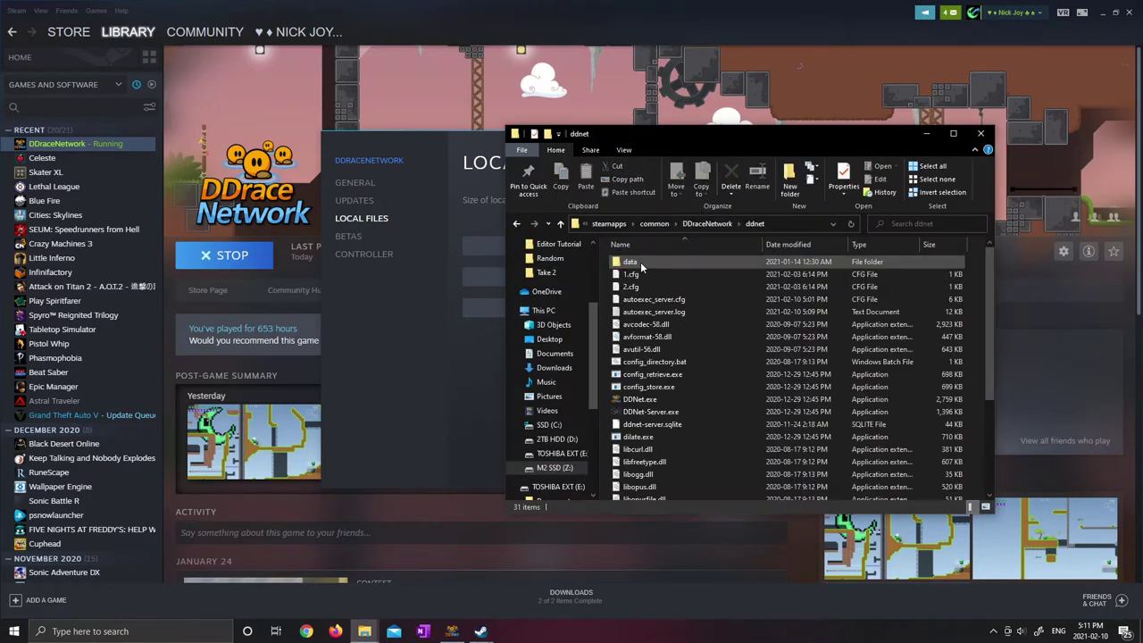
scroll(641, 266, down, 3)
click(658, 298)
double_click(689, 299)
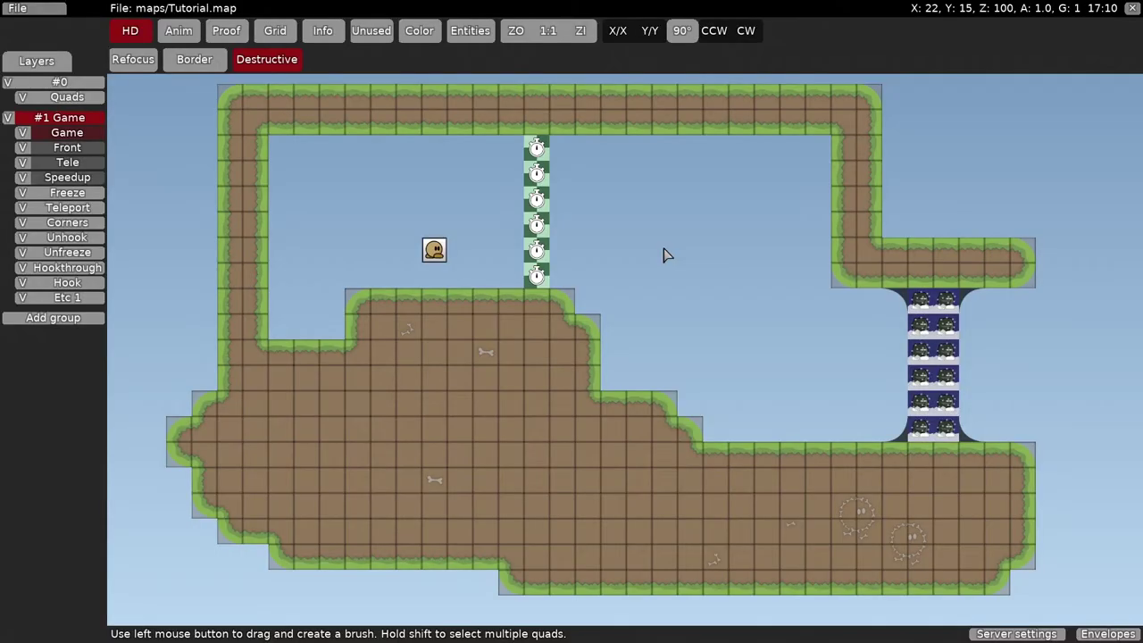
- Save the map over Tutorial.map and show the LAN server list
click(17, 8)
click(49, 130)
click(239, 175)
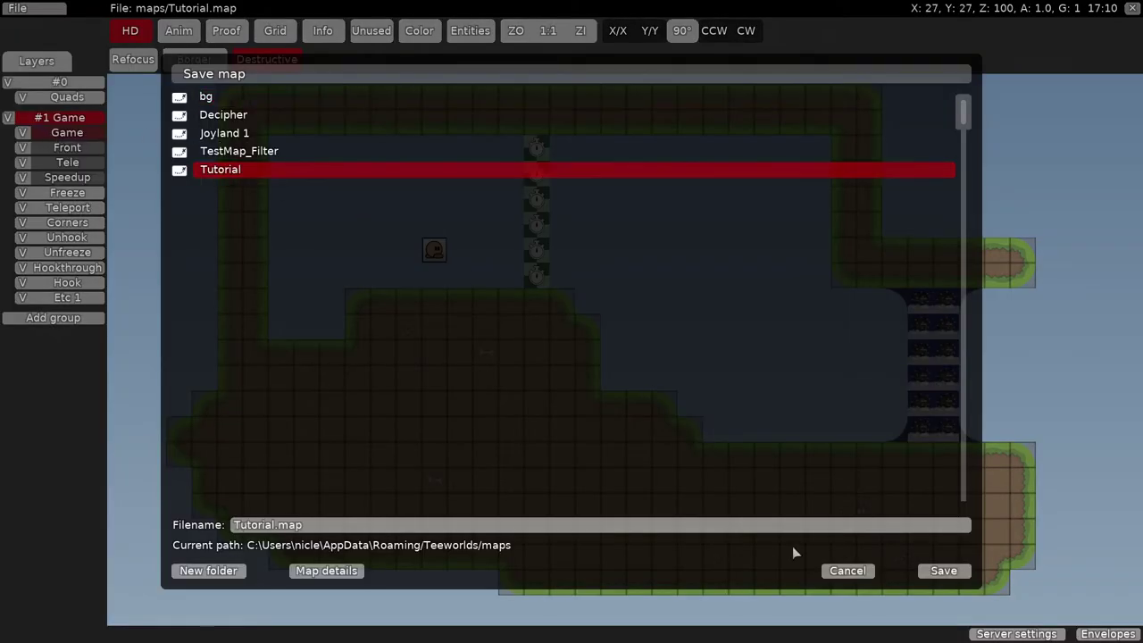
click(944, 571)
click(454, 401)
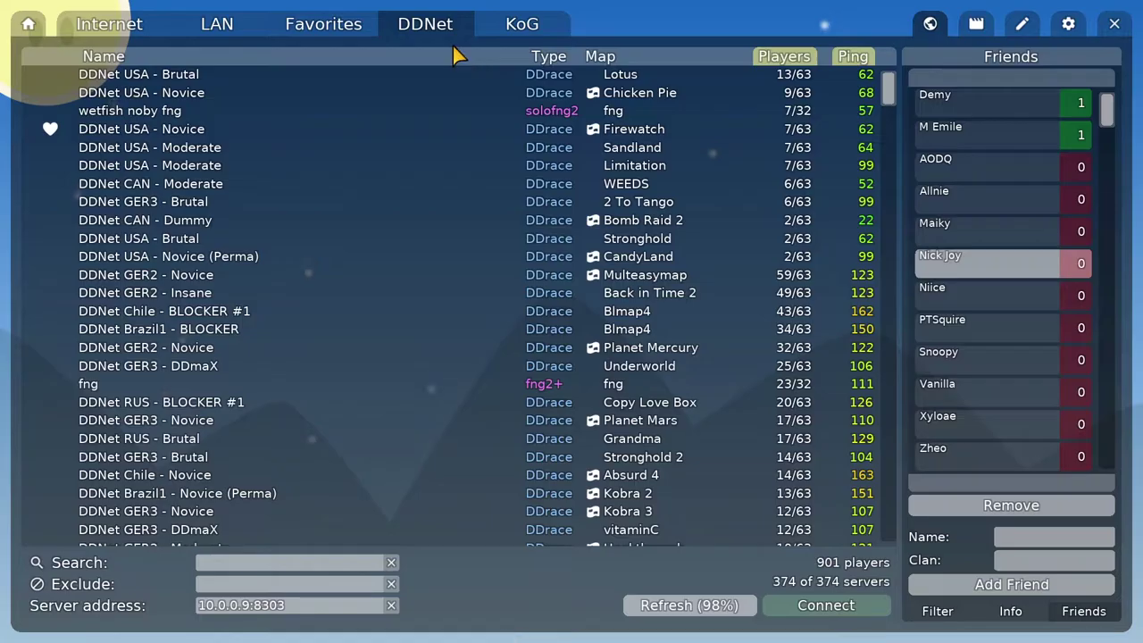
click(215, 26)
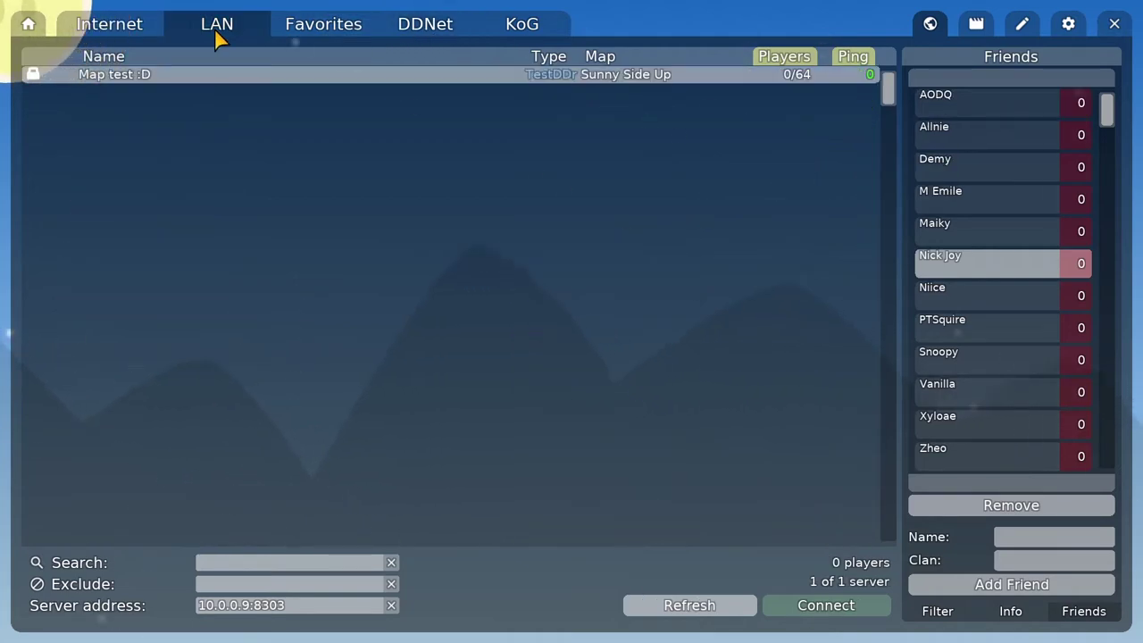
- Join the Map test :D LAN server, move around, and open the remote console with F2
double_click(98, 75)
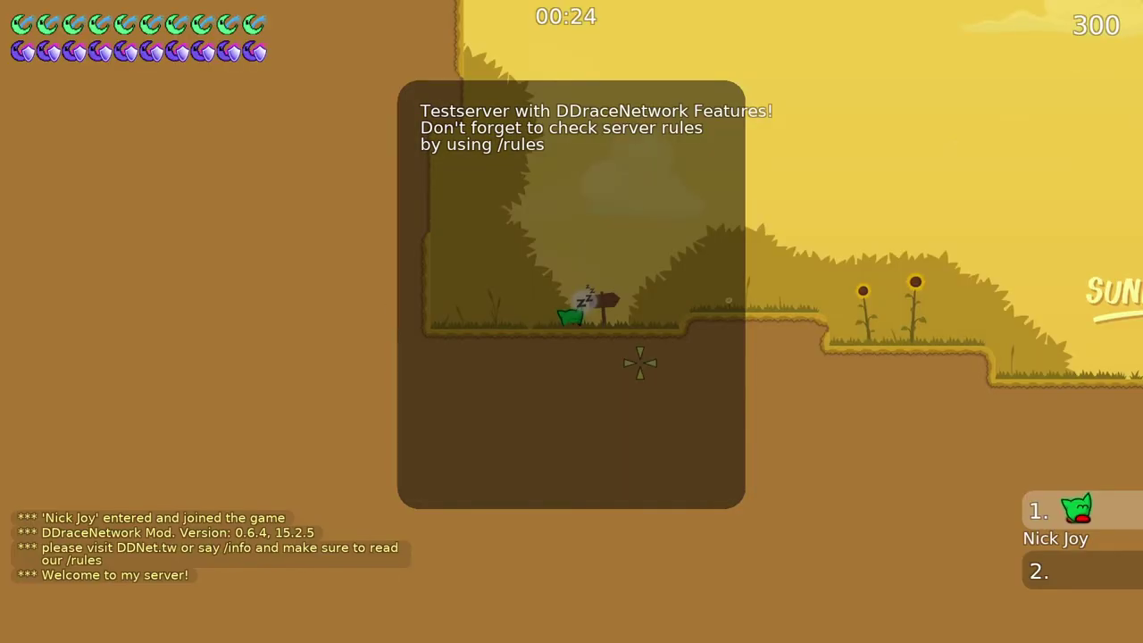
key(d)
key(space)
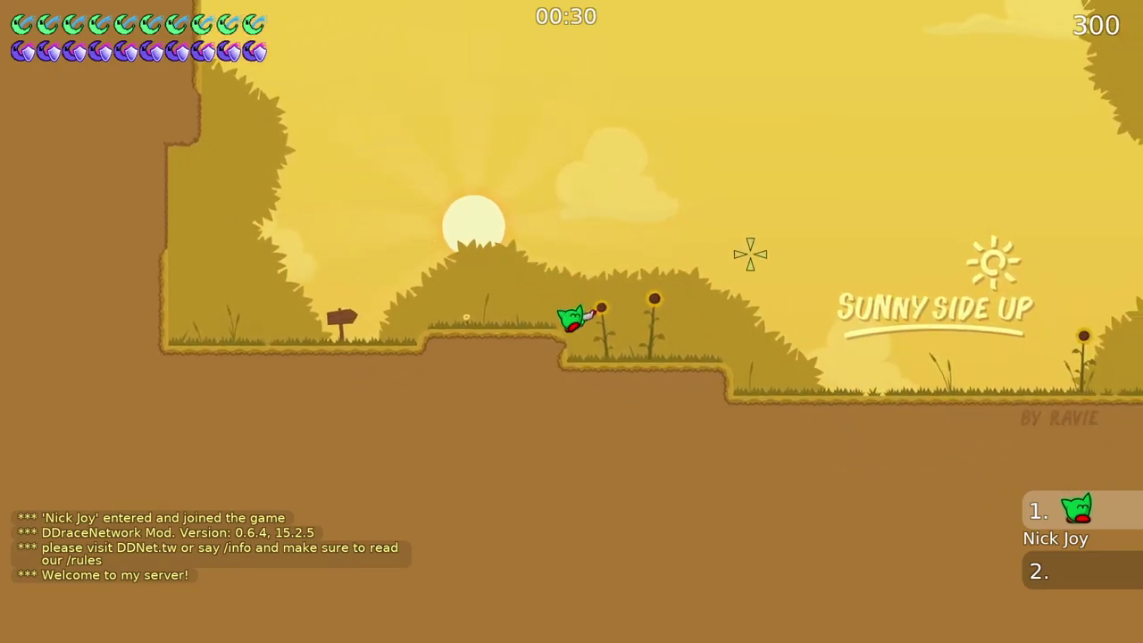
key(F2)
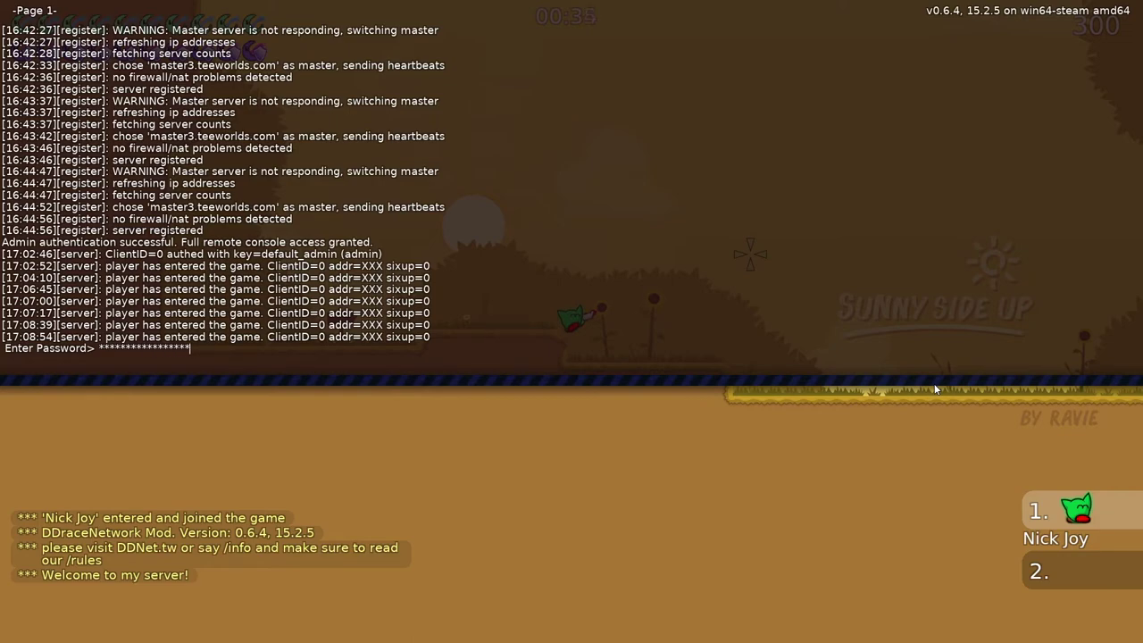
- Submit the rcon admin password and type 'change_map Tutorial' at the prompt
key(Return)
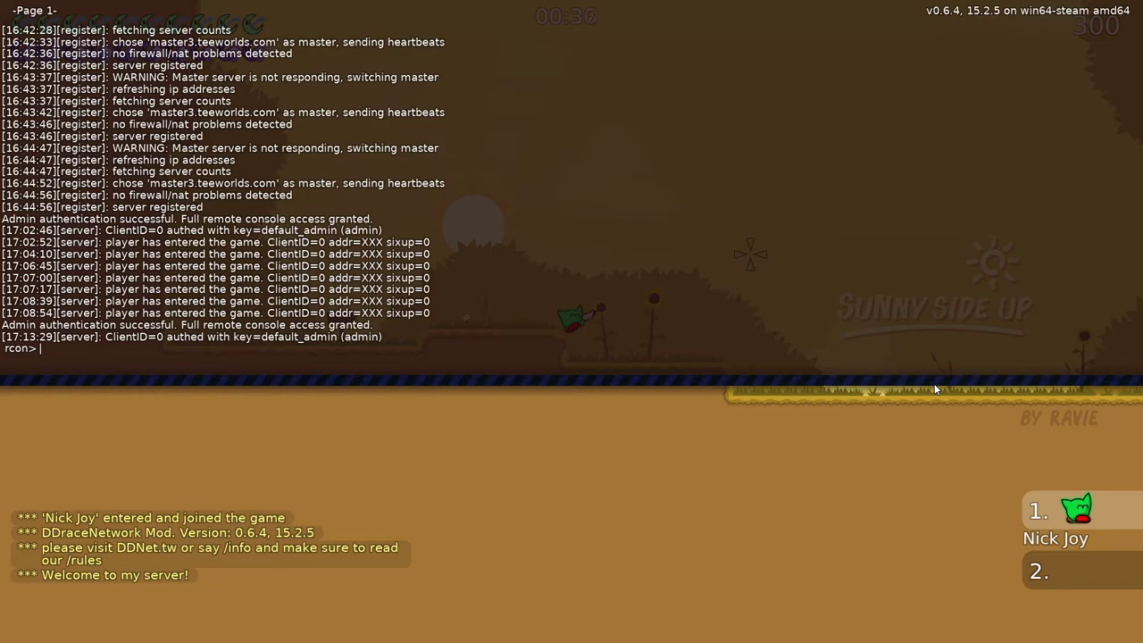
text(change_map)
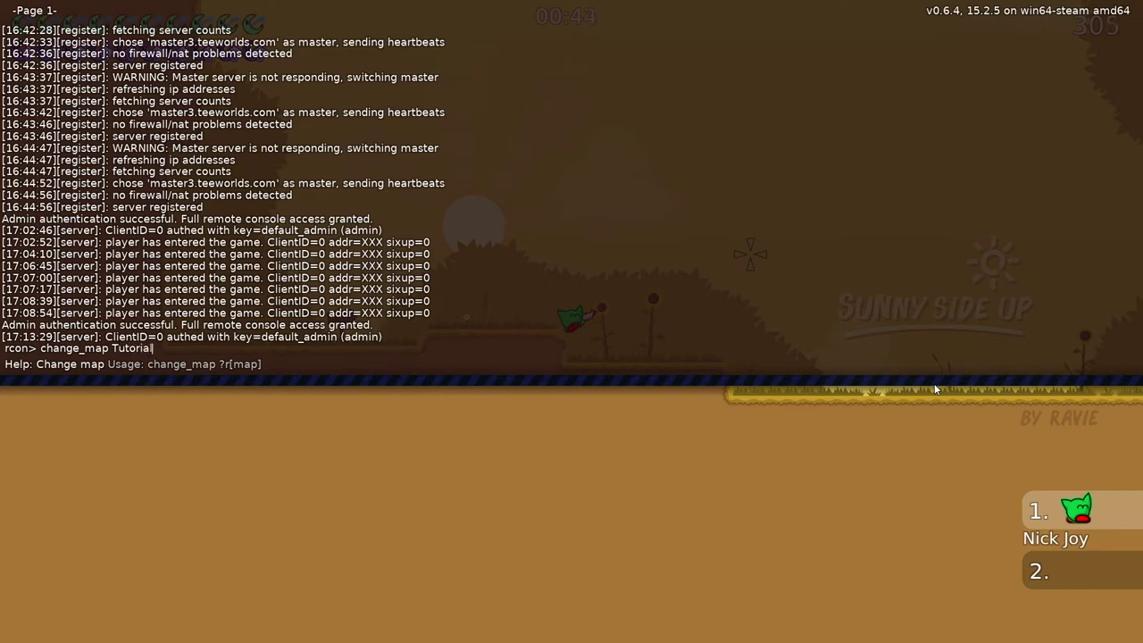
text( Tutorial)
- Switch the server to the Tutorial map, then paint brown columns, platform fill and a bottom strip
key(Return)
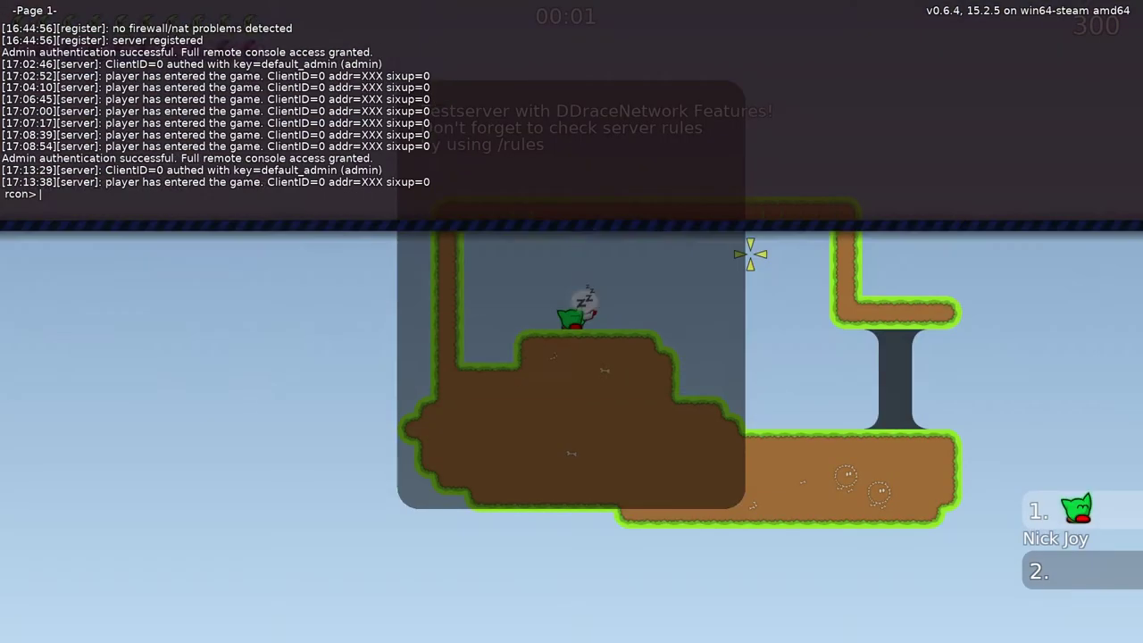
key(Escape)
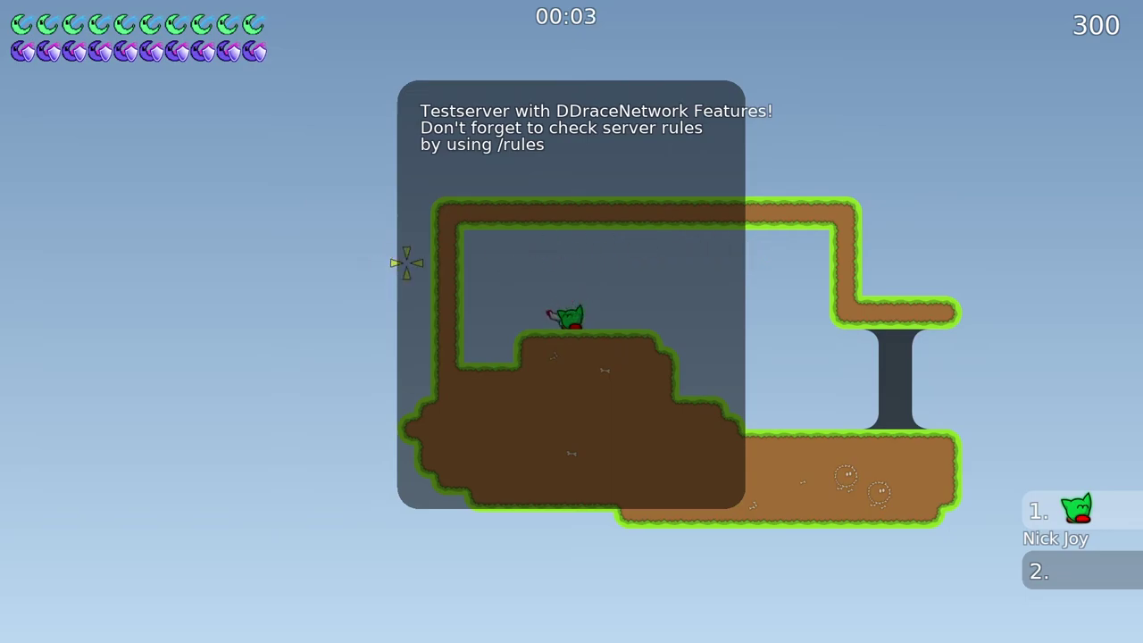
key(ctrl+shift+e)
click(652, 433)
middle_drag(490, 263, 508, 365)
drag(509, 365, 625, 384)
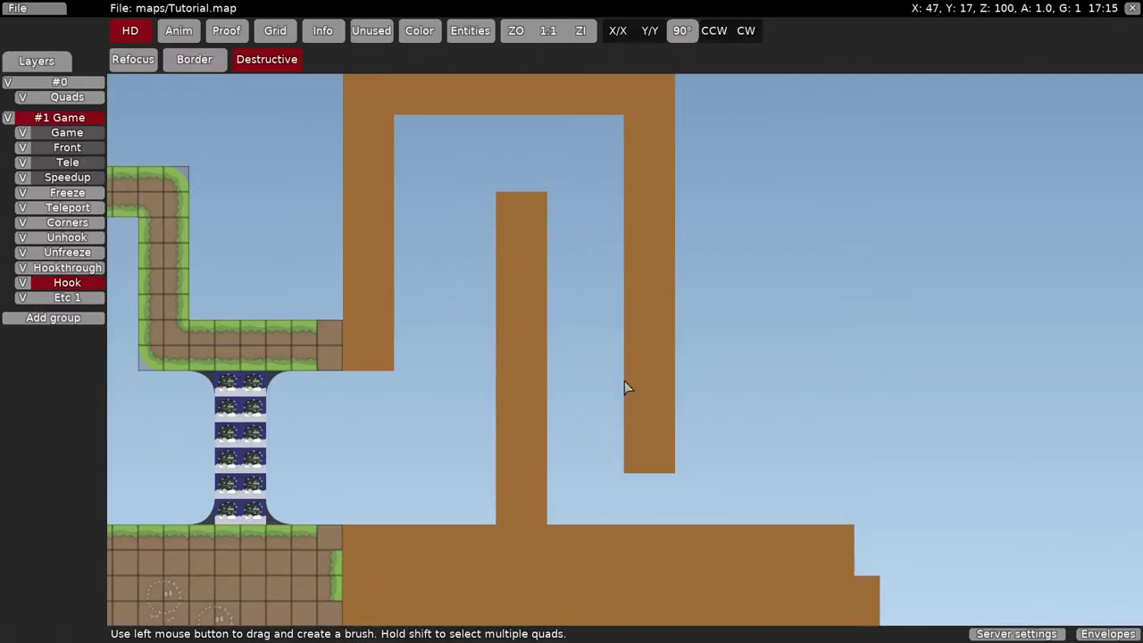
click(608, 153)
middle_drag(607, 153, 679, 50)
drag(393, 555, 880, 551)
- Reload the map on the server with 'reload' and zoom the camera to view the new tiles
key(ctrl+shift+e)
key(F2)
text(r)
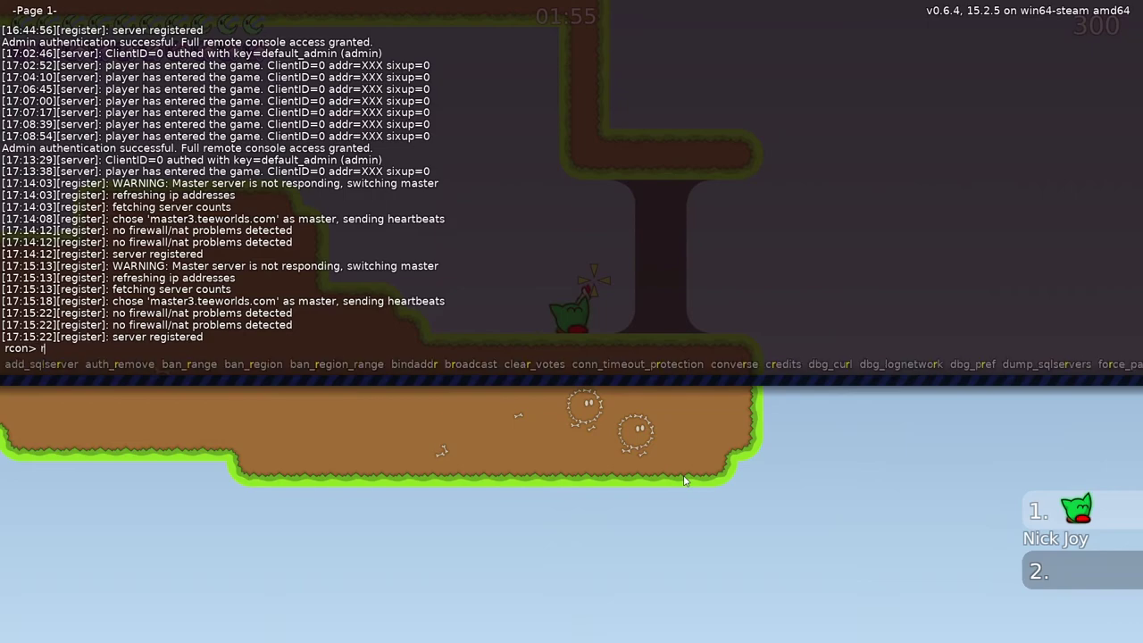
text(eload)
key(Return)
key(F2)
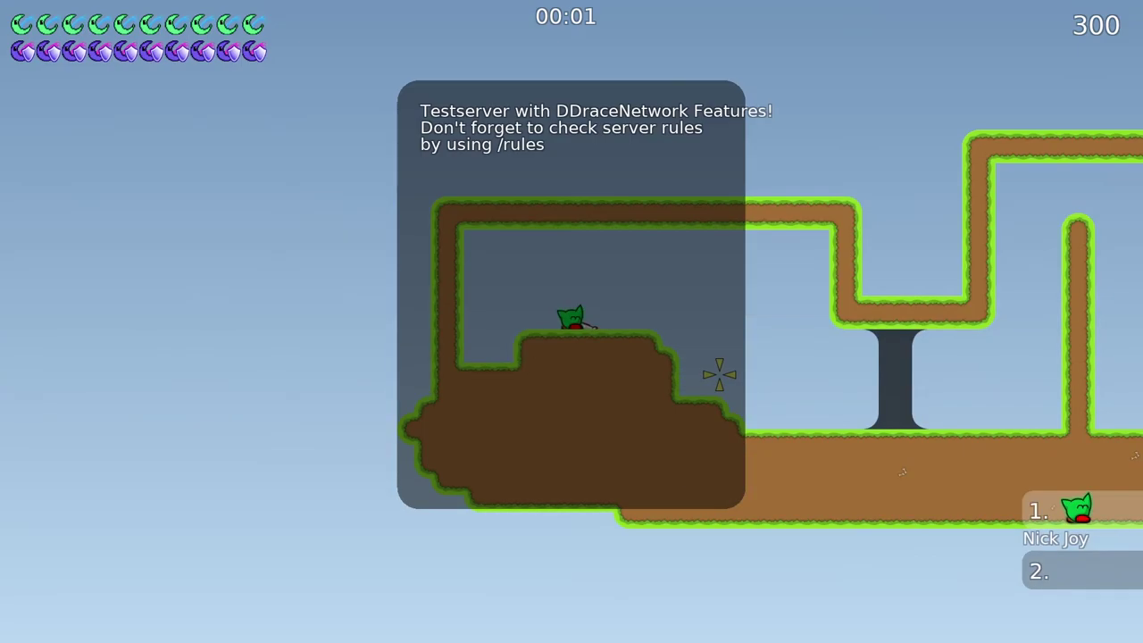
key(KP_Subtract)
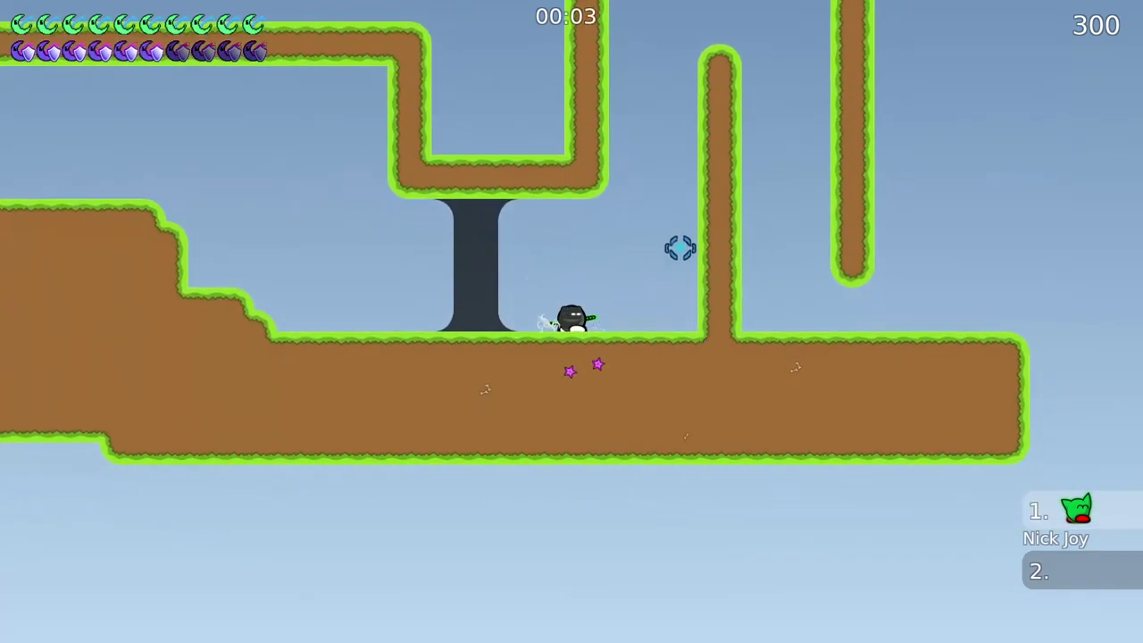
key(KP_Add)
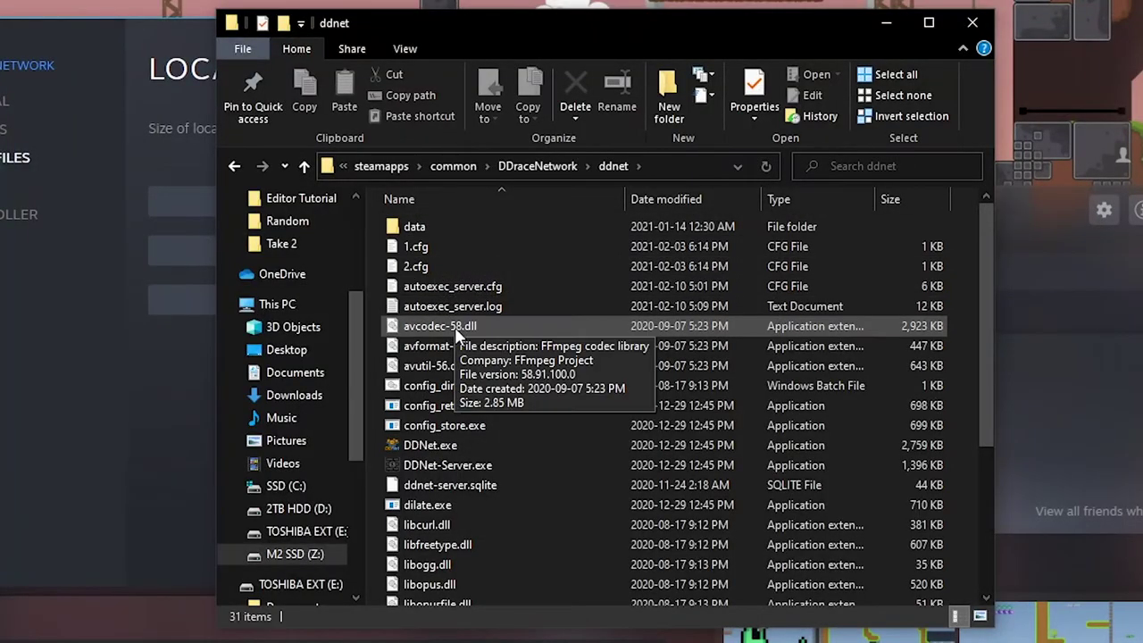
- Duplicate autoexec_server.cfg in the same folder
right_click(498, 299)
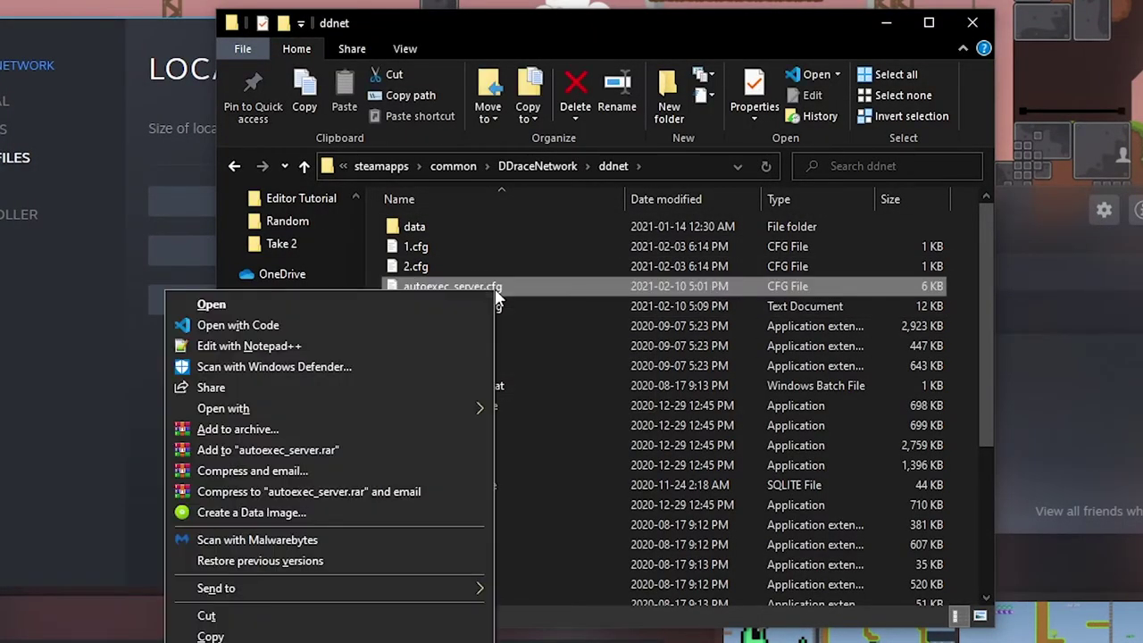
click(211, 636)
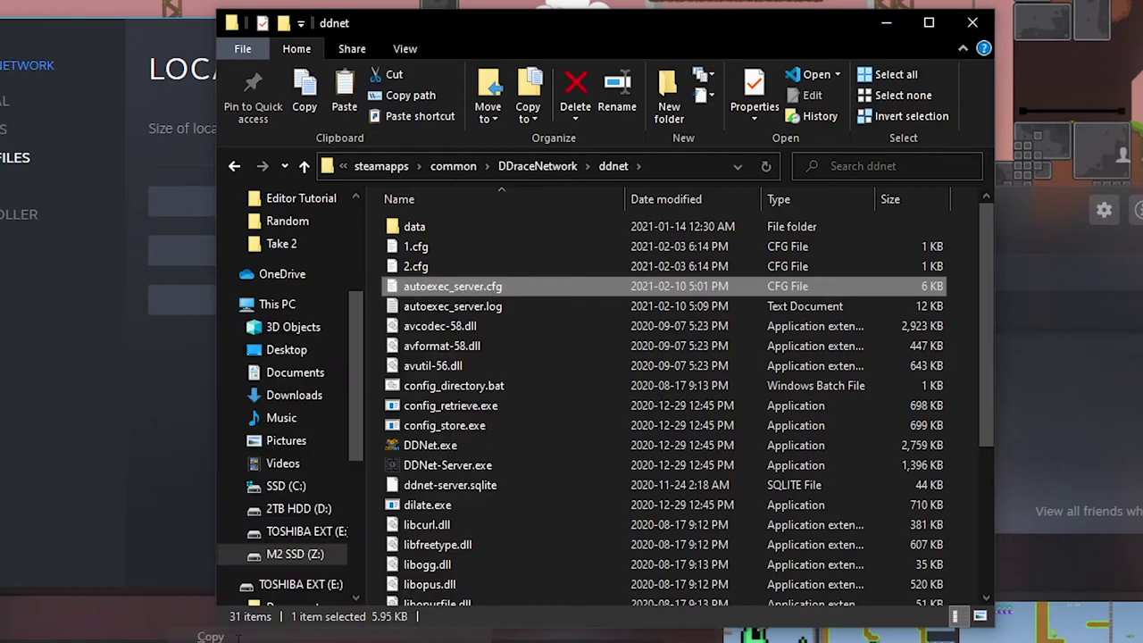
right_click(964, 384)
click(787, 508)
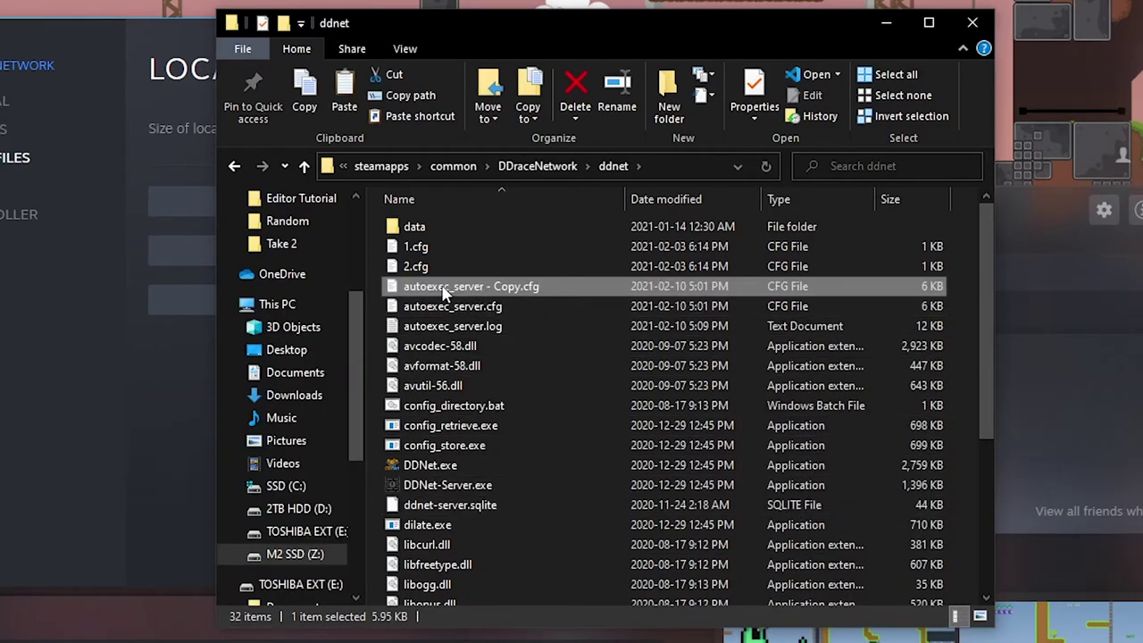
- Rename the copied config file to myServerconfig.cfg
key(F2)
text(myServerc)
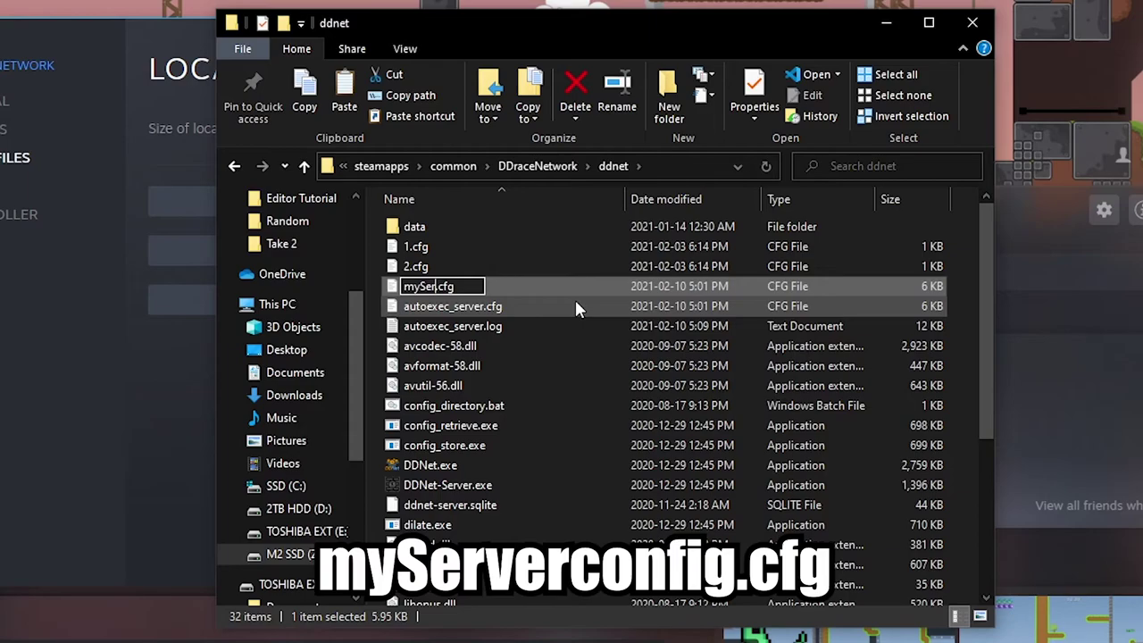
text(onfig)
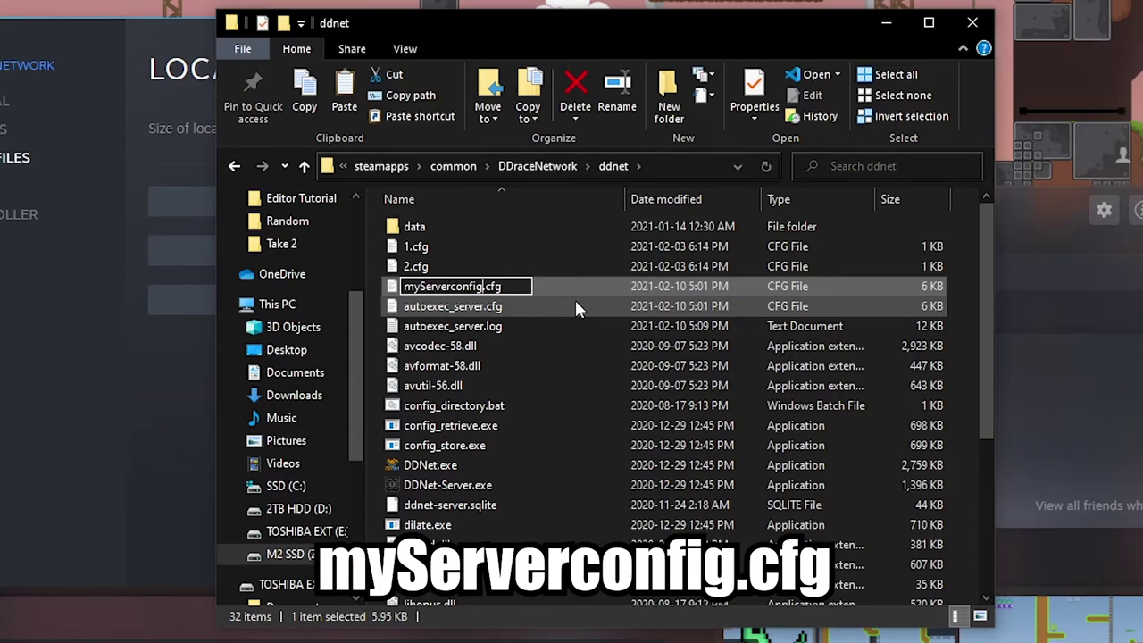
key(Return)
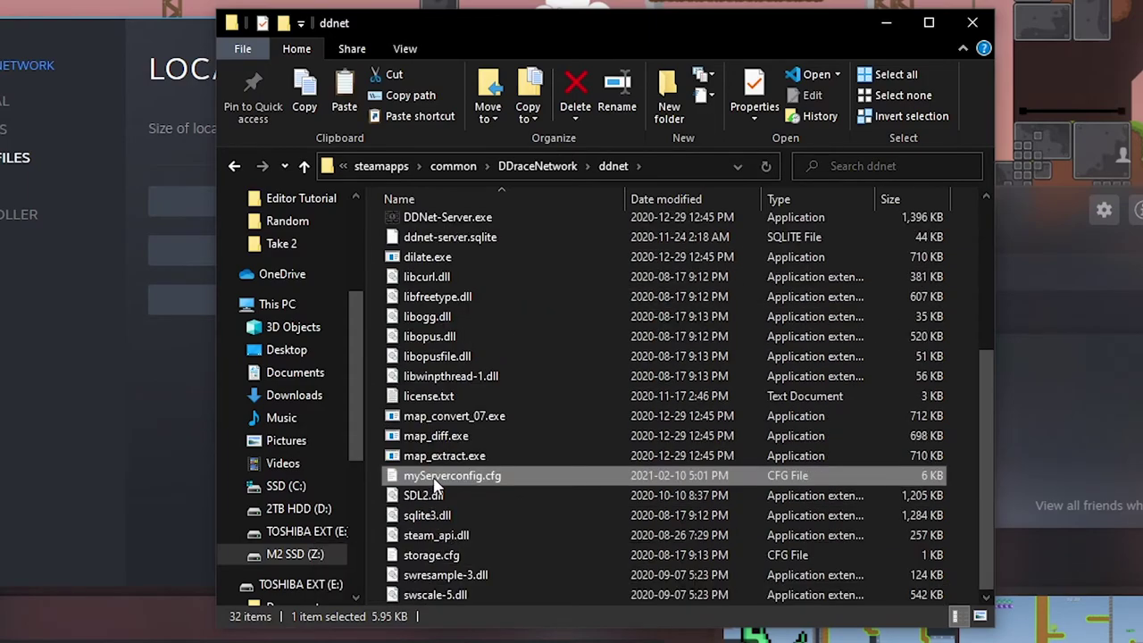
right_click(435, 477)
- Open myServerconfig.cfg in Notepad and change the server name to 'Map test :D'
mouse_move(303, 137)
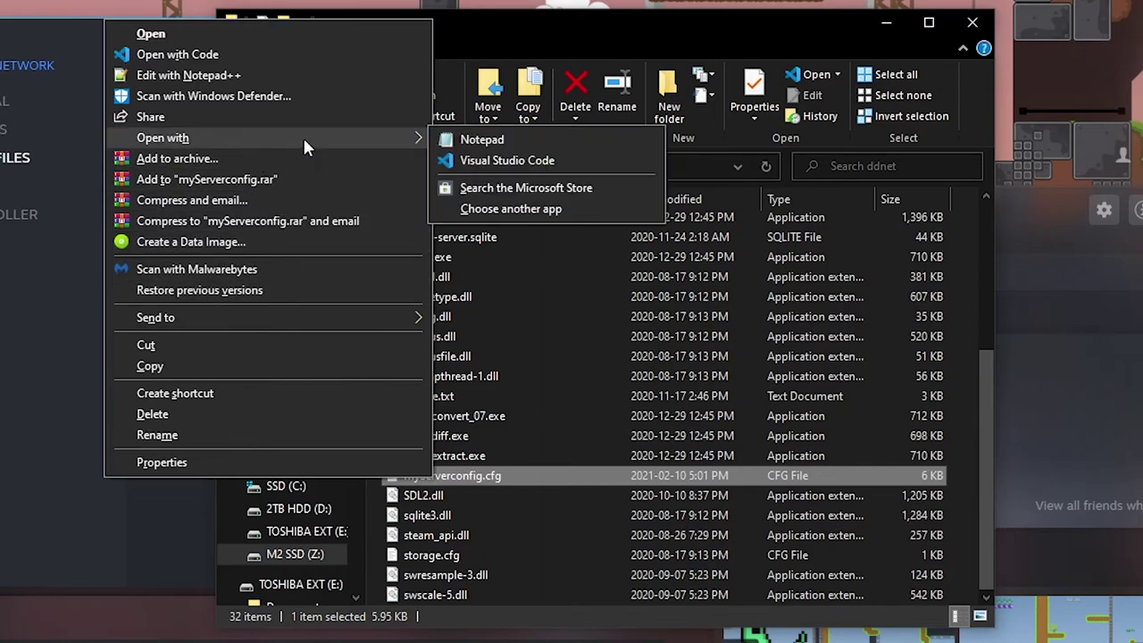
click(455, 139)
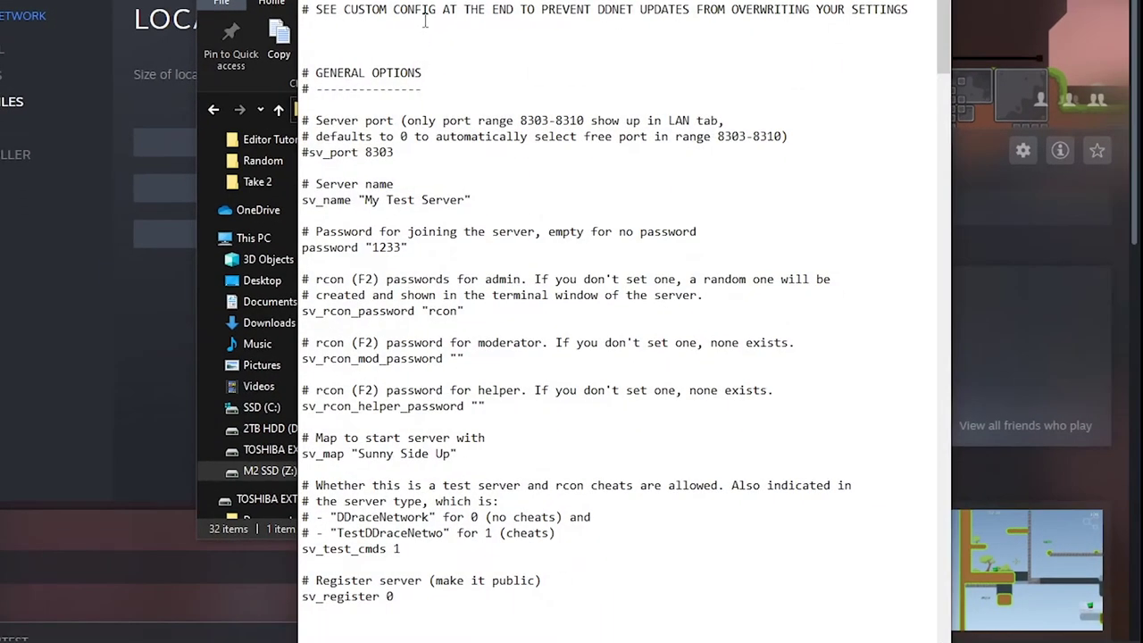
drag(258, 149, 364, 149)
text(Map test :)
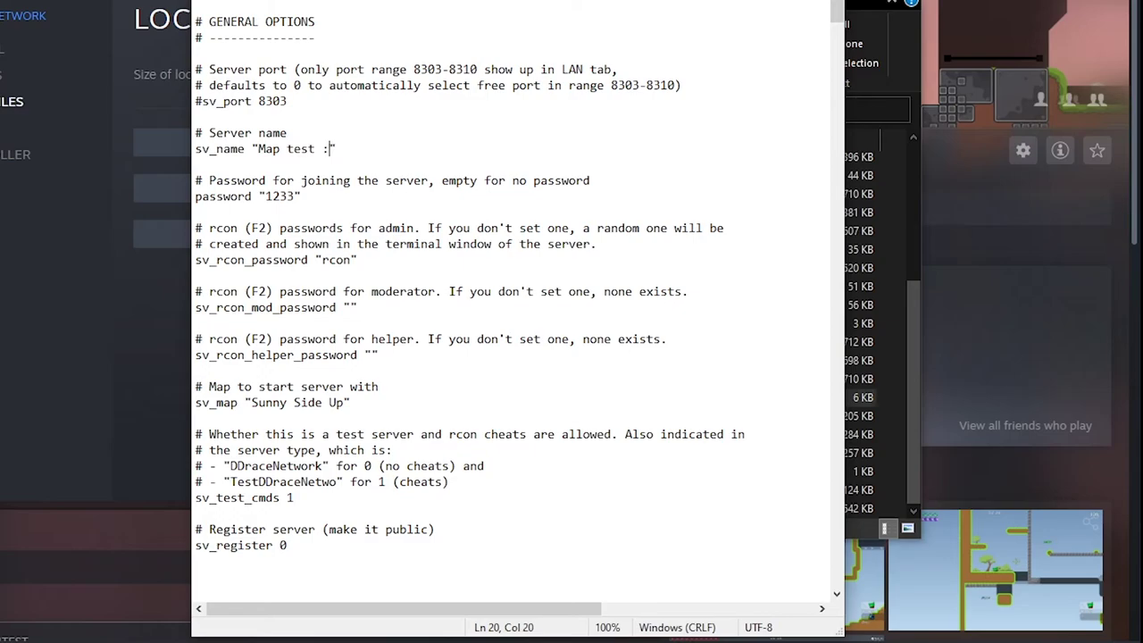
text(D)
- Replace the join and admin password values, and add a value at the end of the sv_register line
double_click(274, 196)
double_click(336, 260)
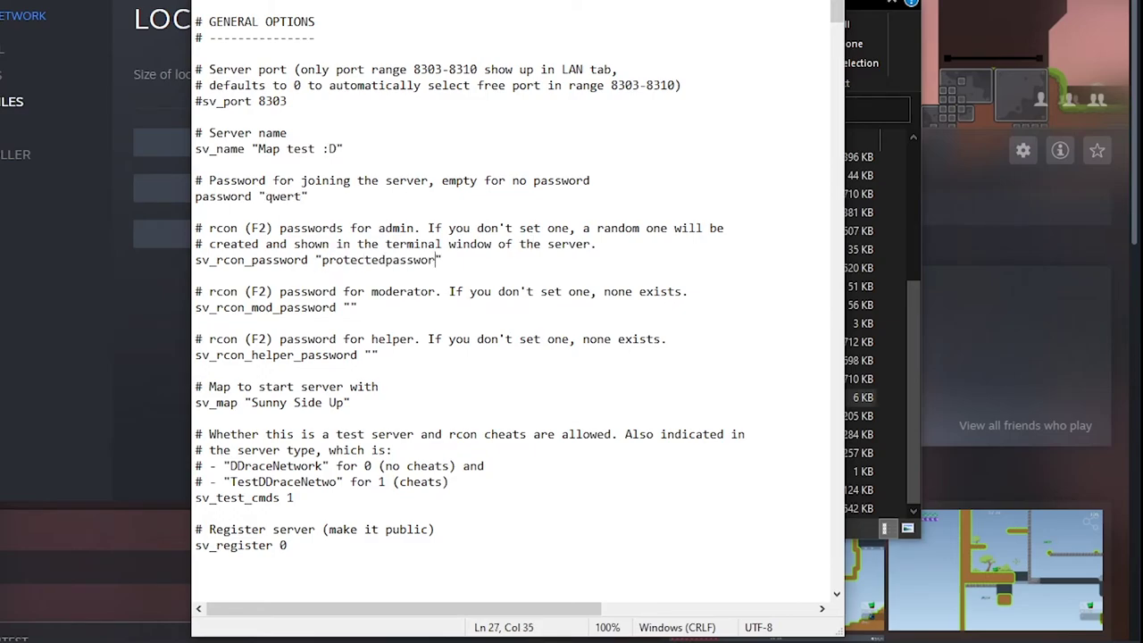
scroll(479, 444, down, 2)
click(480, 447)
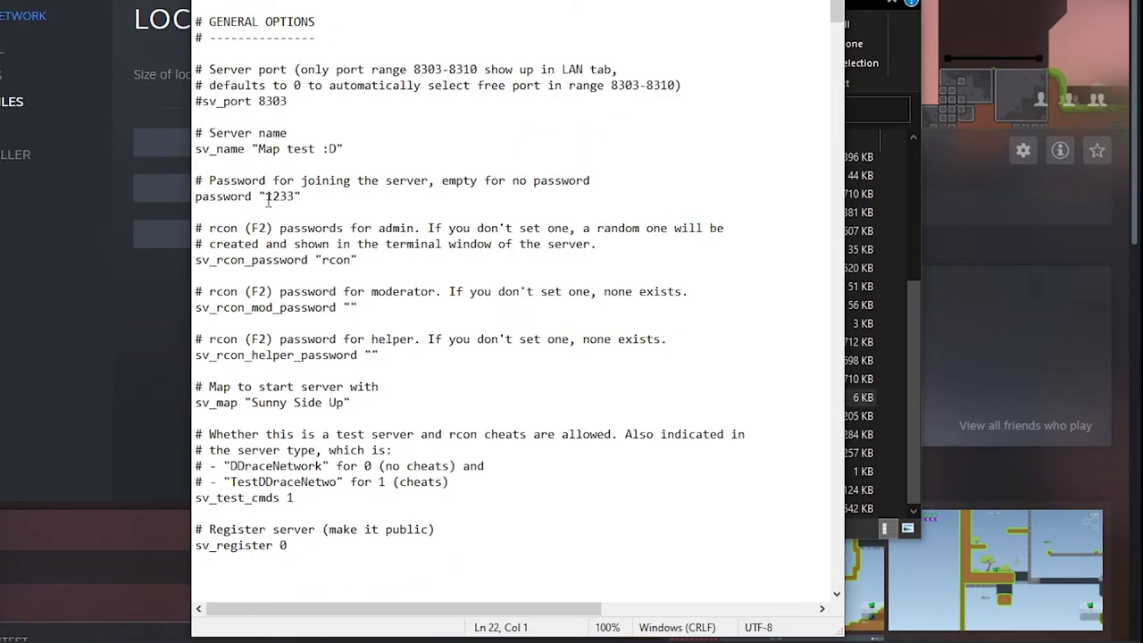
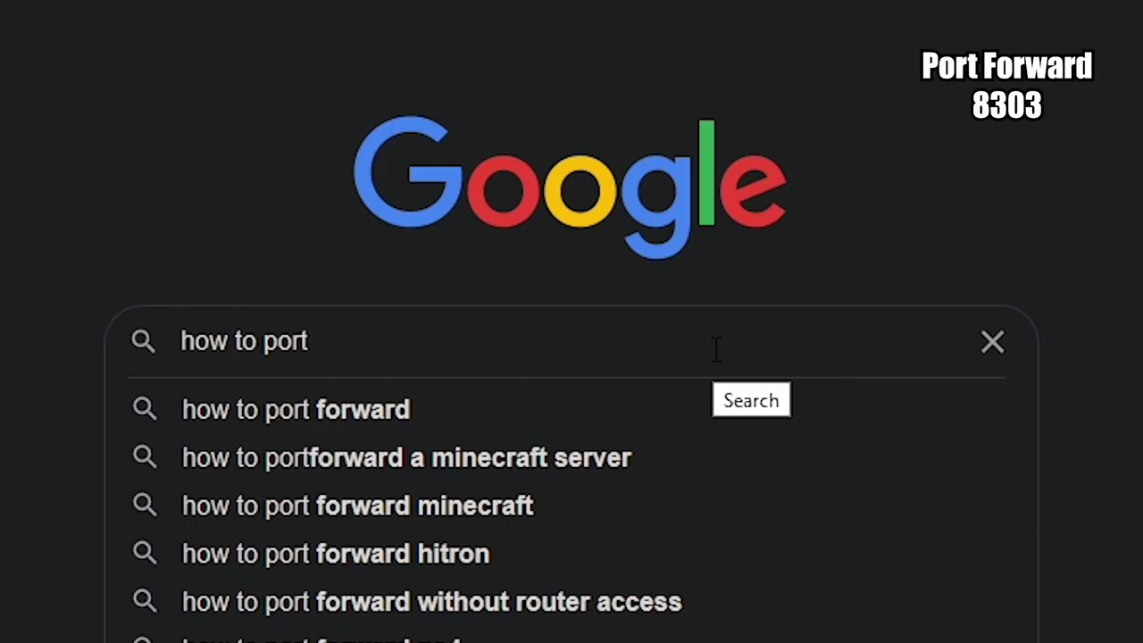
- Search Google for 'how to portforward with Videotron'
text(o)
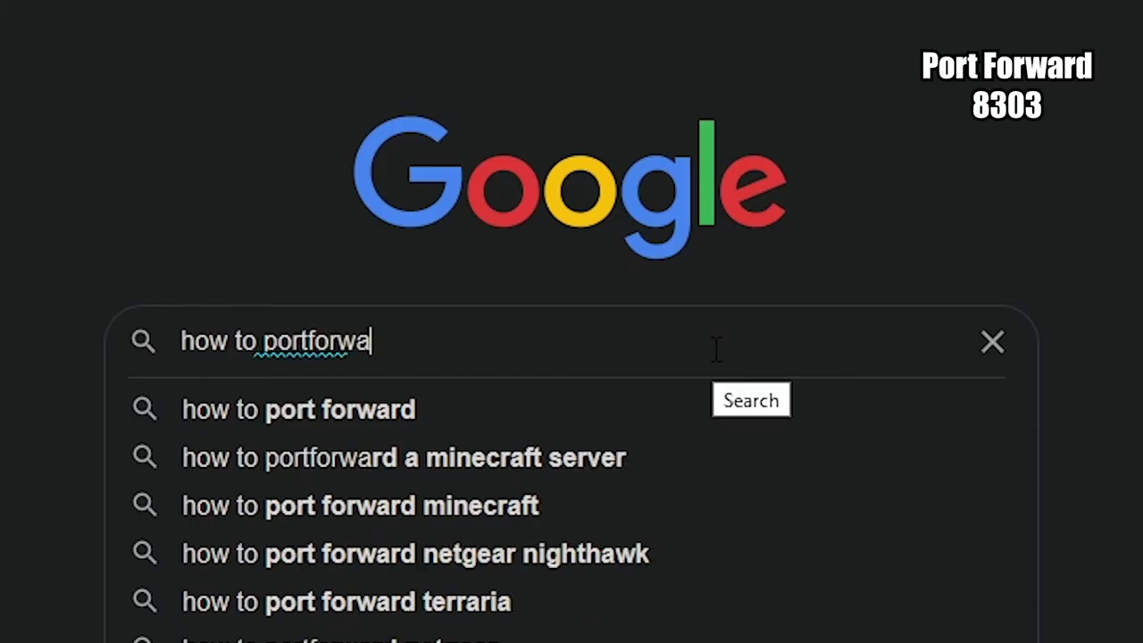
text(rd with Vide)
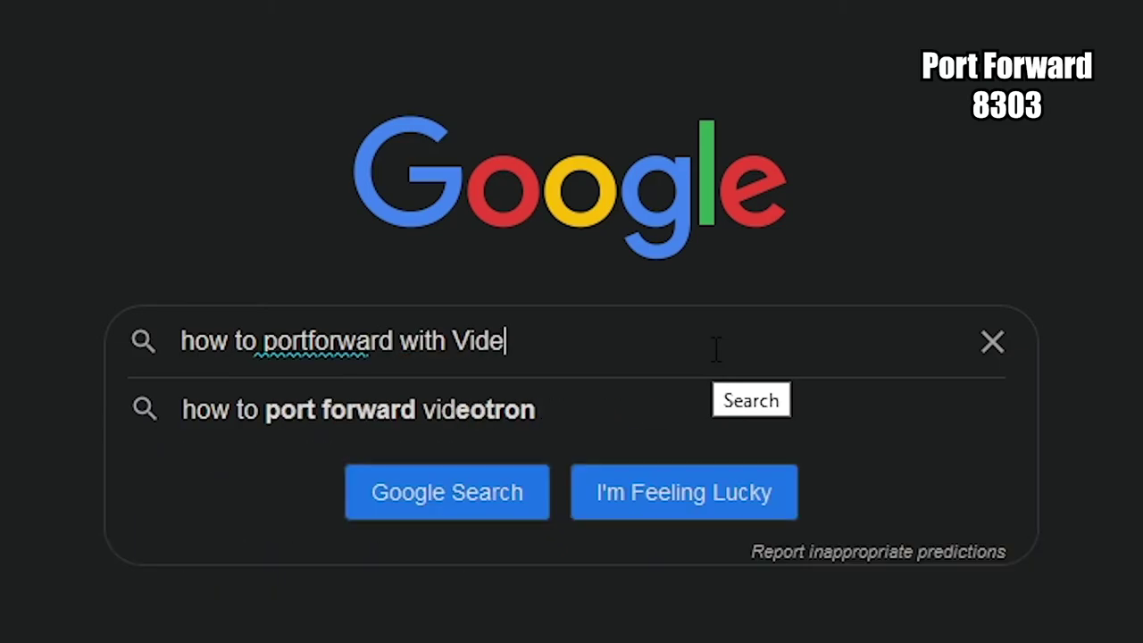
text(otron)
key(Return)
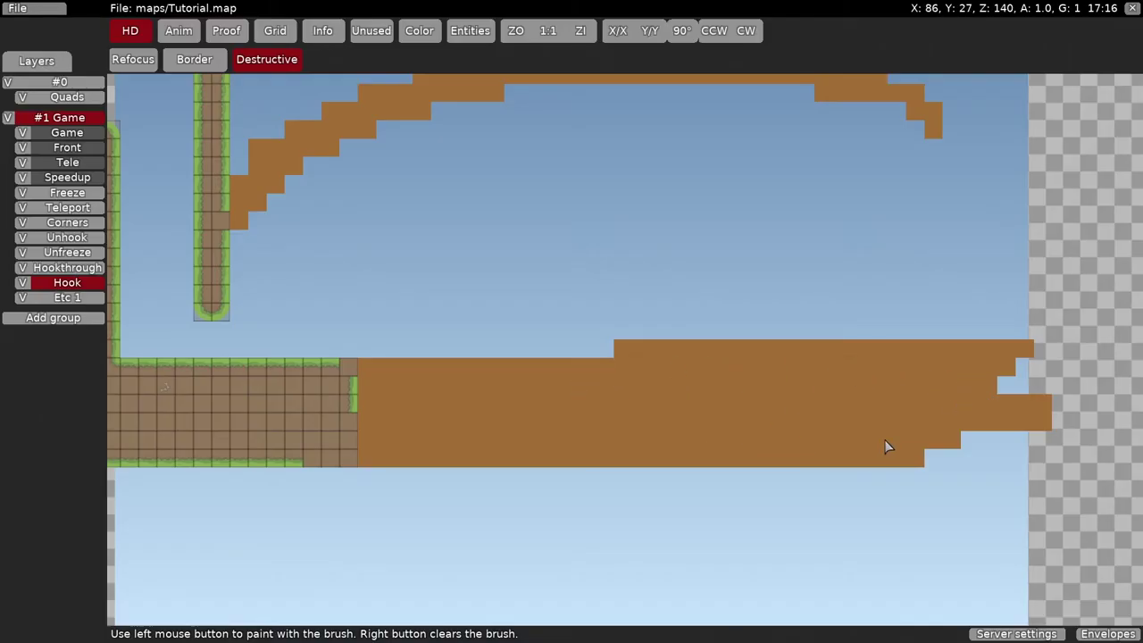
- Paint two short ledges jutting from the walls using picked-up tile brushes
drag(887, 446, 1016, 380)
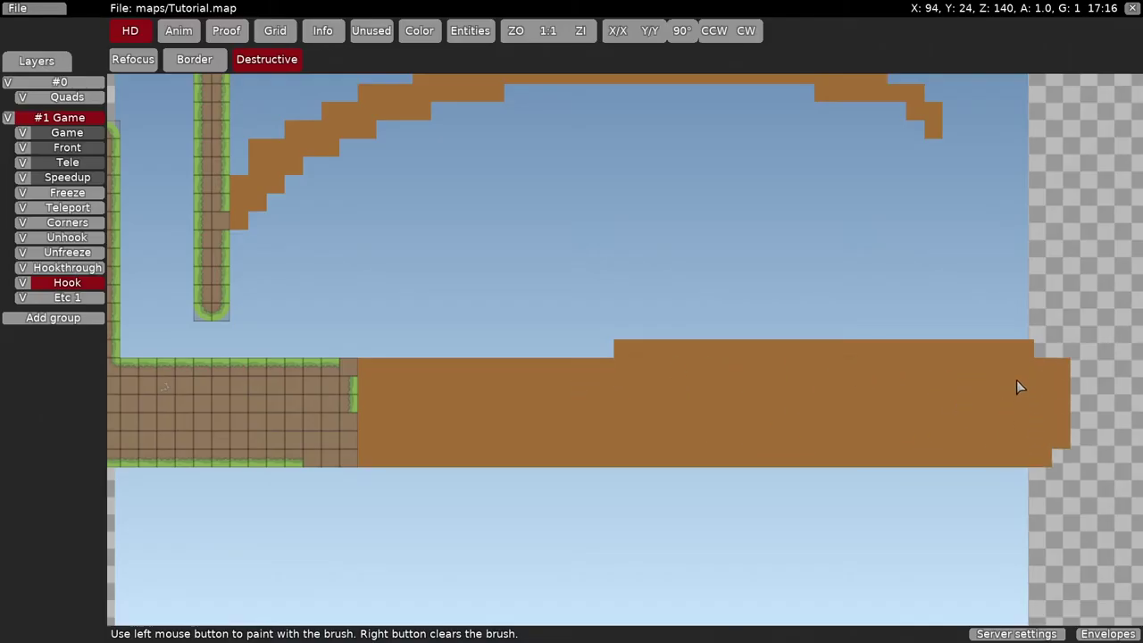
right_click(1013, 349)
middle_drag(1012, 349, 485, 202)
mouse_move(1008, 296)
mouse_down()
mouse_move(900, 243)
mouse_move(331, 123)
mouse_move(282, 90)
mouse_up()
right_click(296, 353)
mouse_move(296, 353)
middle_down()
mouse_move(421, 263)
mouse_move(938, 123)
mouse_move(699, 260)
mouse_move(600, 266)
middle_up()
click(938, 122)
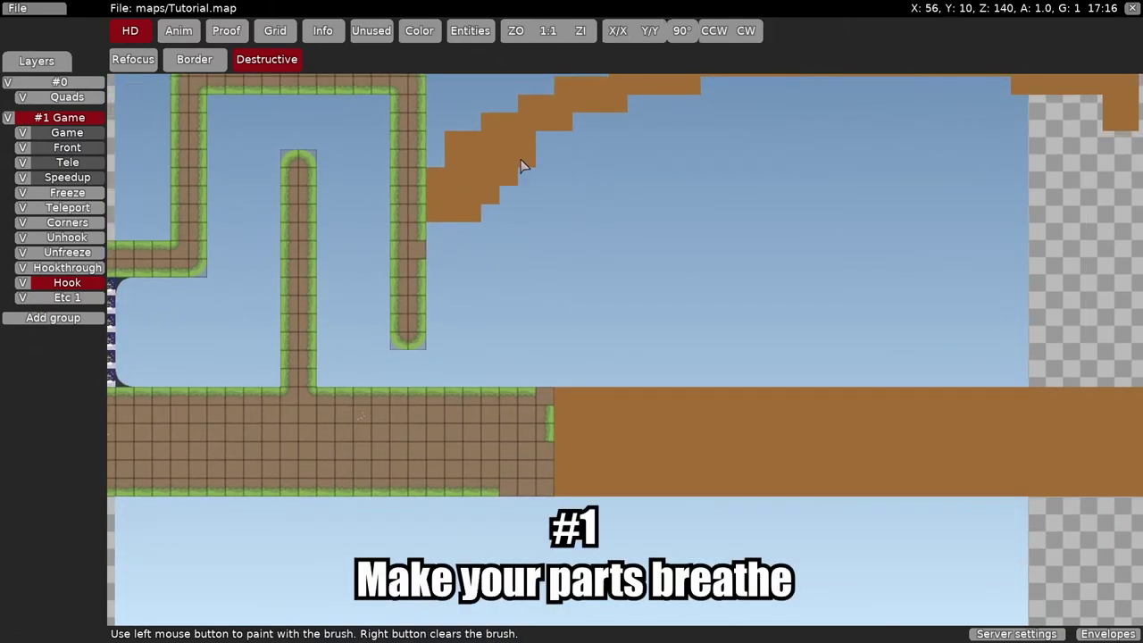
scroll(524, 169, down, 2)
scroll(508, 263, up, 2)
scroll(732, 223, up, 2)
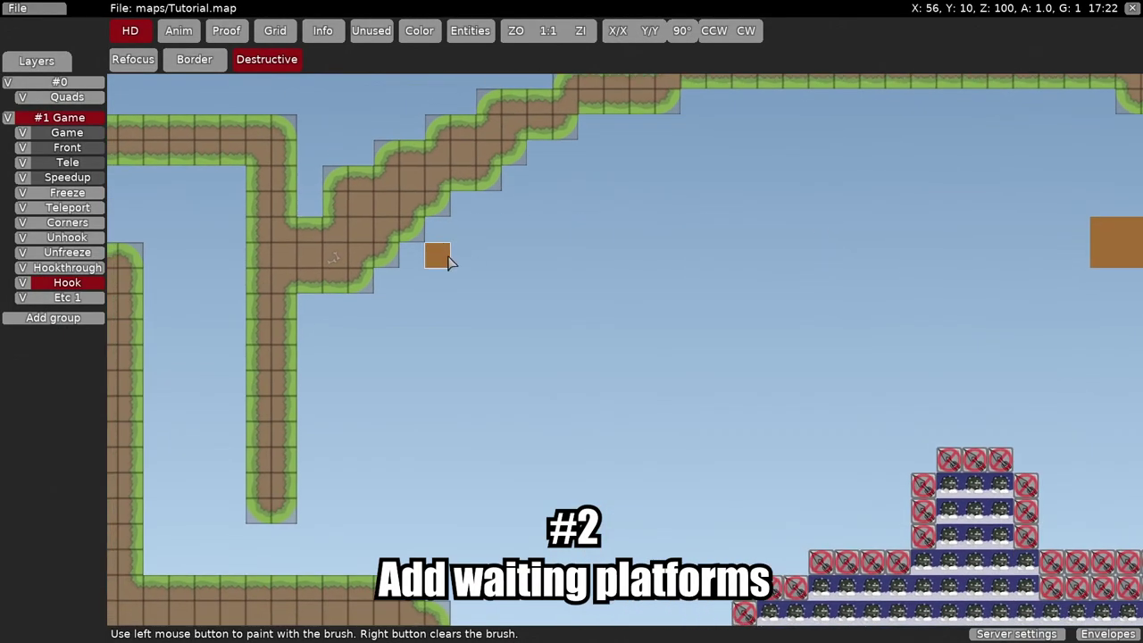
- Automap the Hook layer for grass borders and make the new ledge tiles hookable
click(67, 282)
click(131, 530)
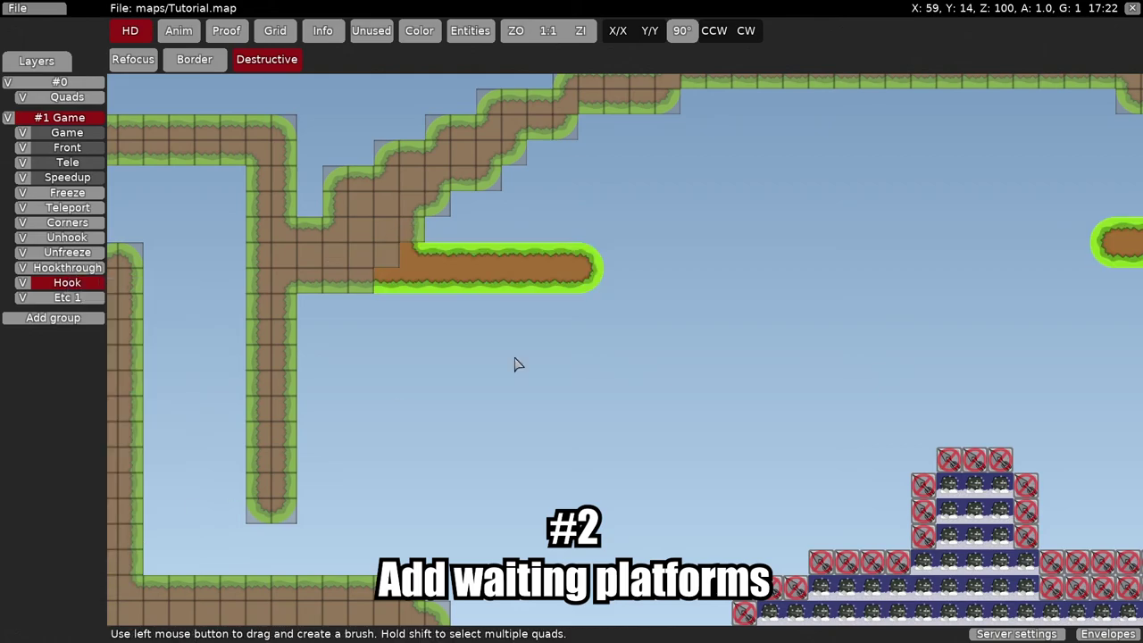
click(82, 284)
click(228, 409)
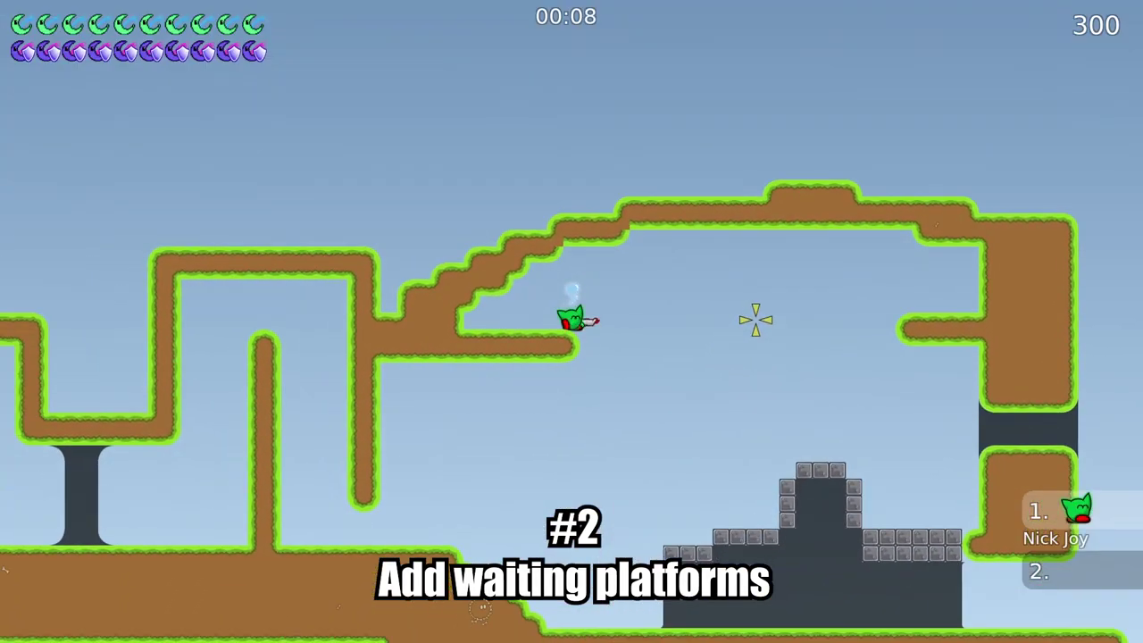
- Hook onto the new ledge in game, then call a vote for 'Random Moderate Map (Reason=Stars)'
right_click(530, 169)
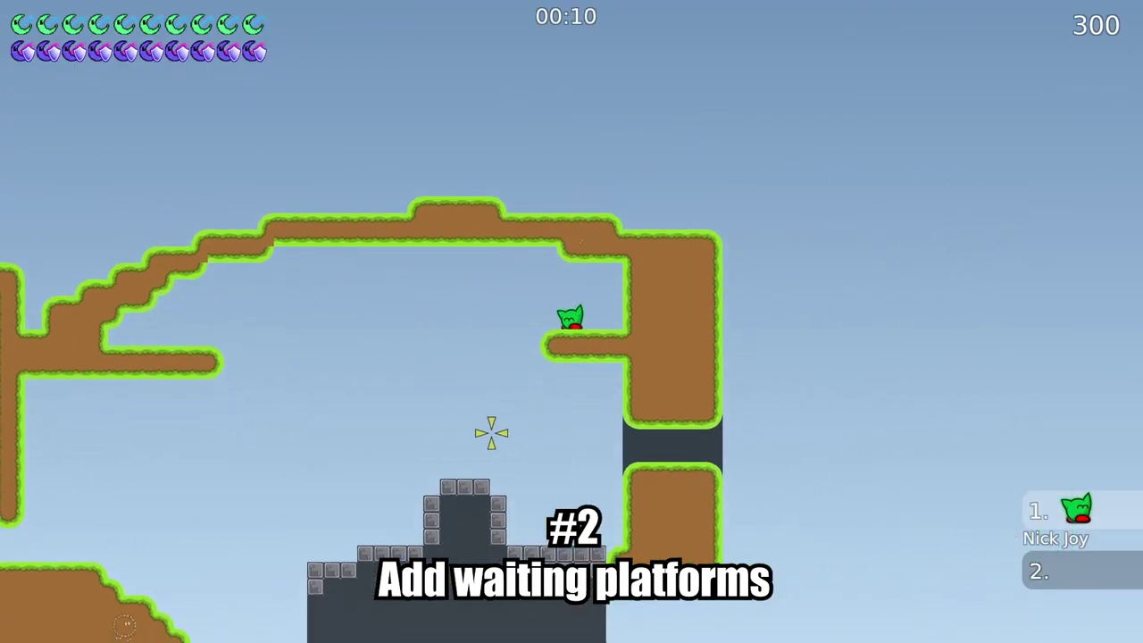
key(e)
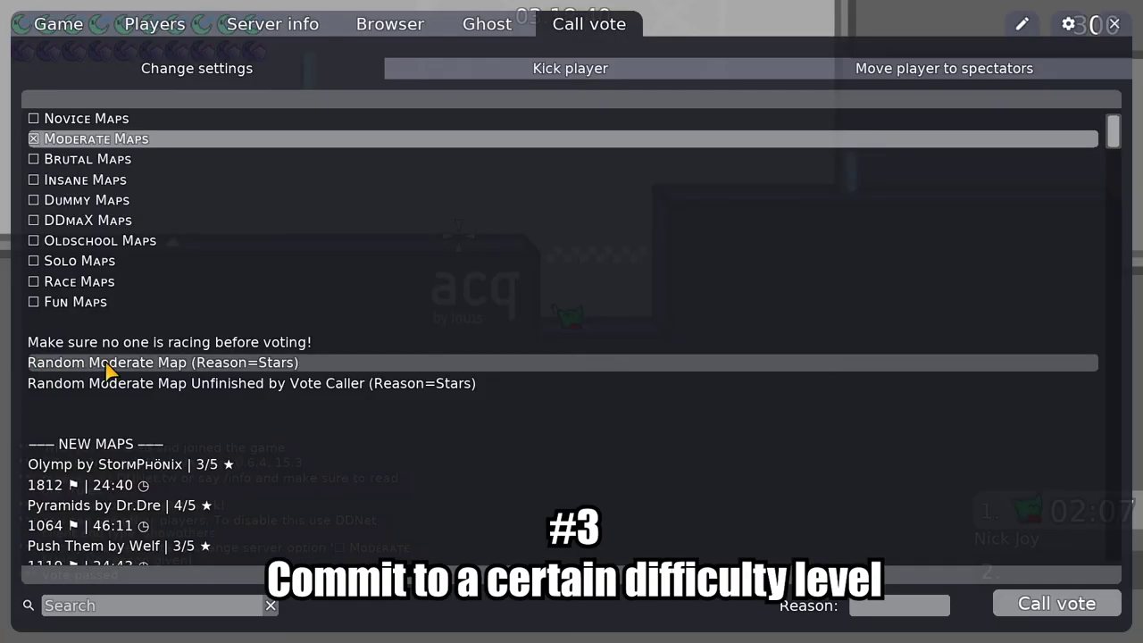
click(105, 365)
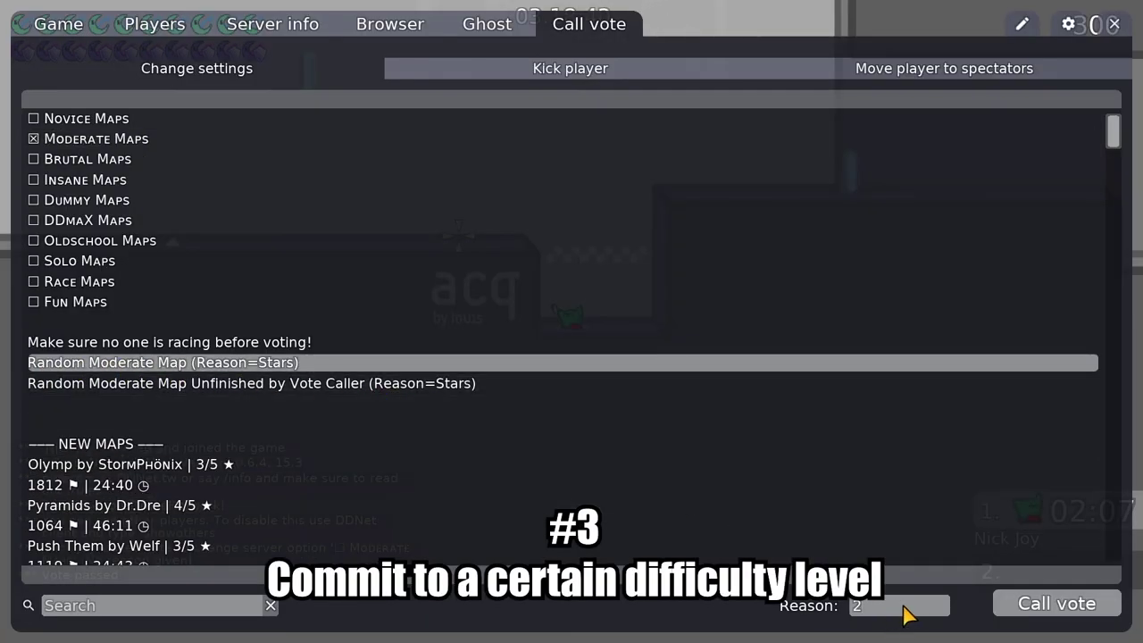
click(1058, 604)
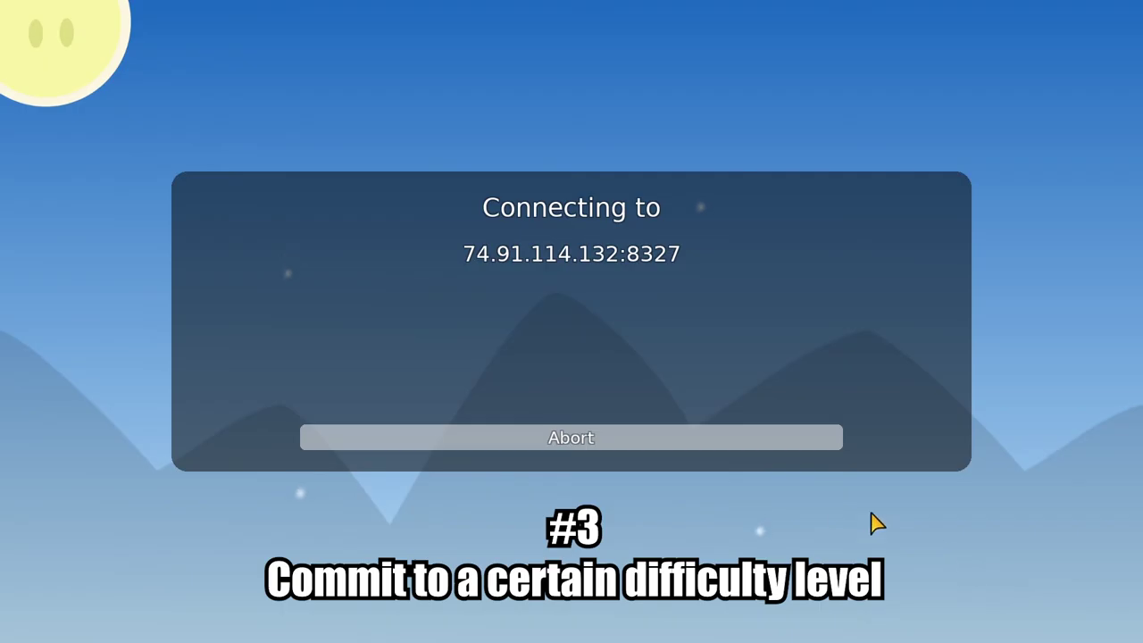